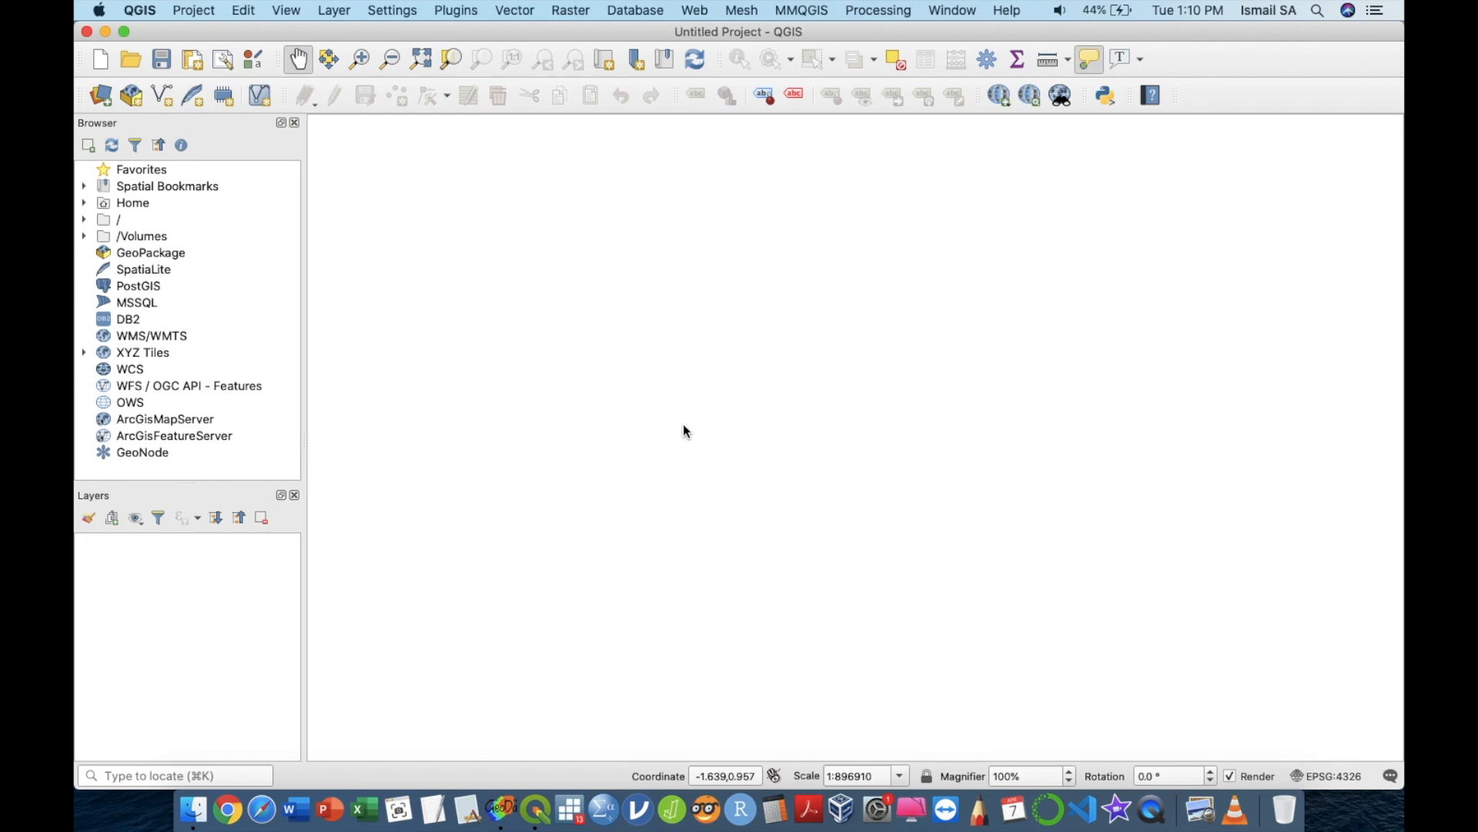
- Open the dialog for adding a vector layer to the project
{"action": "left_click", "coordinate": [334, 10]}
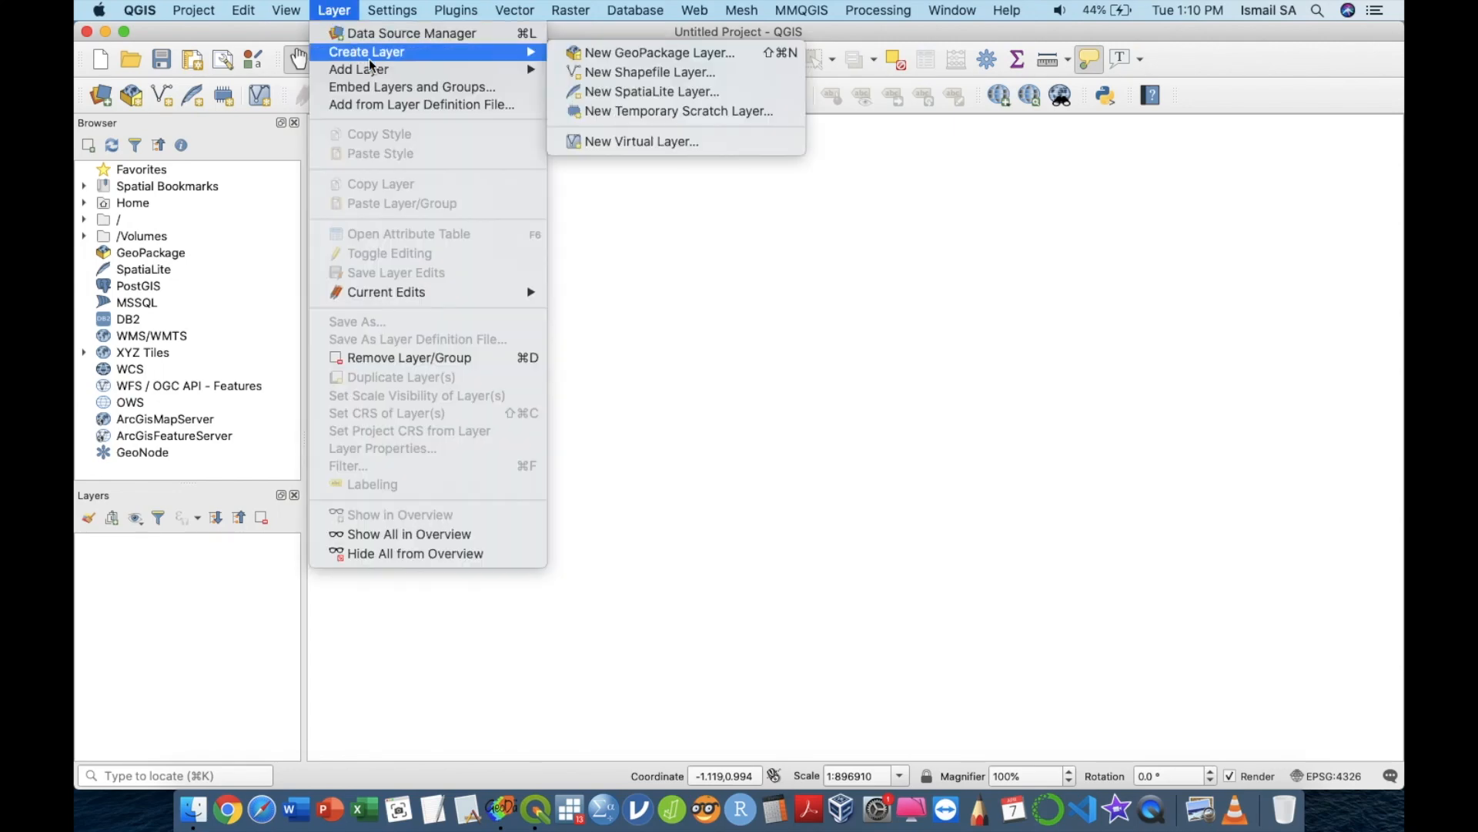
{"action": "mouse_move", "coordinate": [389, 73]}
{"action": "left_click", "coordinate": [579, 70]}
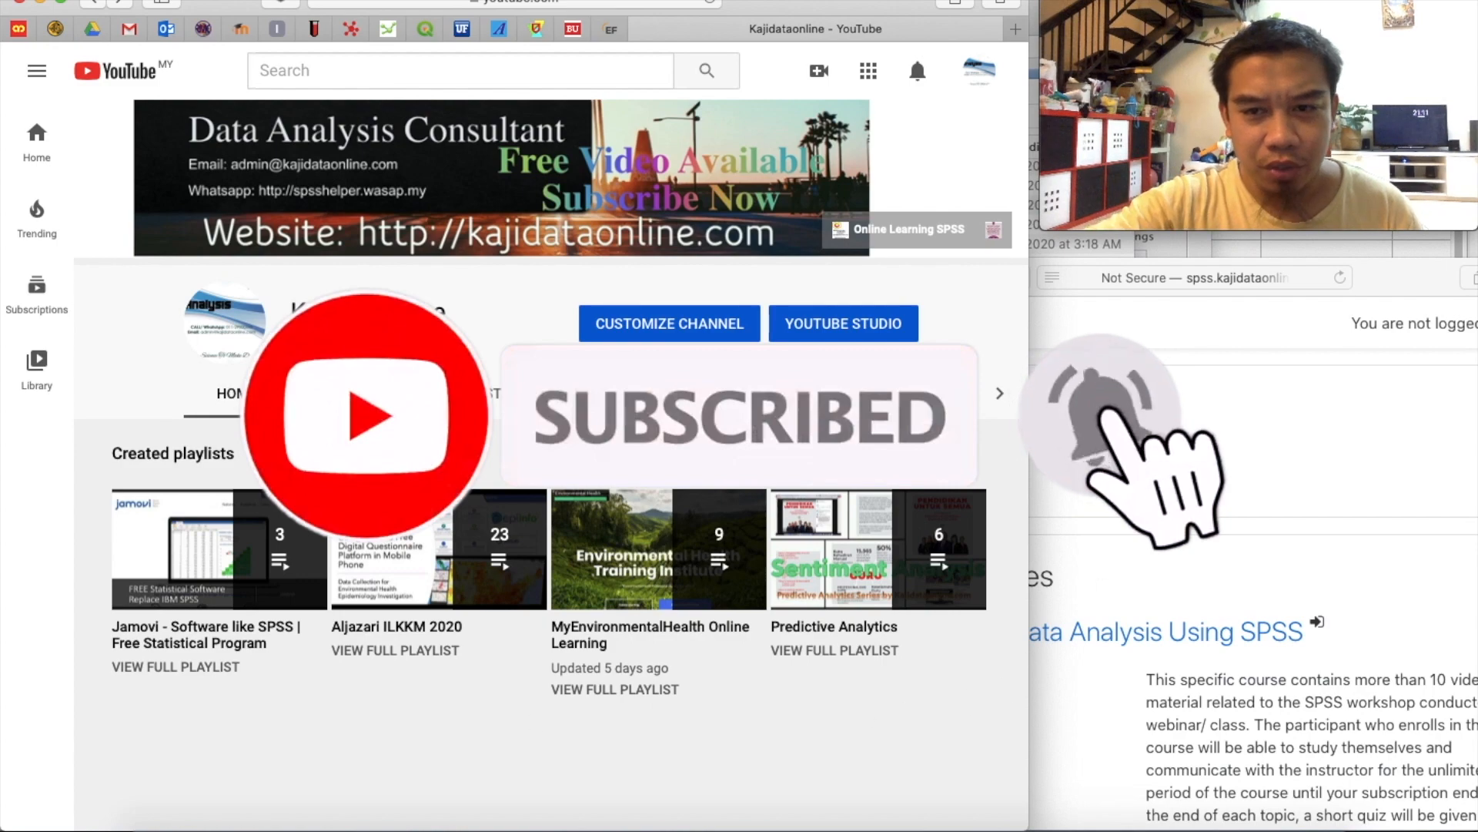
{"action": "left_click", "coordinate": [1191, 489]}
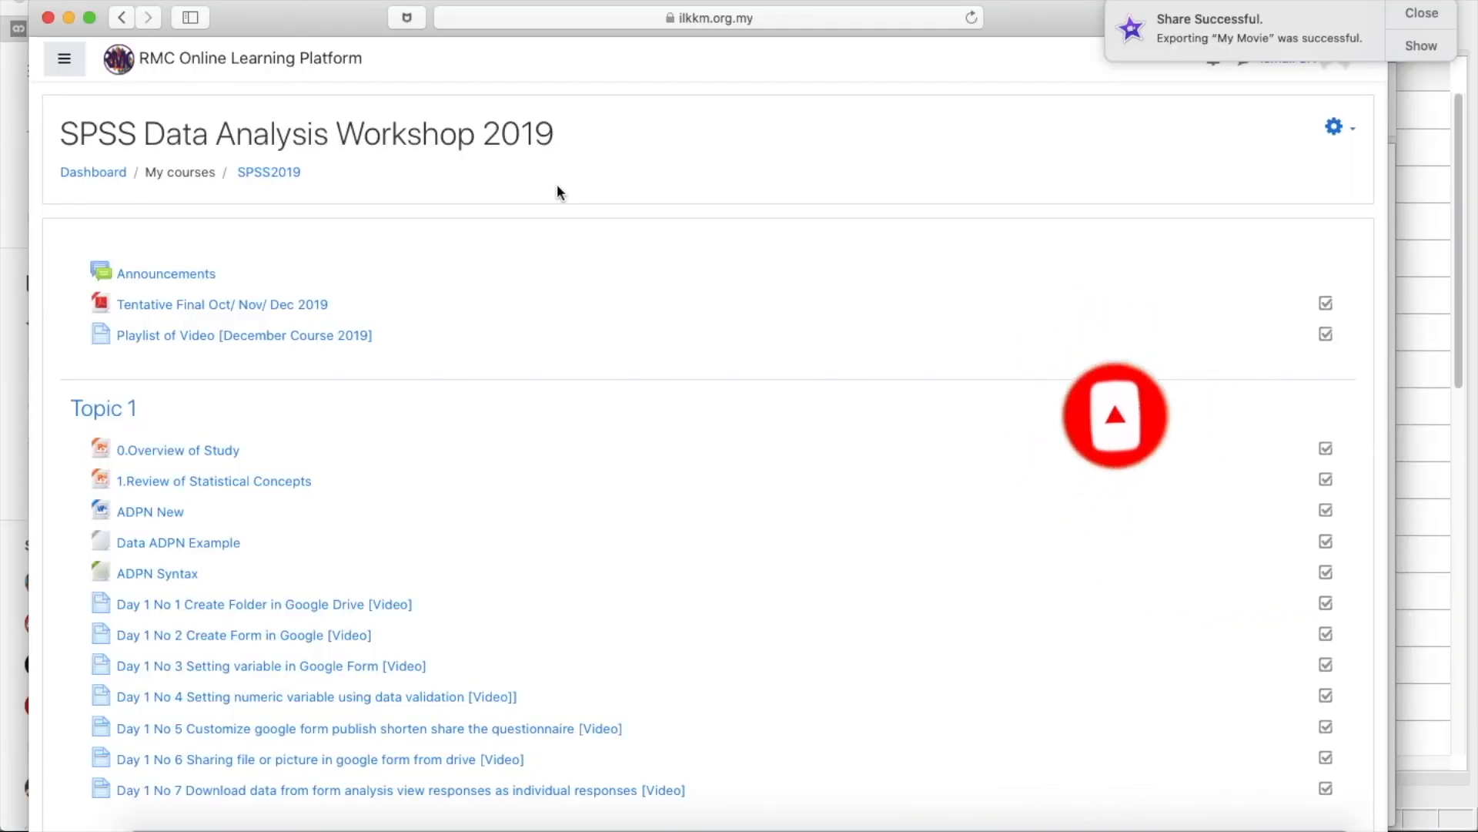
{"action": "scroll", "coordinate": [557, 184], "scroll_direction": "down", "scroll_amount": 20}
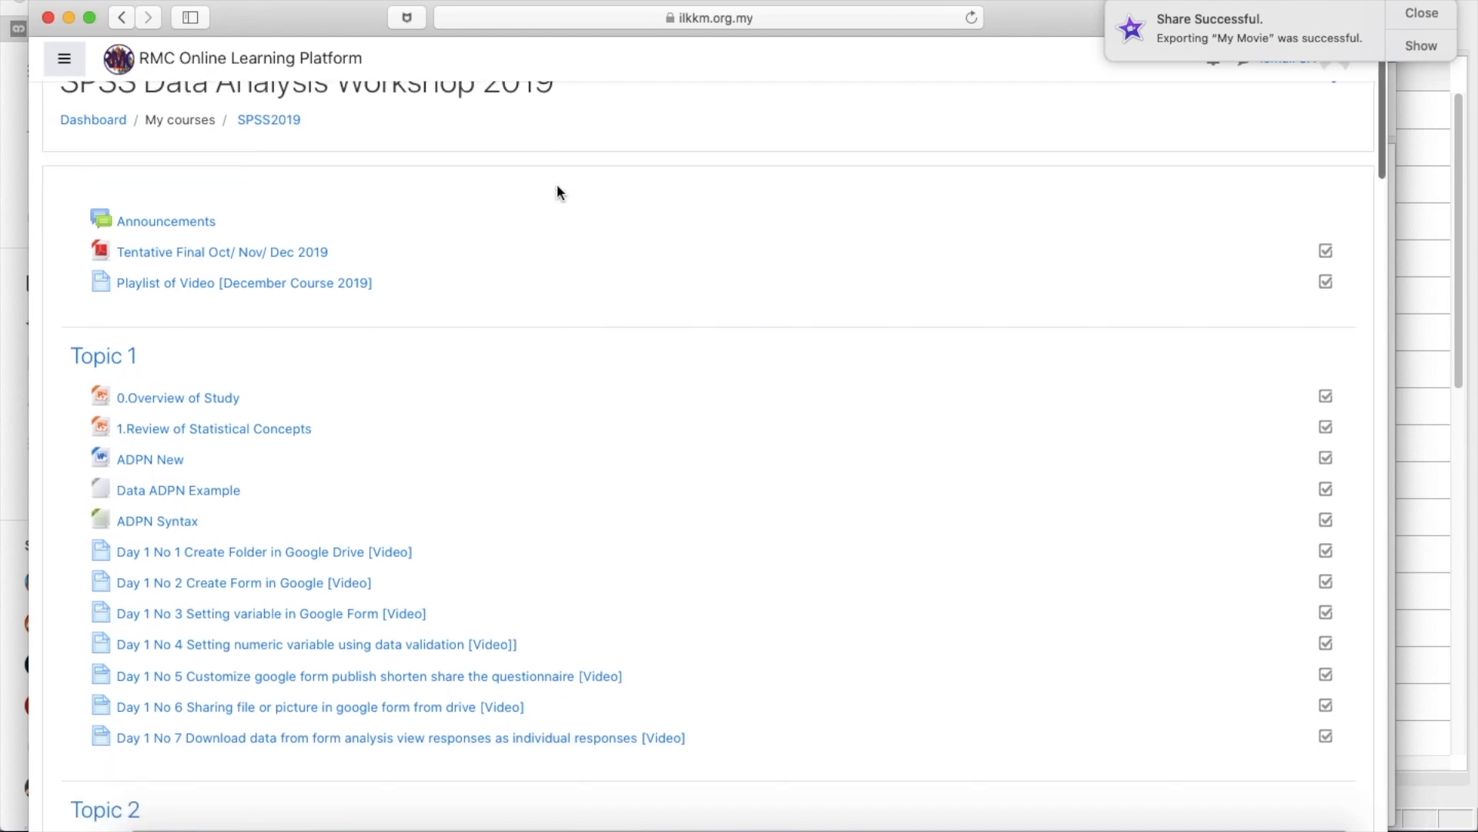
{"action": "scroll", "coordinate": [557, 183], "scroll_direction": "up", "scroll_amount": 15}
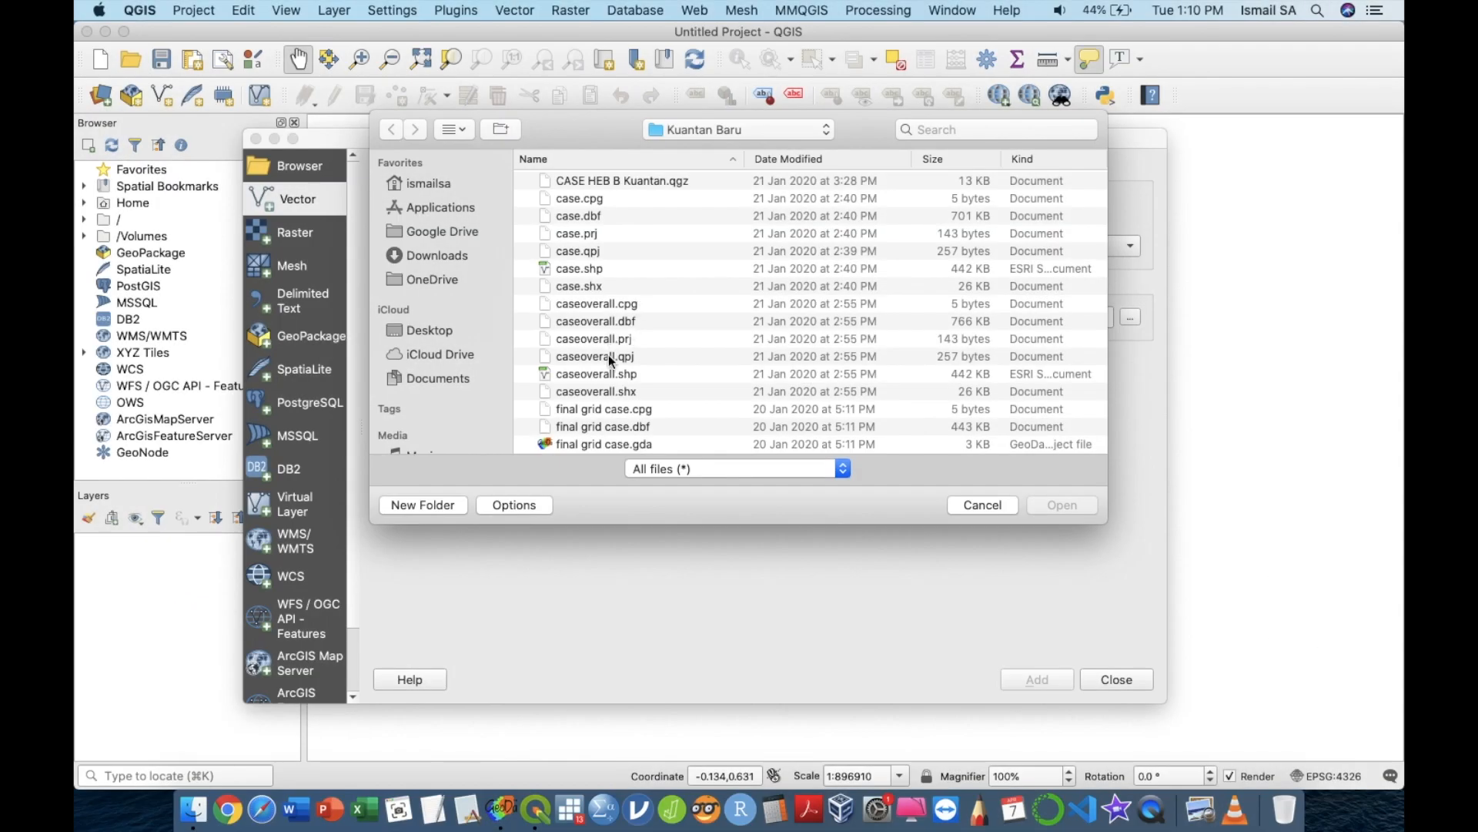
- Load caseoverall.shp from the Kuantan Baru folder as a vector layer and close the data source dialog
{"action": "left_click", "coordinate": [608, 375]}
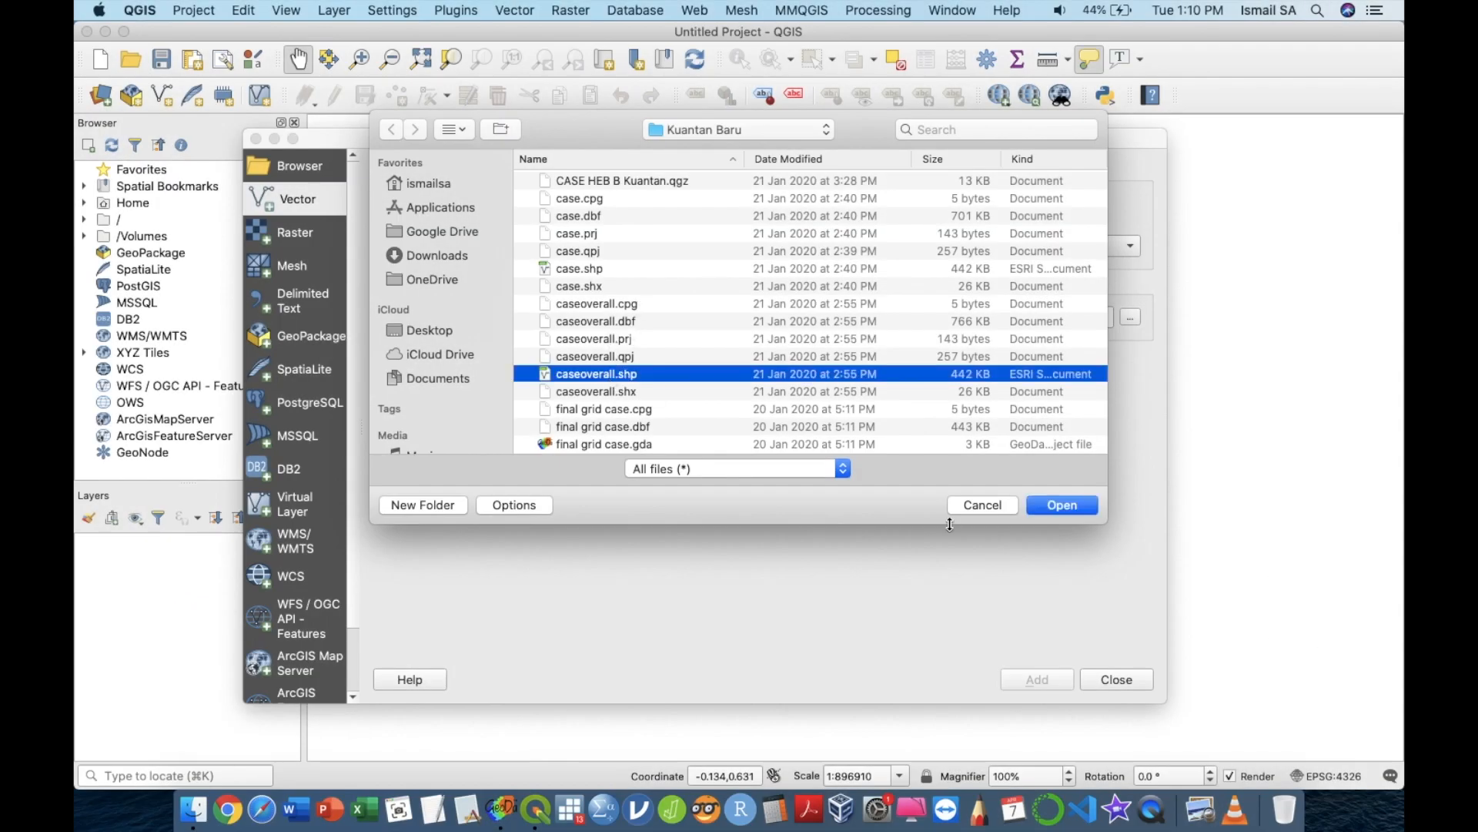
{"action": "left_click", "coordinate": [1047, 508]}
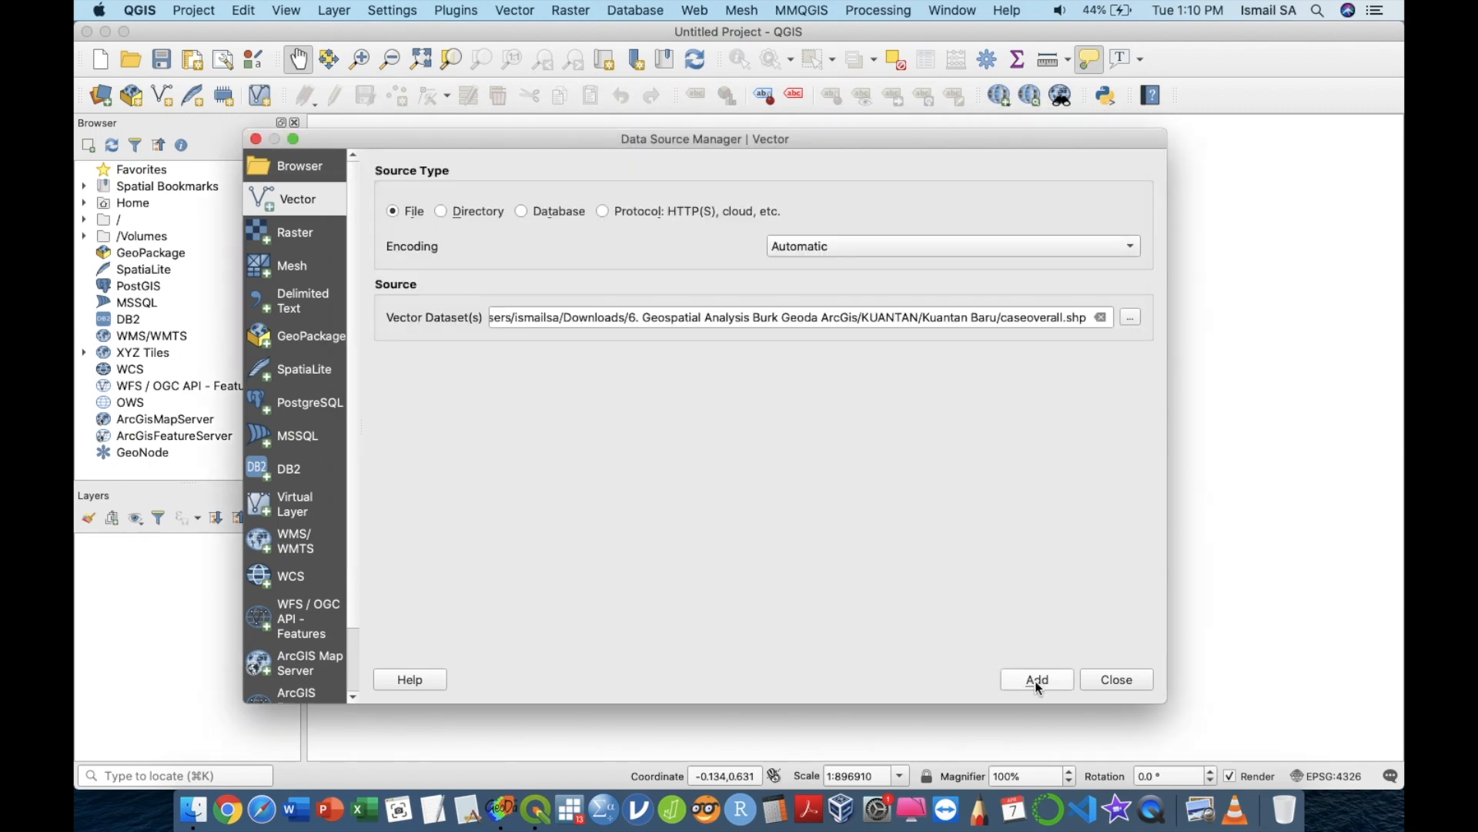
{"action": "left_click", "coordinate": [1038, 681]}
{"action": "left_click", "coordinate": [1114, 684]}
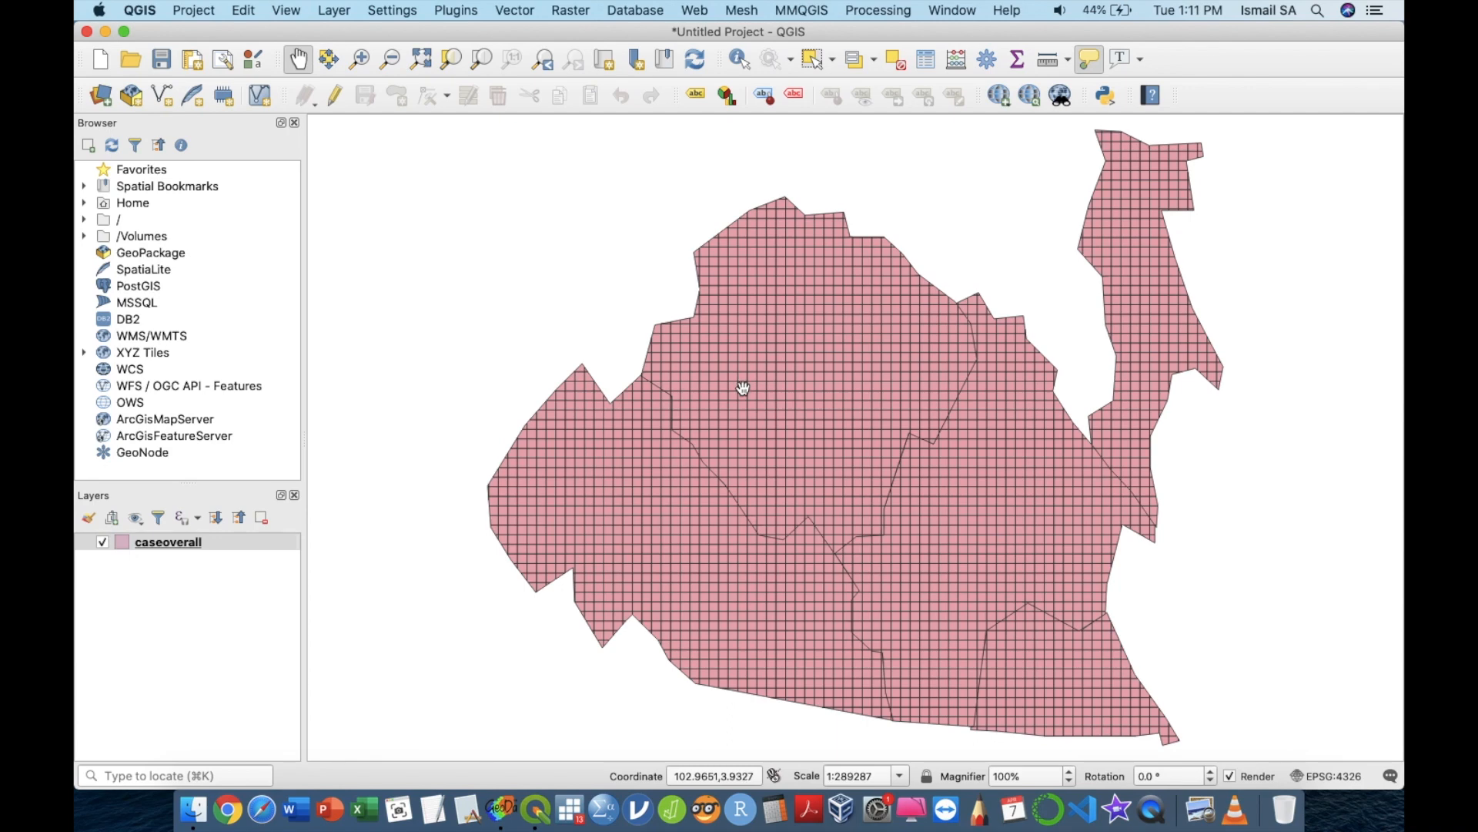
- Add the Google Satelite and OpenStreetMap XYZ tile layers and place the caseoverall layer above both
{"action": "mouse_move", "coordinate": [743, 387]}
{"action": "left_click", "coordinate": [84, 353]}
{"action": "double_click", "coordinate": [140, 385]}
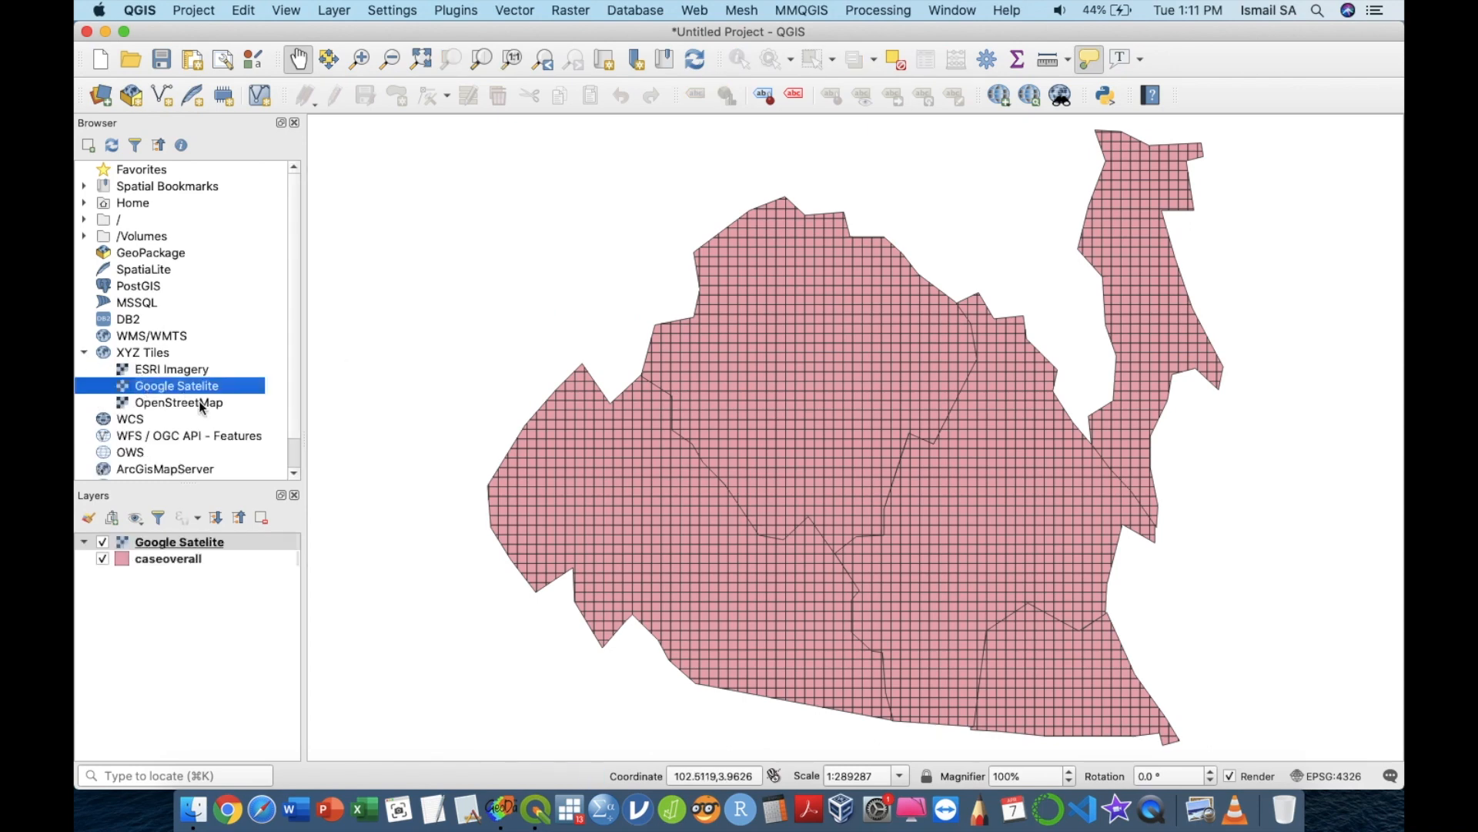
{"action": "double_click", "coordinate": [177, 408]}
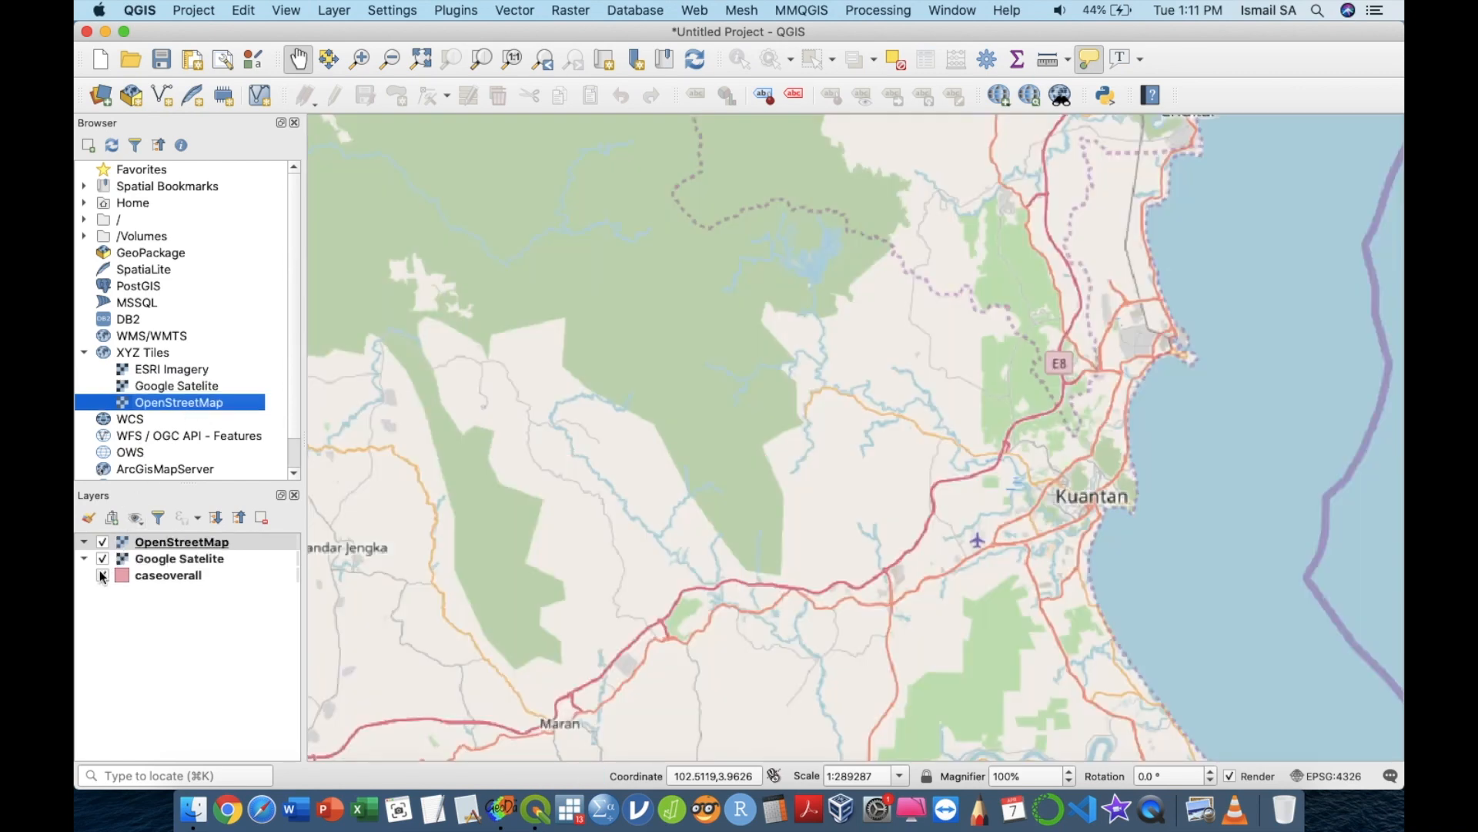
{"action": "left_click_drag", "start_coordinate": [152, 576], "coordinate": [161, 540]}
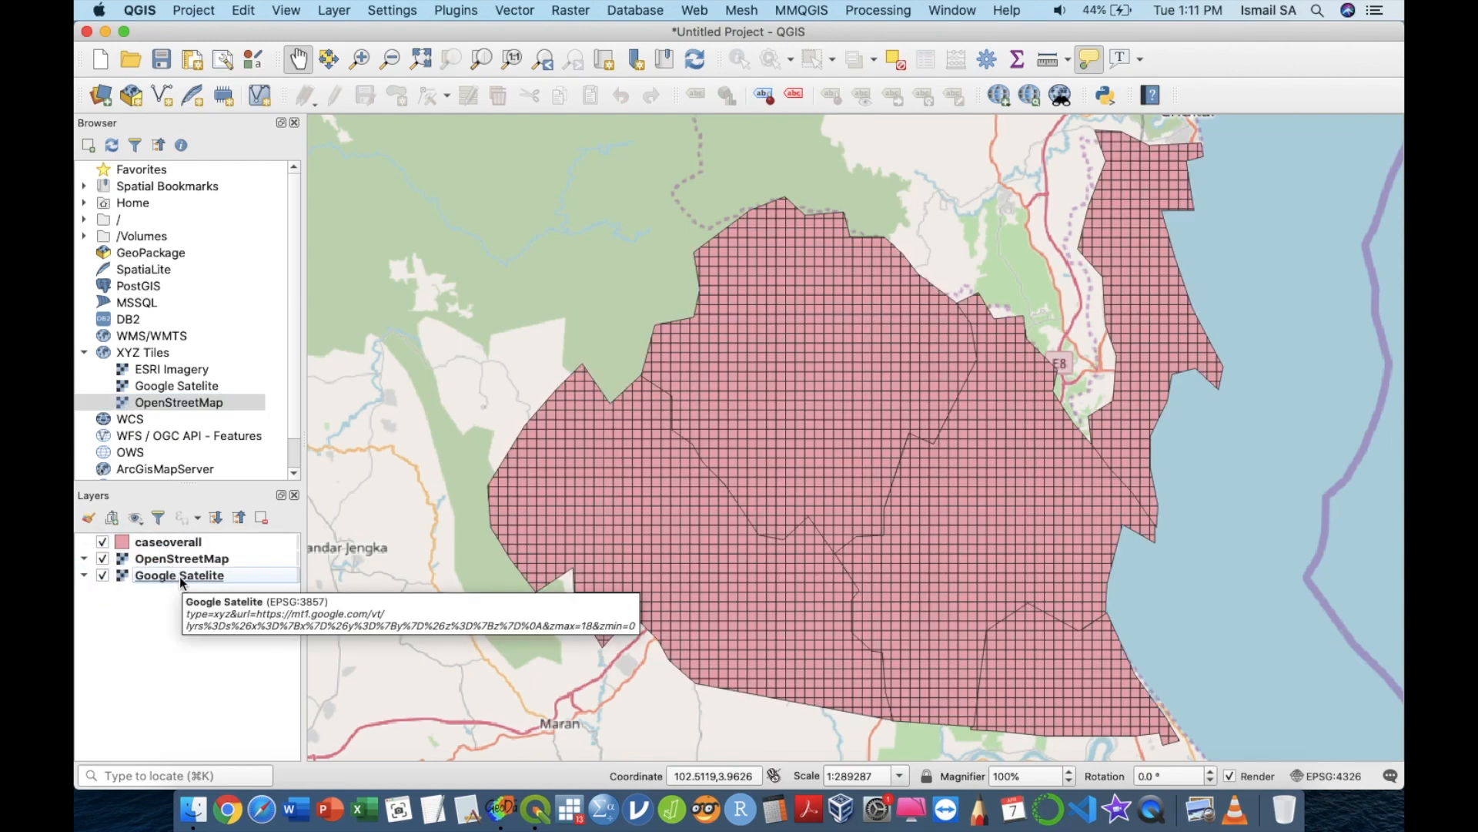
- Remove the Google Satelite layer from the project
{"action": "right_click", "coordinate": [179, 576]}
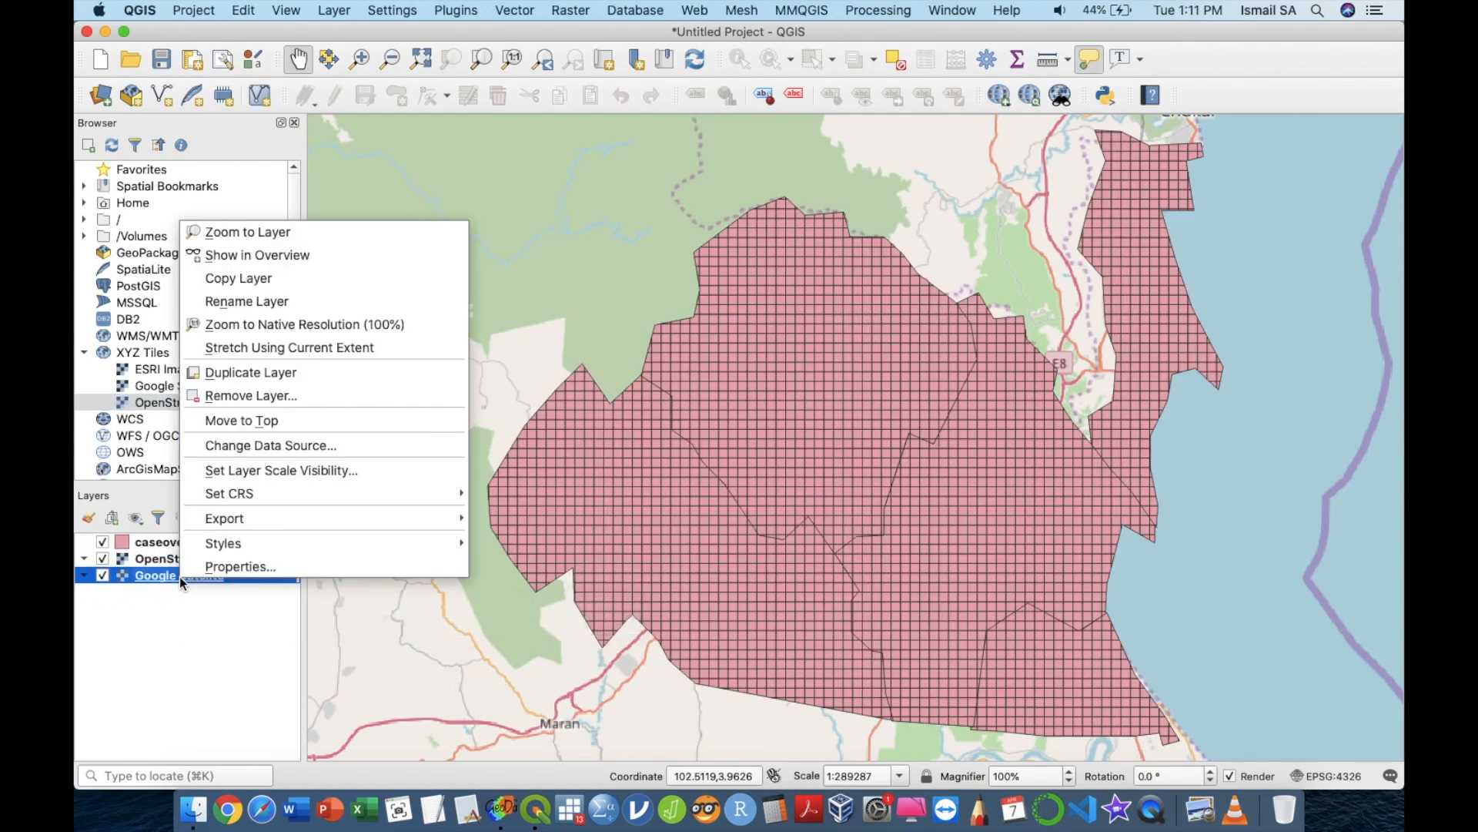
{"action": "left_click", "coordinate": [333, 395]}
{"action": "left_click", "coordinate": [796, 423]}
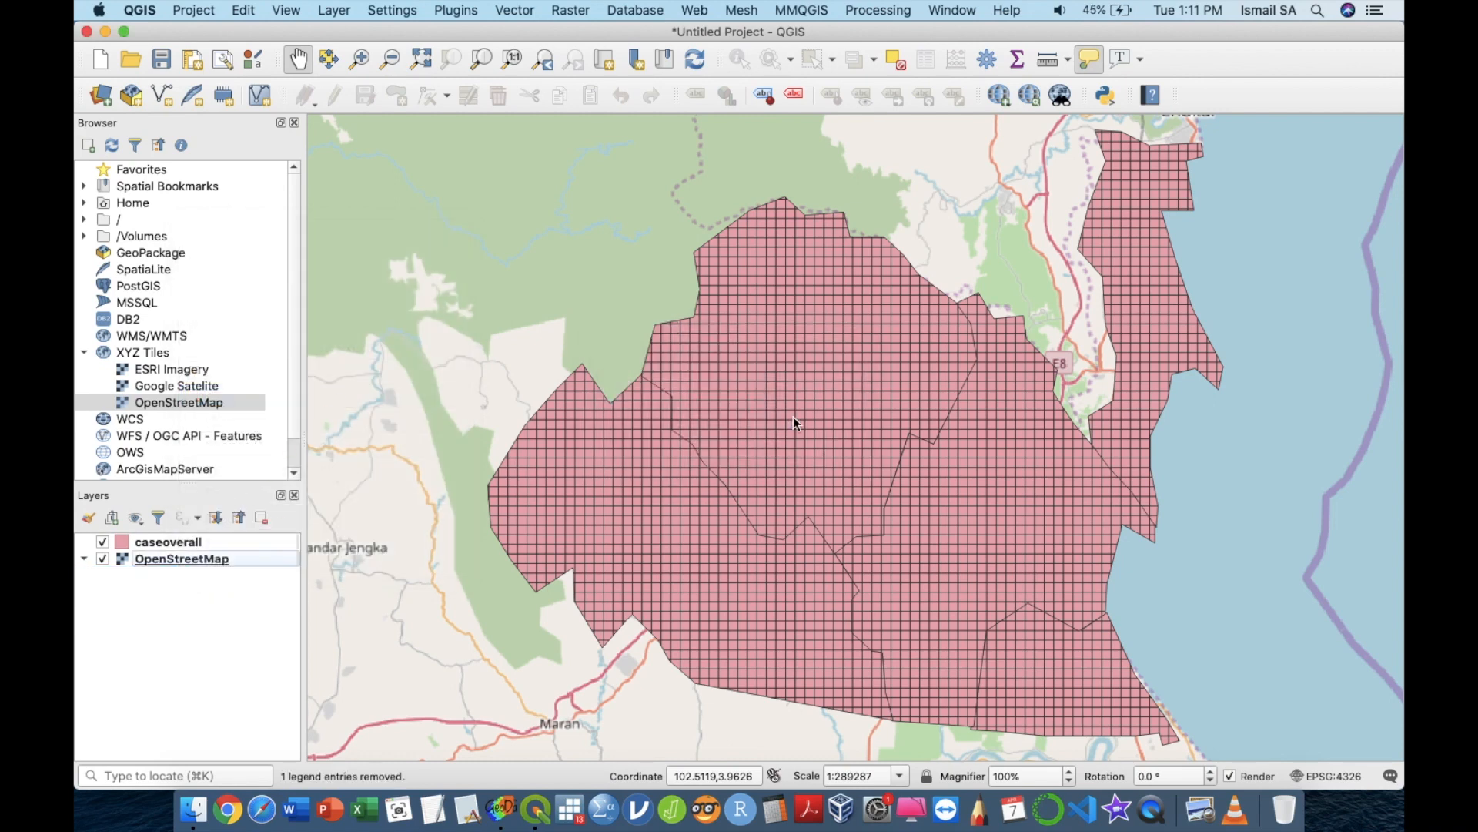
- Examine the yearly case fields and the allcase field in the caseoverall attribute table, and close the table
{"action": "left_click", "coordinate": [196, 544]}
{"action": "right_click", "coordinate": [195, 544]}
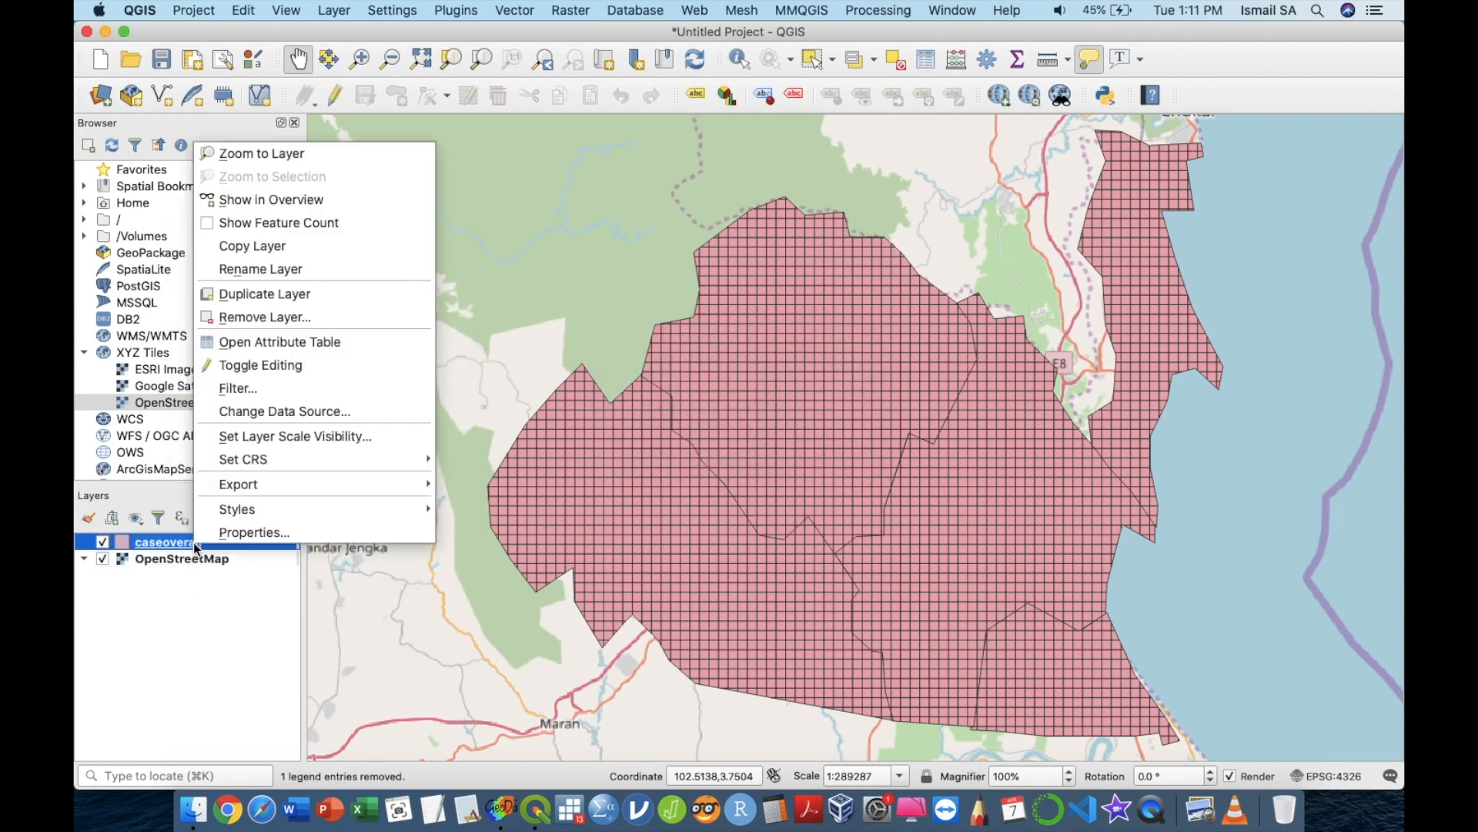
{"action": "left_click", "coordinate": [293, 341]}
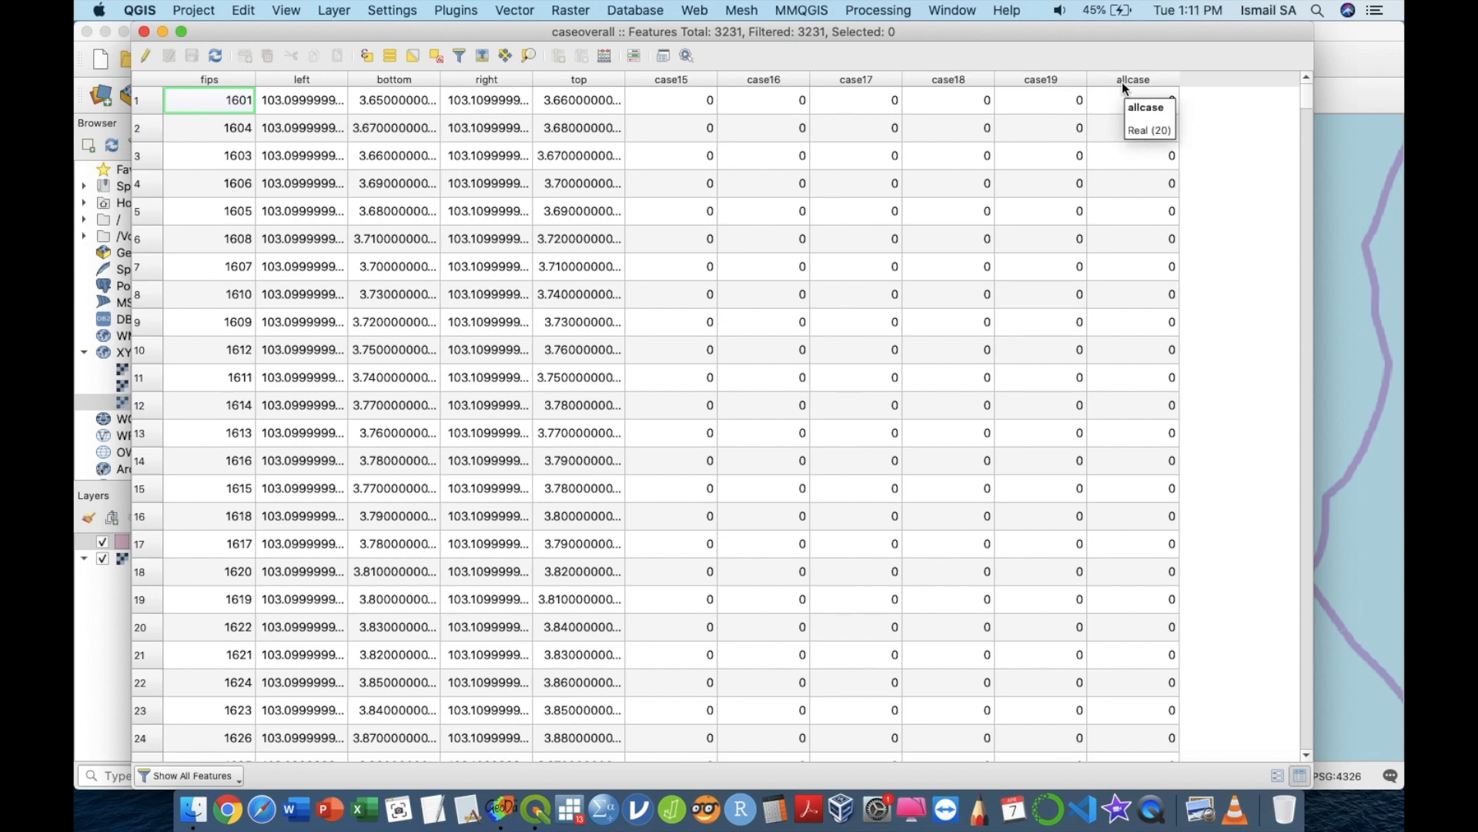
{"action": "left_click", "coordinate": [145, 32]}
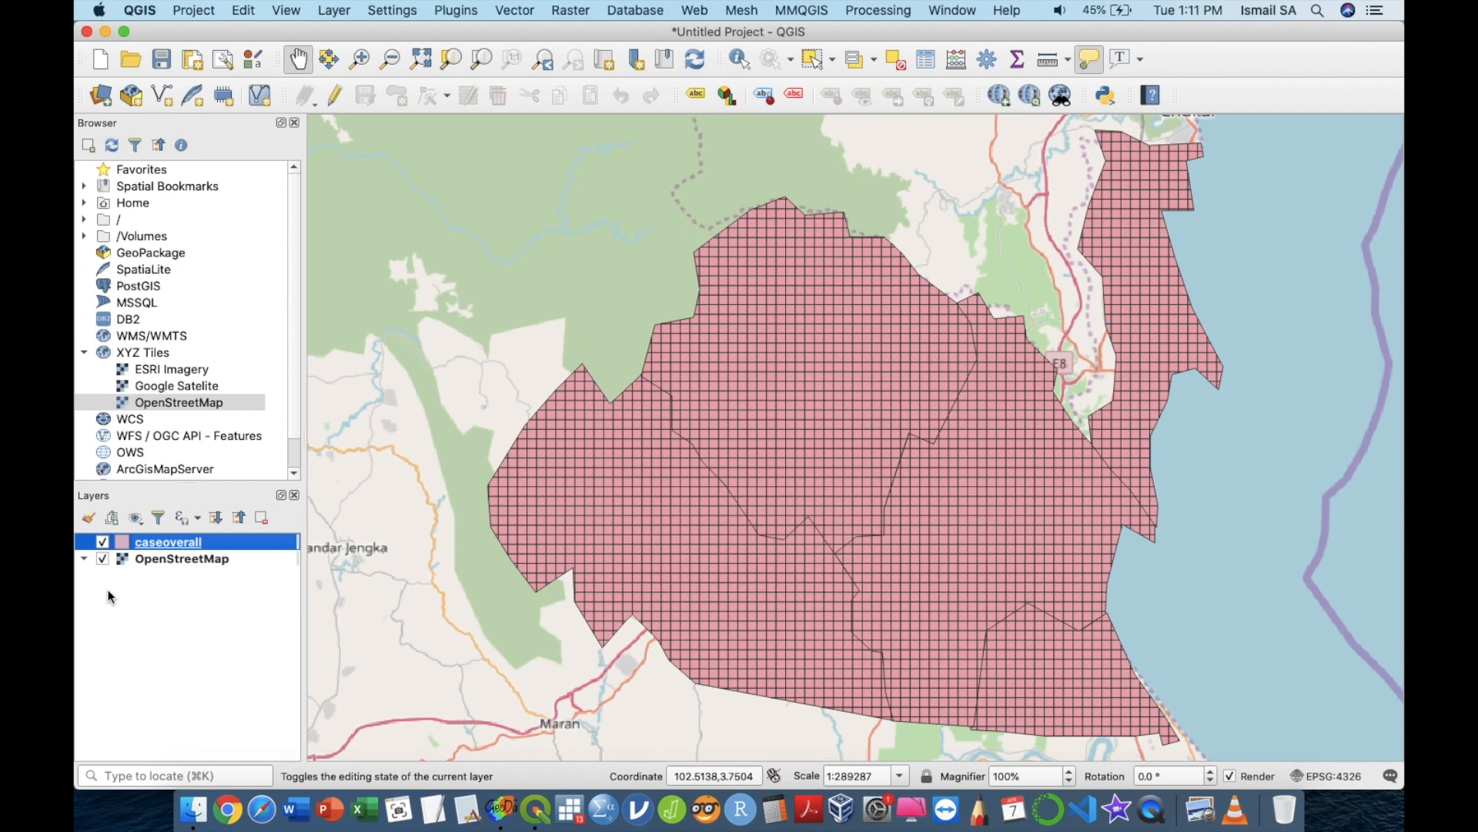
{"action": "right_click", "coordinate": [198, 542]}
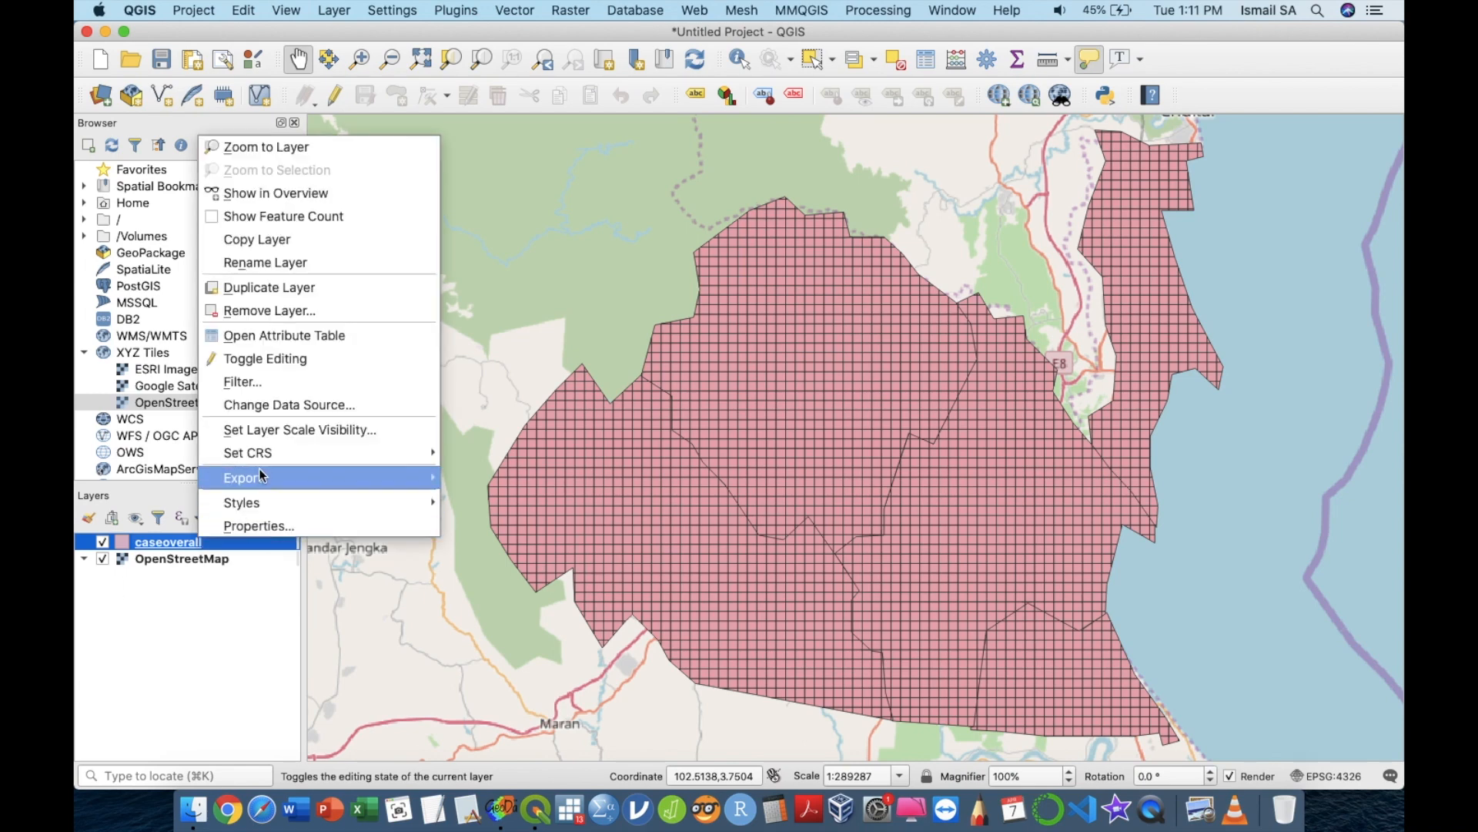
{"action": "left_click", "coordinate": [183, 575]}
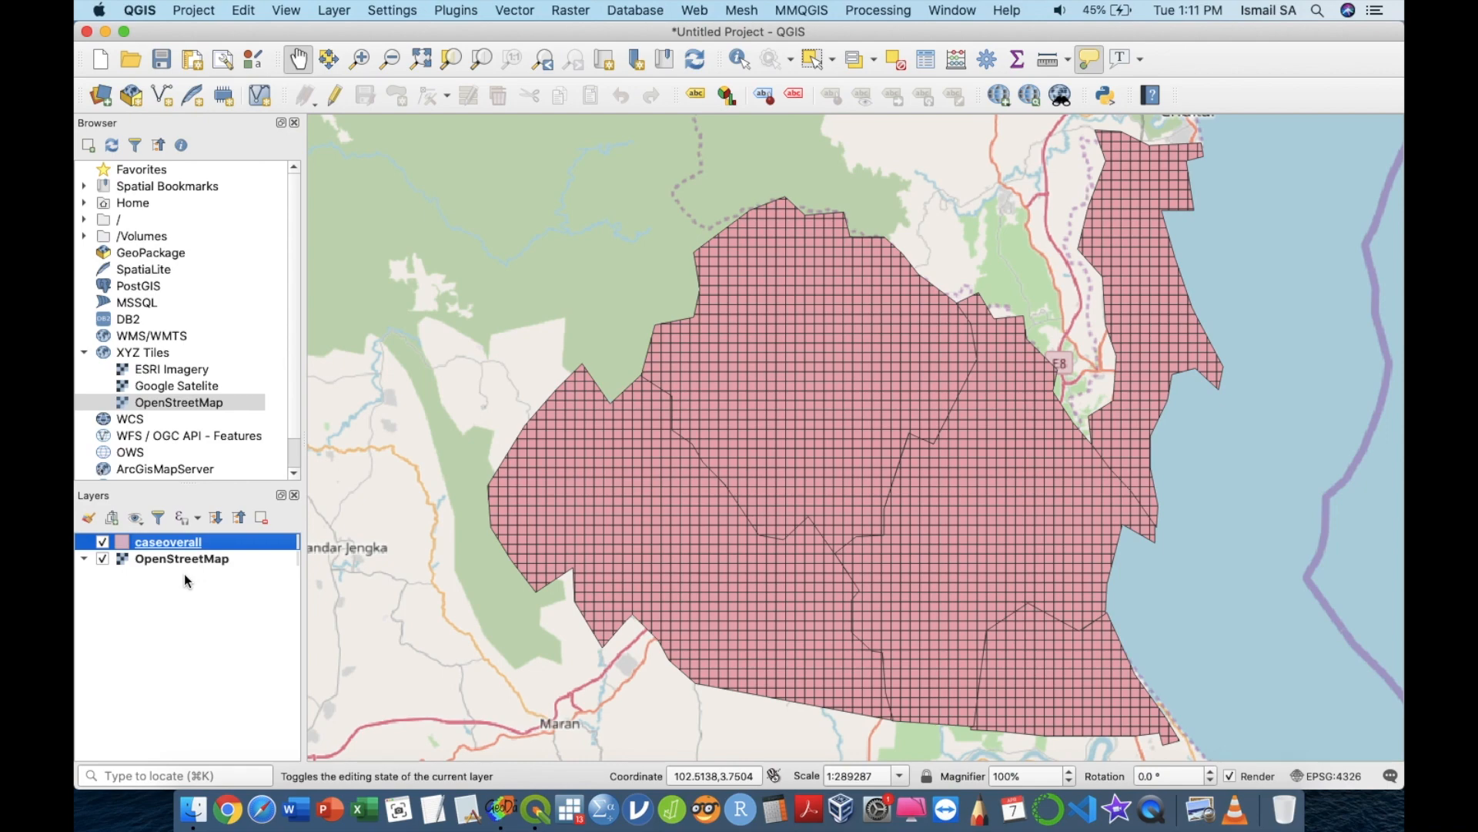
{"action": "key", "text": "ctrl+Up"}
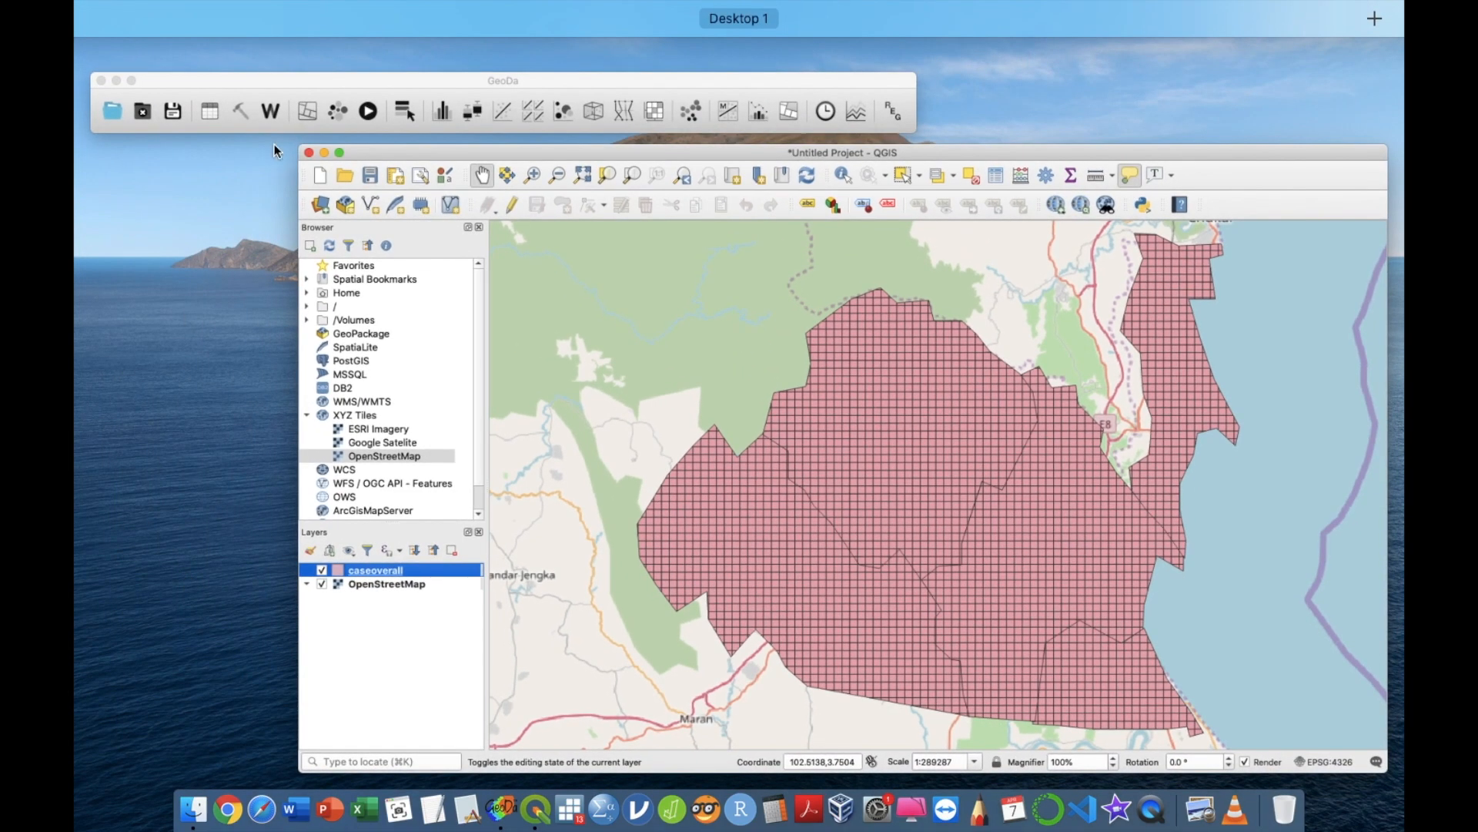
{"action": "left_click", "coordinate": [539, 324]}
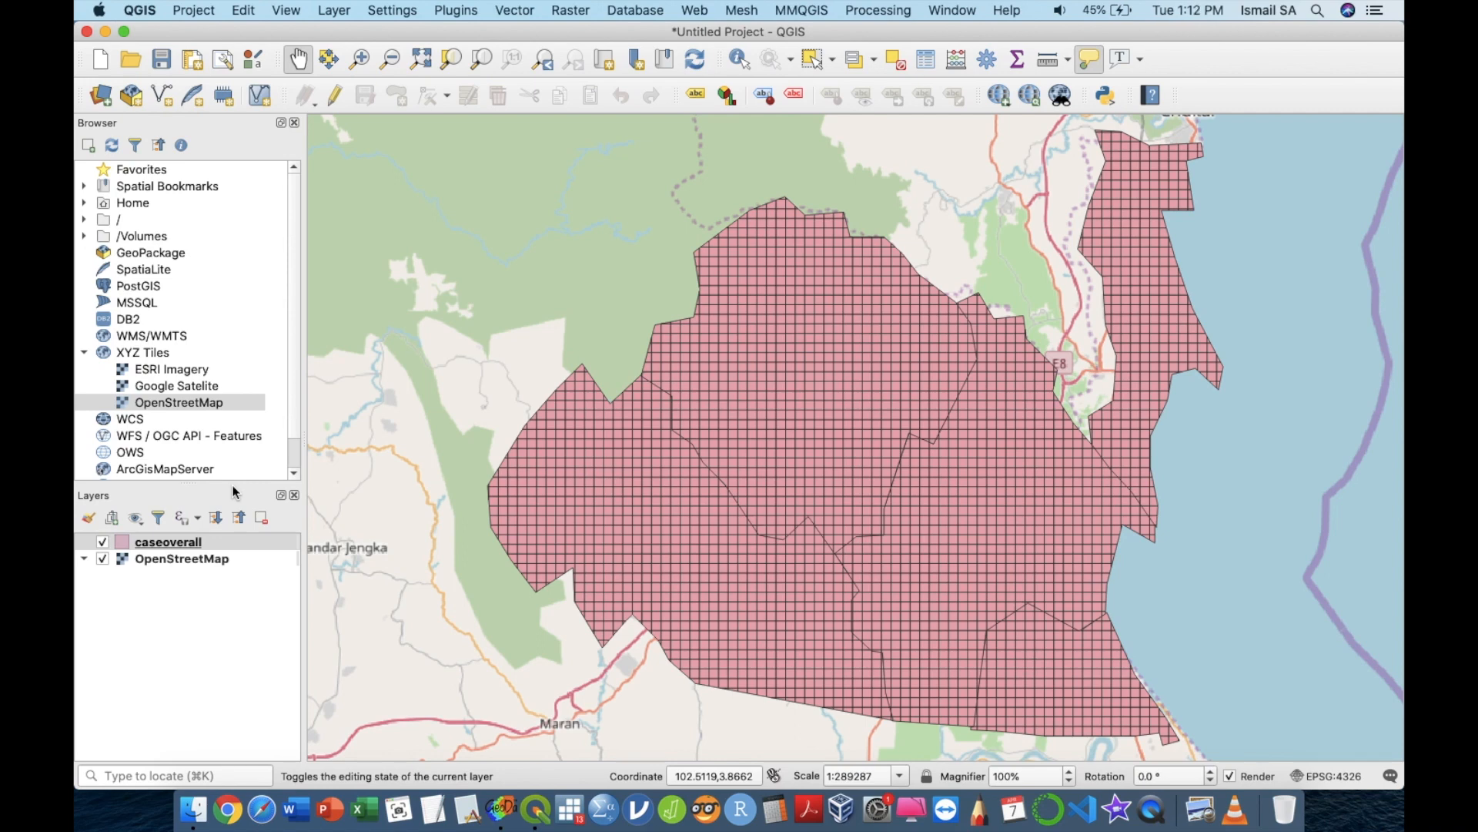
- Duplicate the caseoverall layer and rename the copy 2015
{"action": "right_click", "coordinate": [145, 547]}
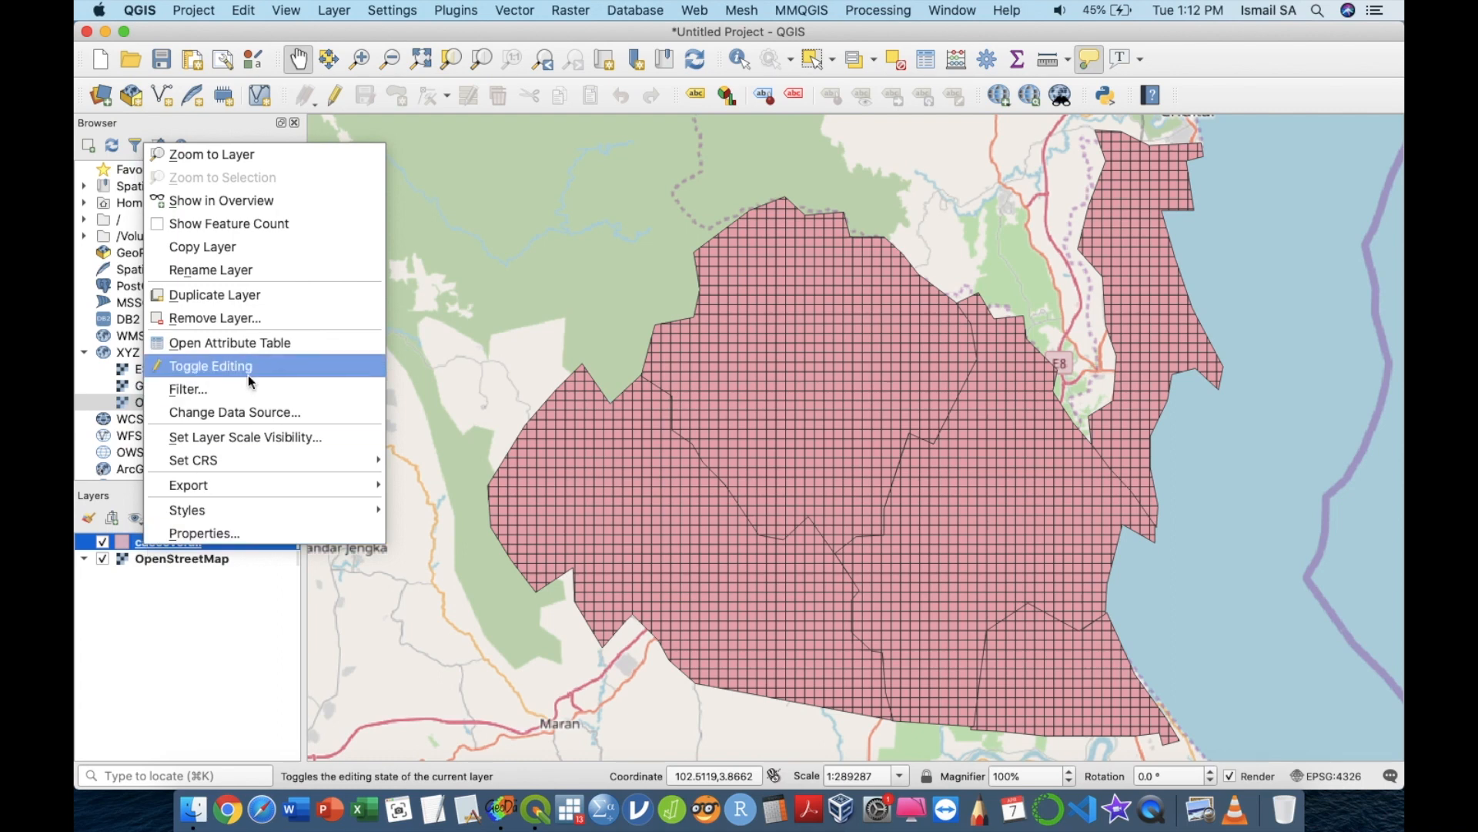
{"action": "left_click", "coordinate": [258, 300]}
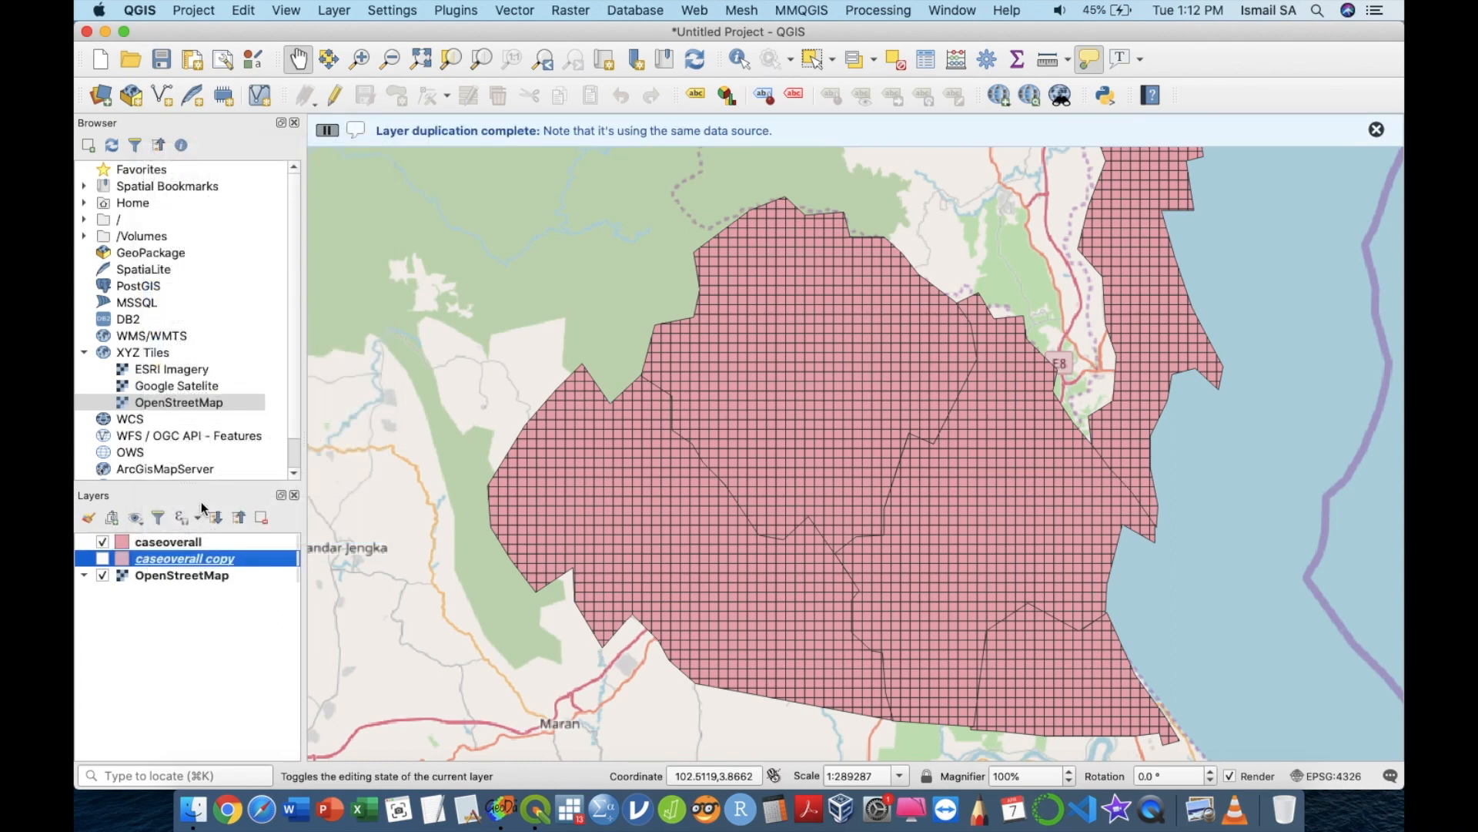
{"action": "right_click", "coordinate": [182, 556]}
{"action": "left_click", "coordinate": [257, 236]}
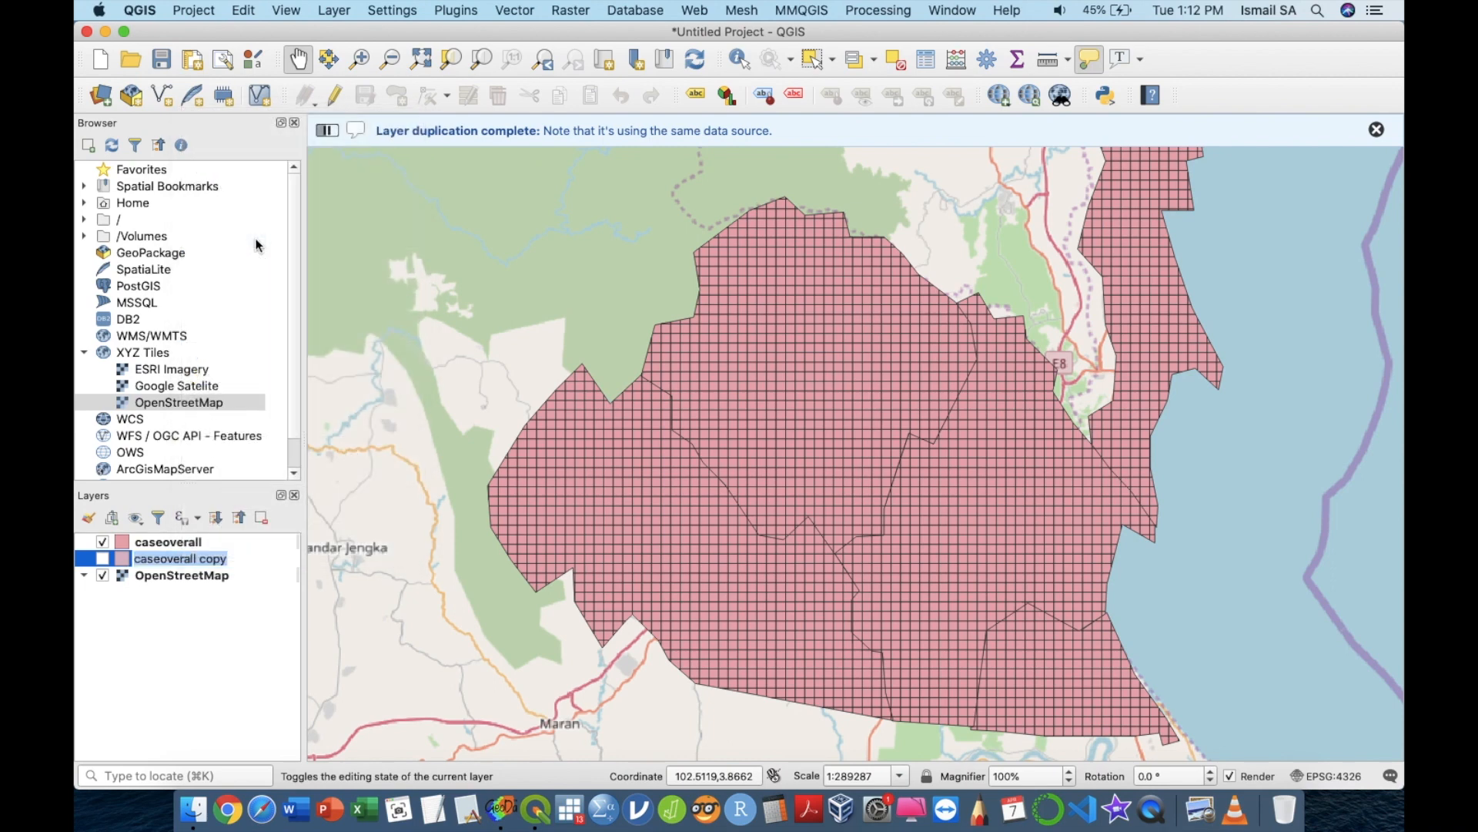
{"action": "type", "text": "2015"}
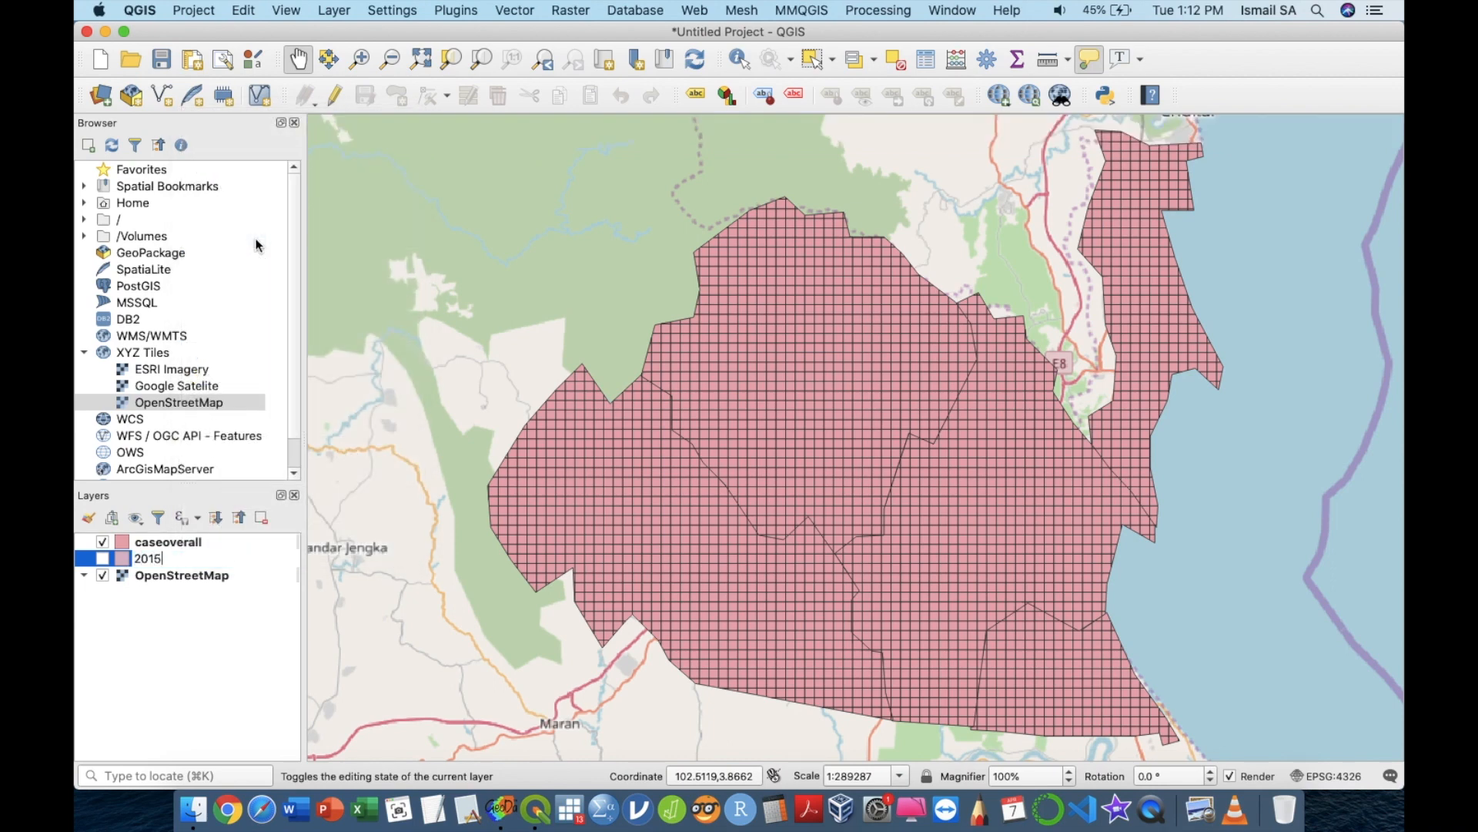
{"action": "key", "text": "Return"}
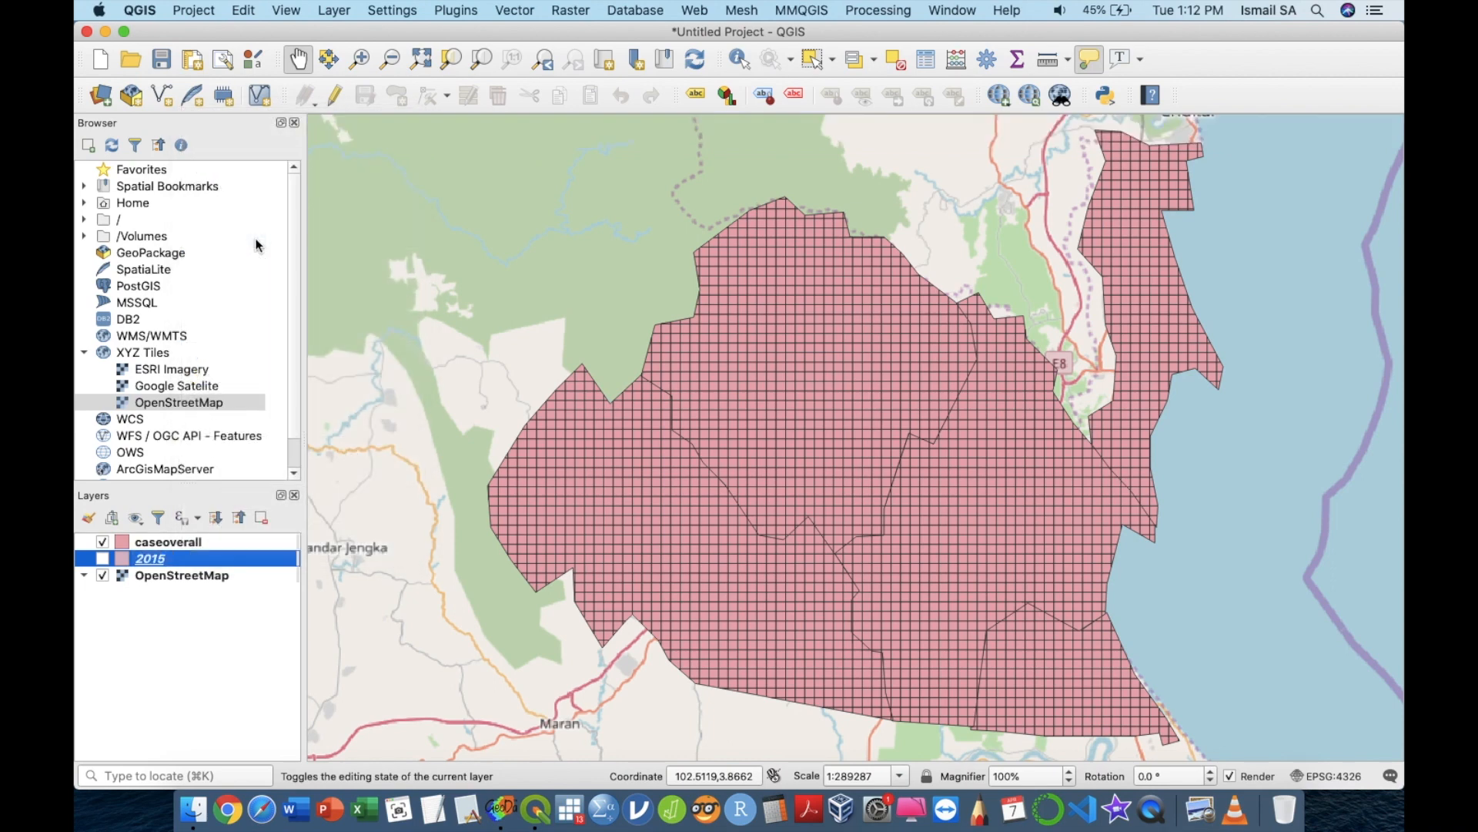
- Hide the caseoverall layer and switch the 2015 layer's symbology to Graduated
{"action": "left_click", "coordinate": [101, 543]}
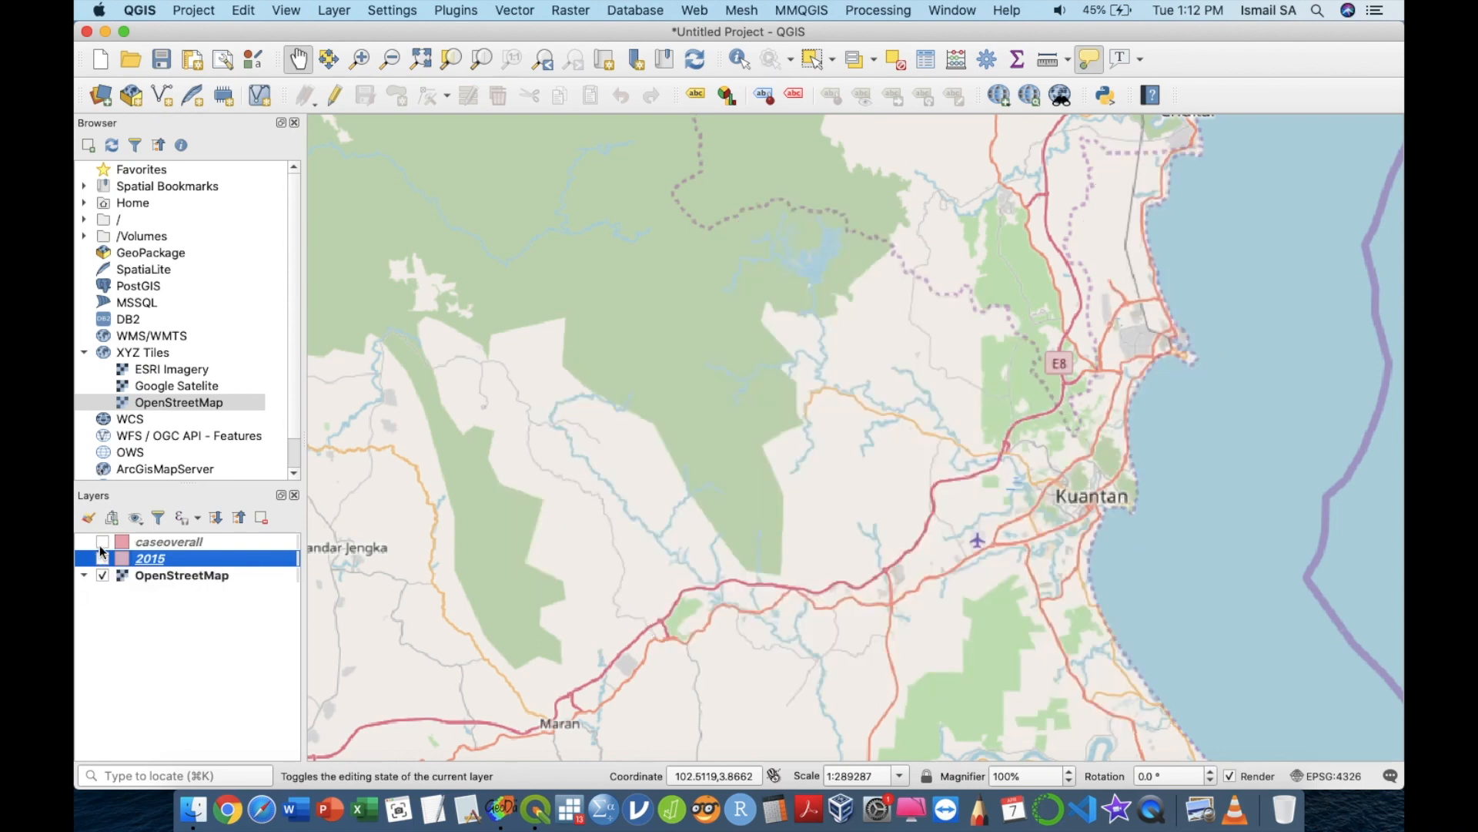
{"action": "right_click", "coordinate": [147, 561]}
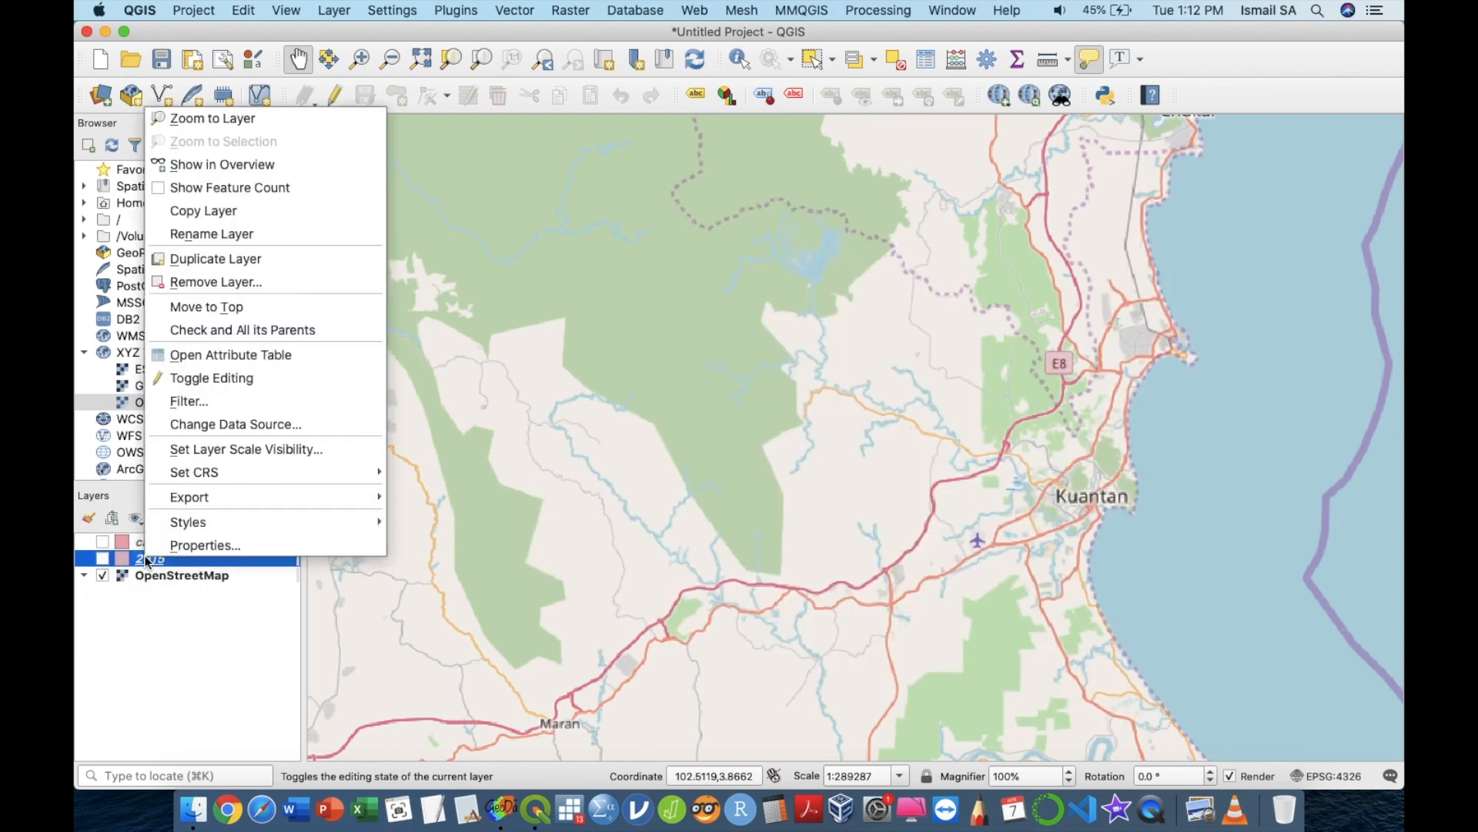
{"action": "left_click", "coordinate": [204, 545]}
{"action": "left_click", "coordinate": [538, 60]}
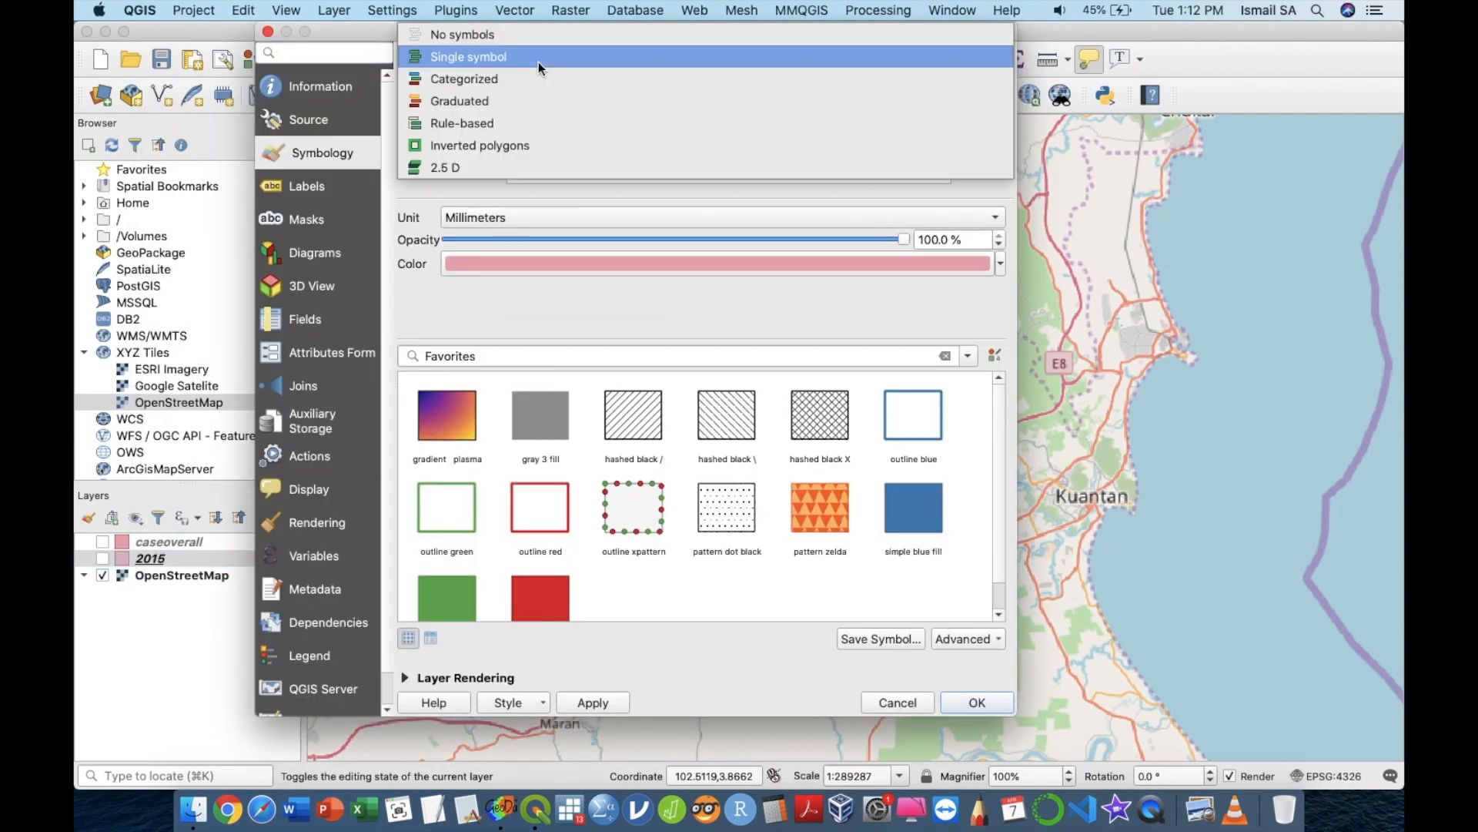
{"action": "left_click", "coordinate": [507, 100]}
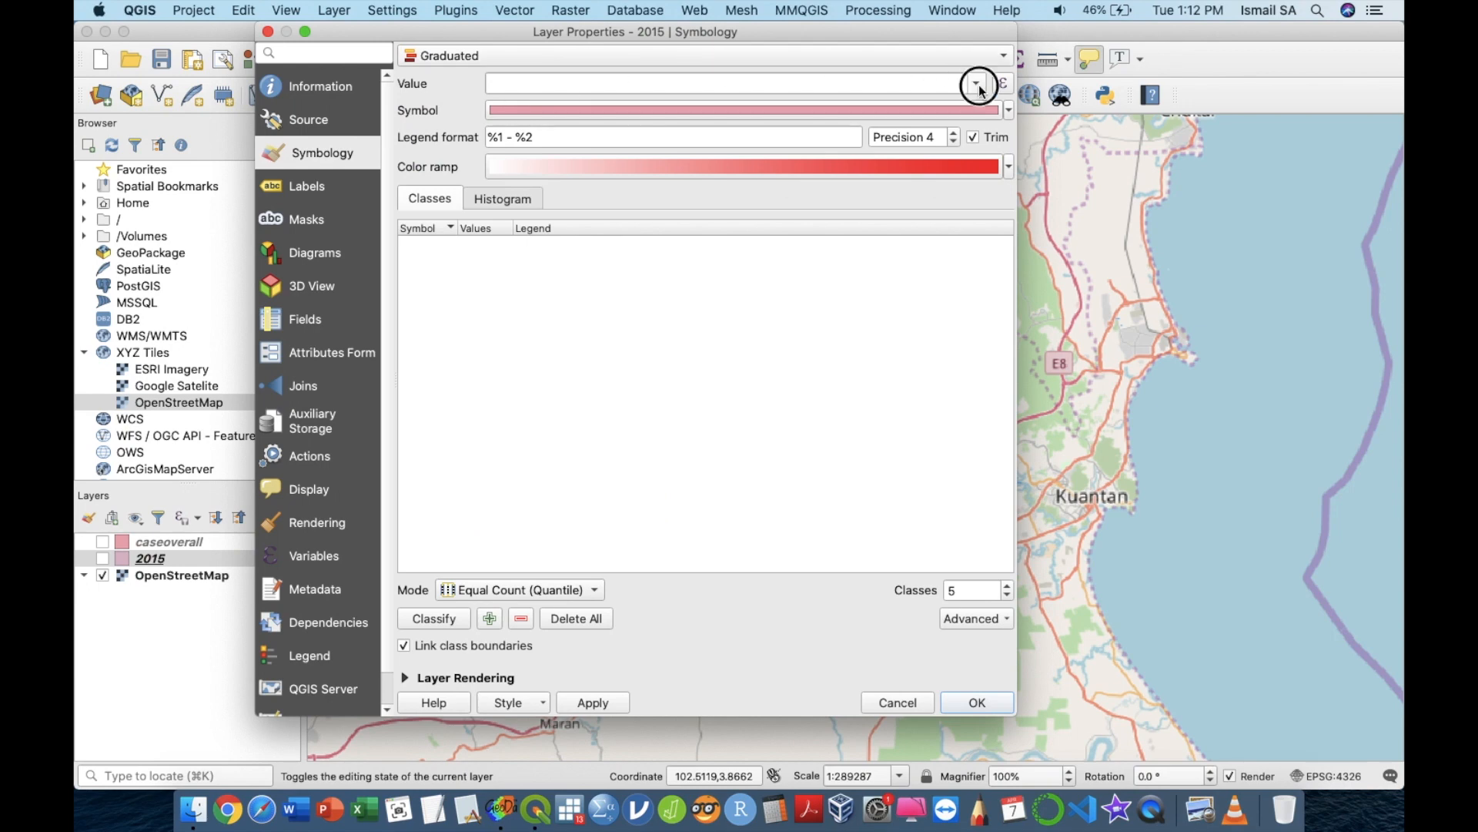
- Classify the 2015 layer by the case15 field using the Equal Interval mode
{"action": "left_click", "coordinate": [978, 84]}
{"action": "left_click", "coordinate": [745, 215]}
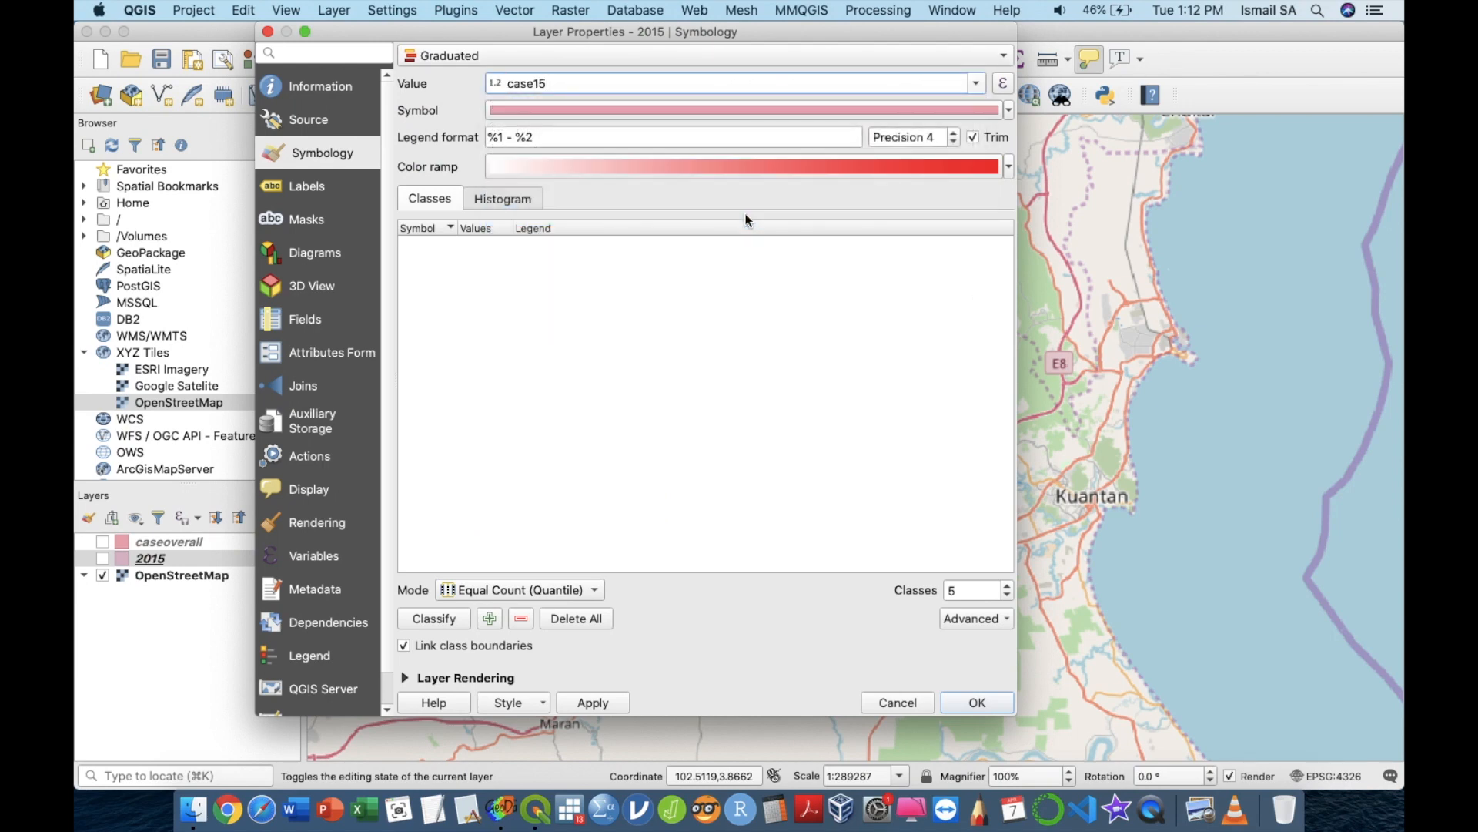
{"action": "left_click", "coordinate": [474, 592]}
{"action": "left_click", "coordinate": [488, 608]}
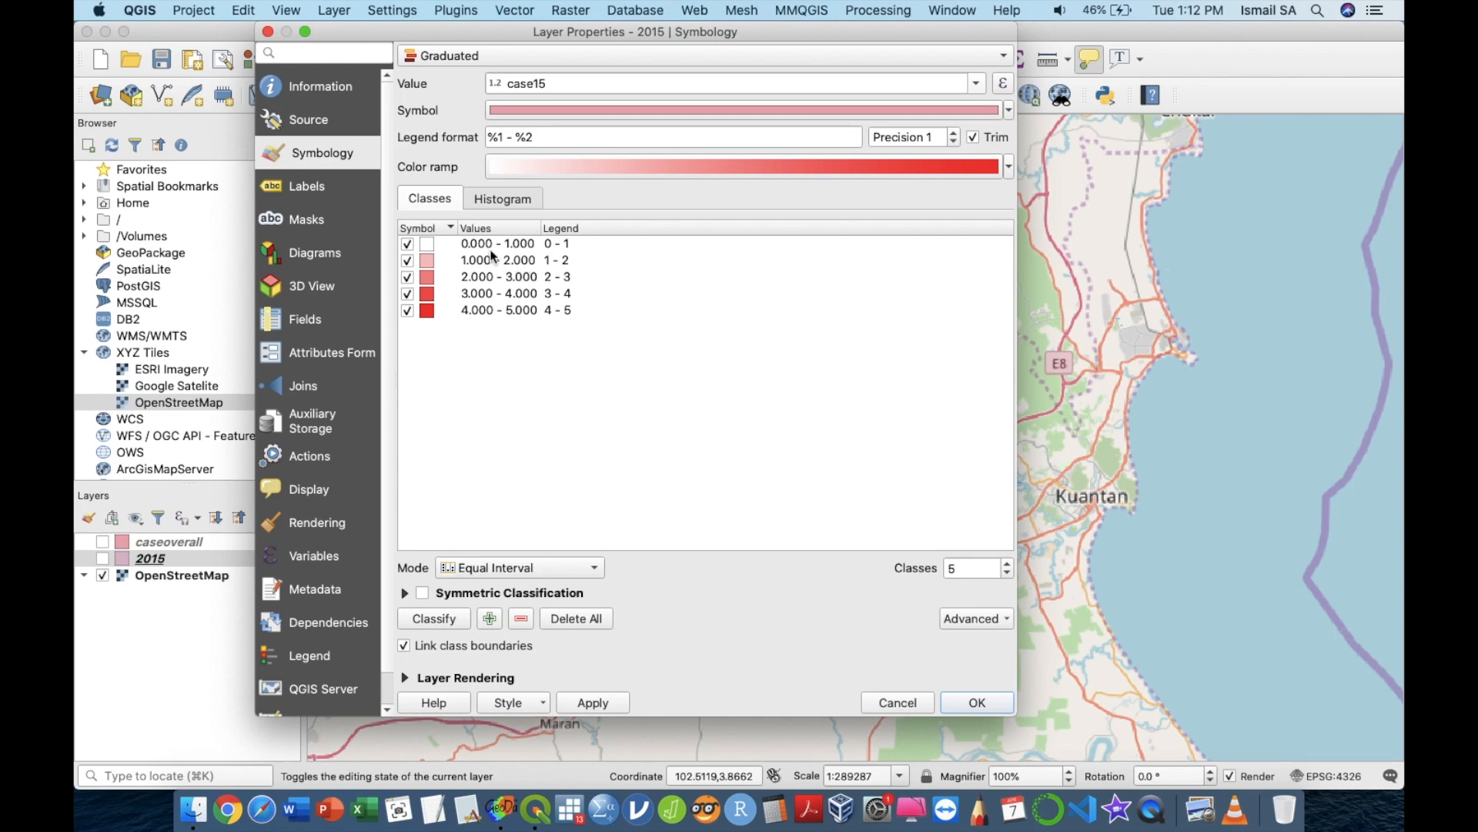
- Edit the 2015 layer's color ramp so that Color 1 is fully transparent, keeping red as Color 2
{"action": "left_click", "coordinate": [1008, 168]}
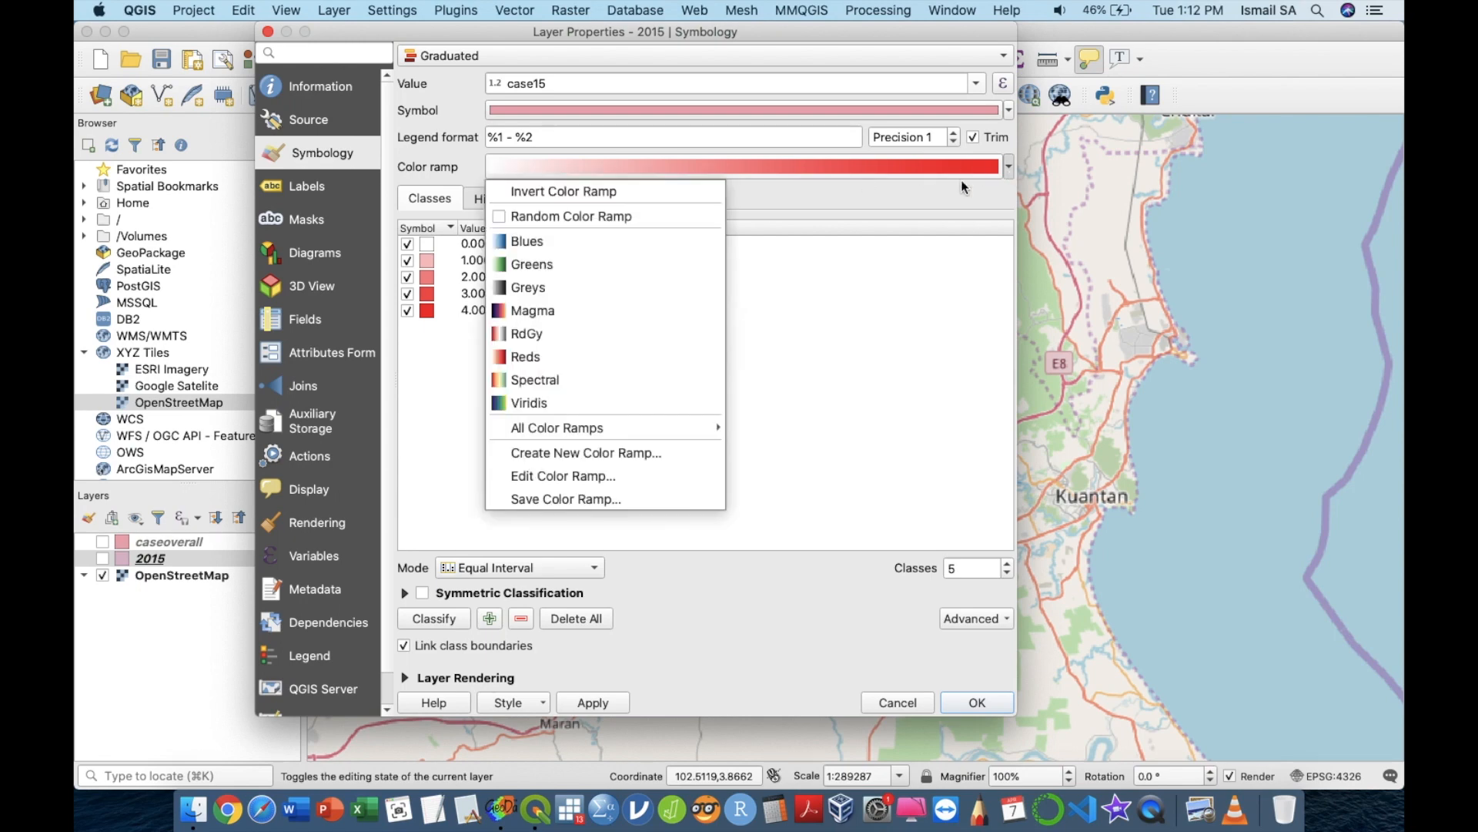
{"action": "left_click", "coordinate": [616, 473]}
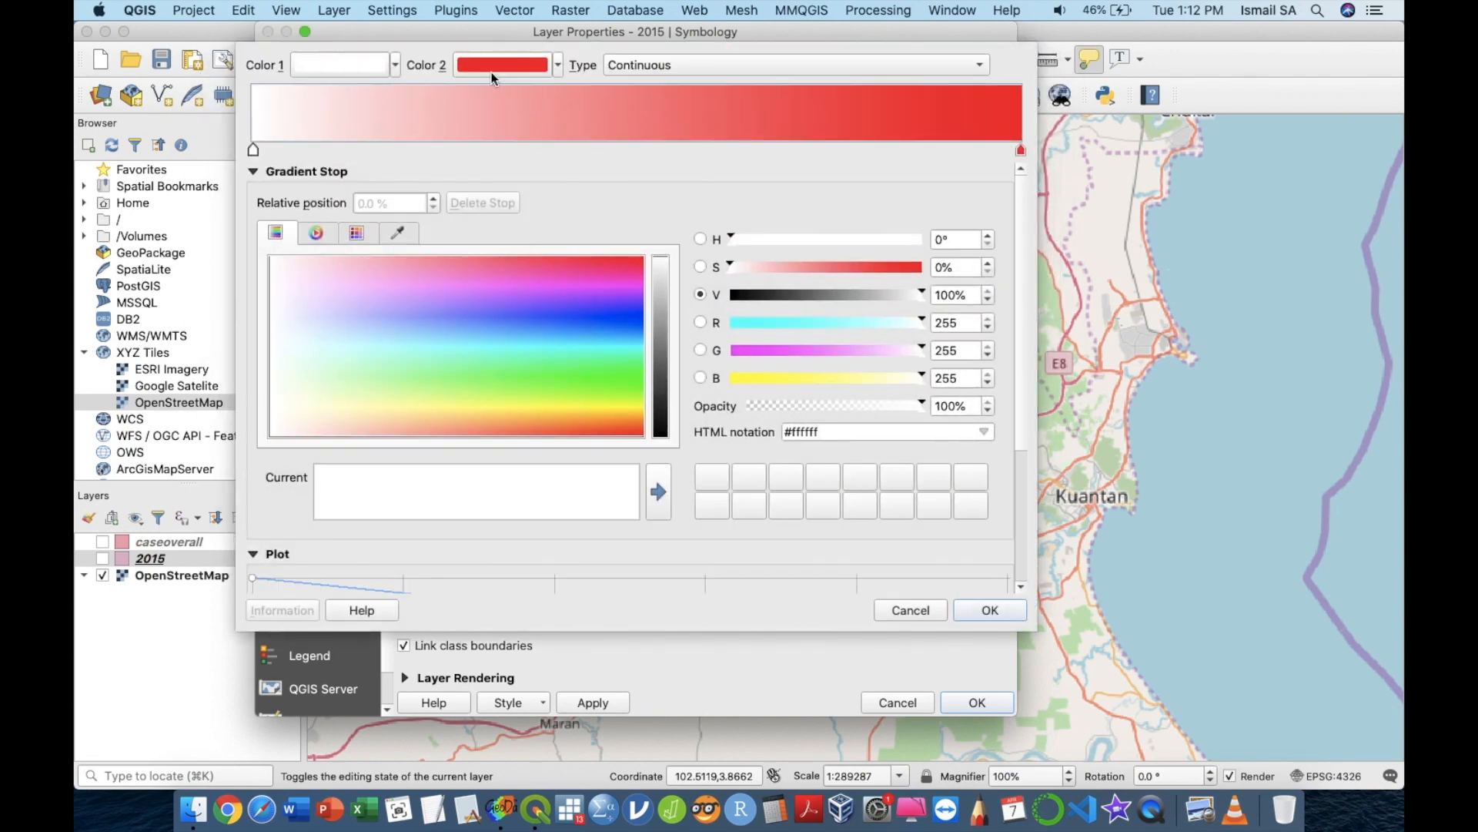
{"action": "left_click", "coordinate": [395, 65]}
{"action": "left_click", "coordinate": [377, 84]}
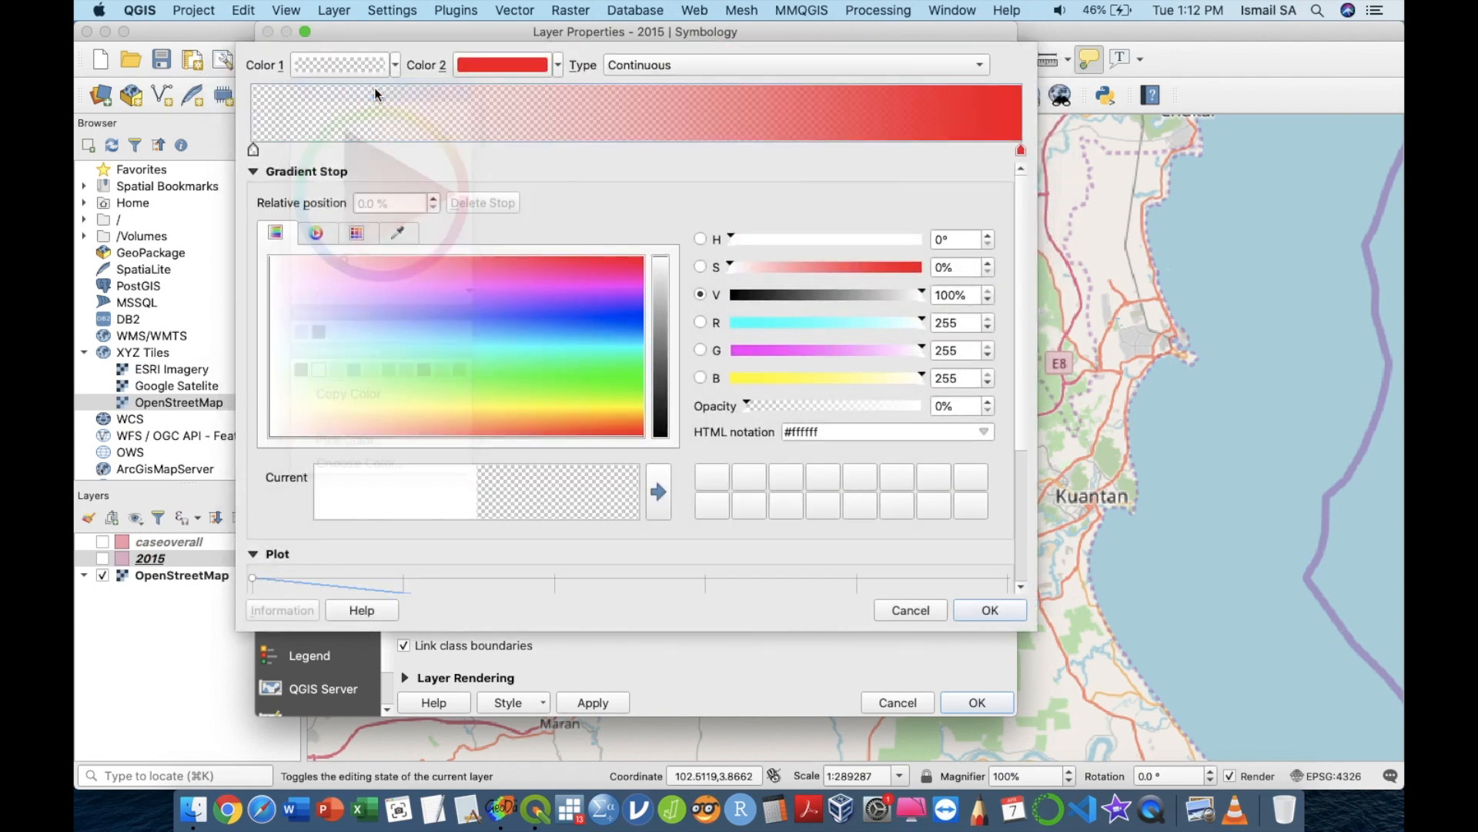
{"action": "left_click", "coordinate": [990, 612]}
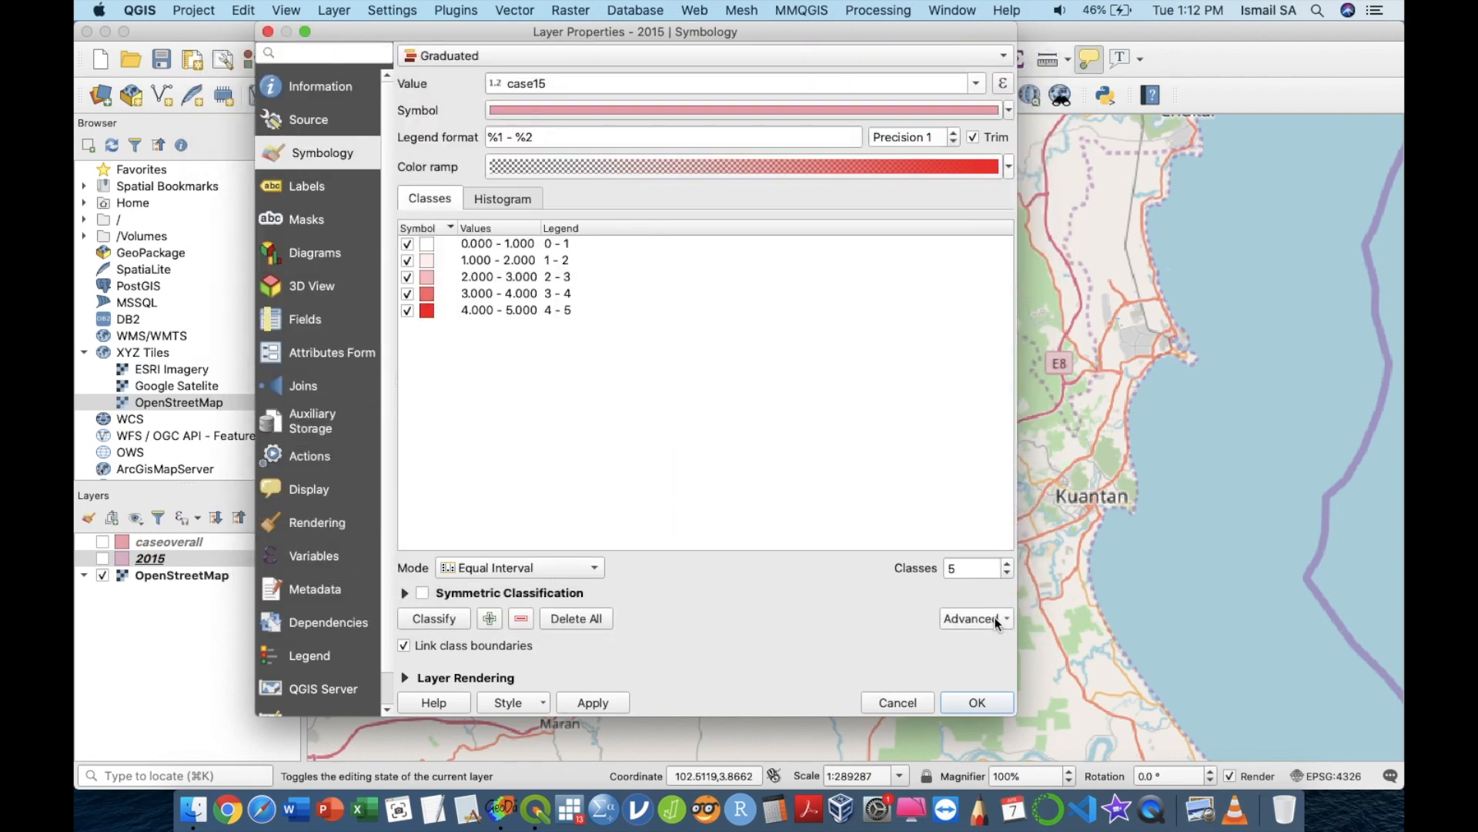
- Apply the graduated styling to the 2015 layer and display it without the OpenStreetMap basemap
{"action": "left_click", "coordinate": [975, 702]}
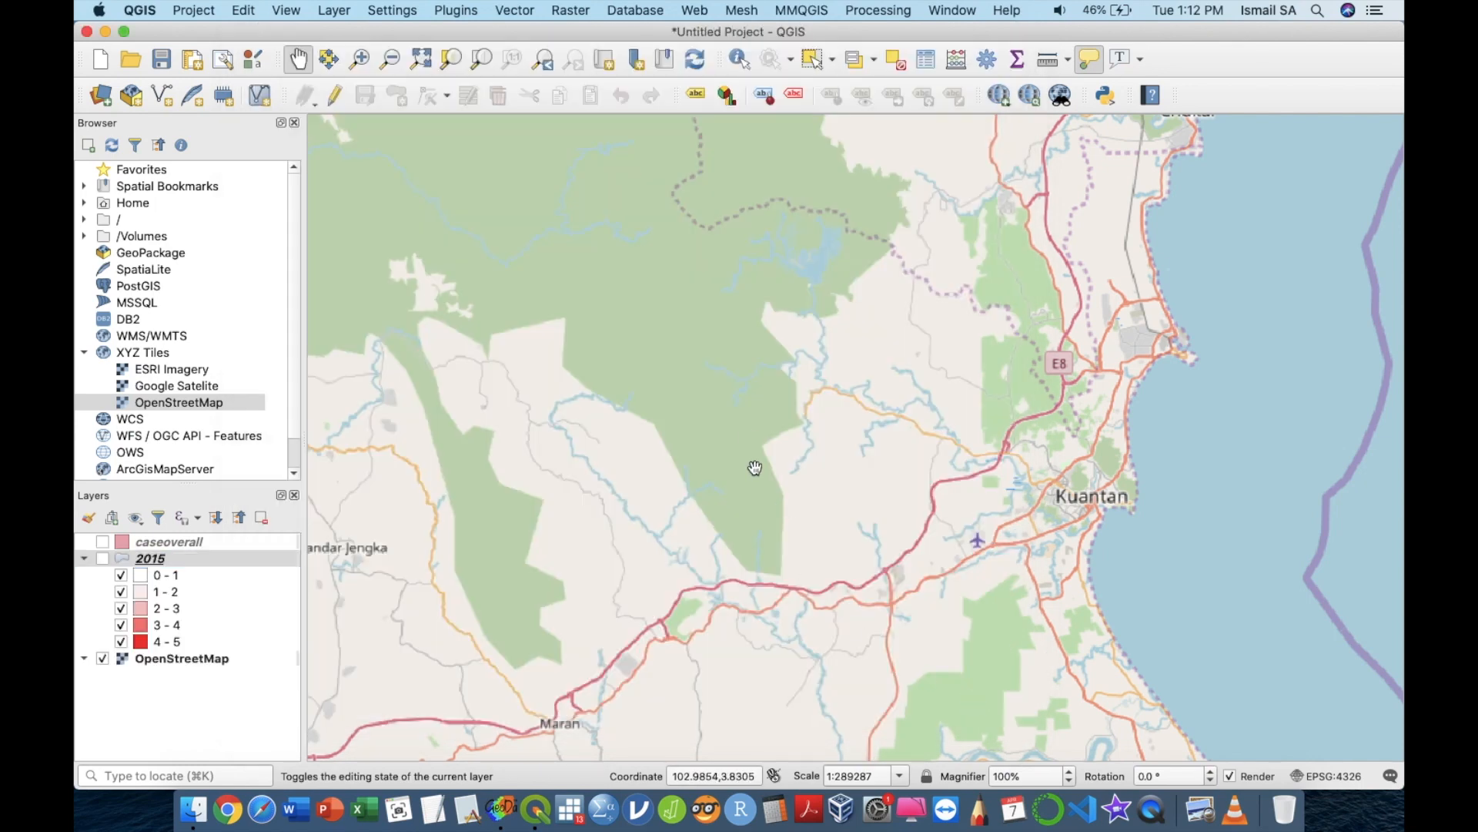
{"action": "left_click", "coordinate": [102, 559]}
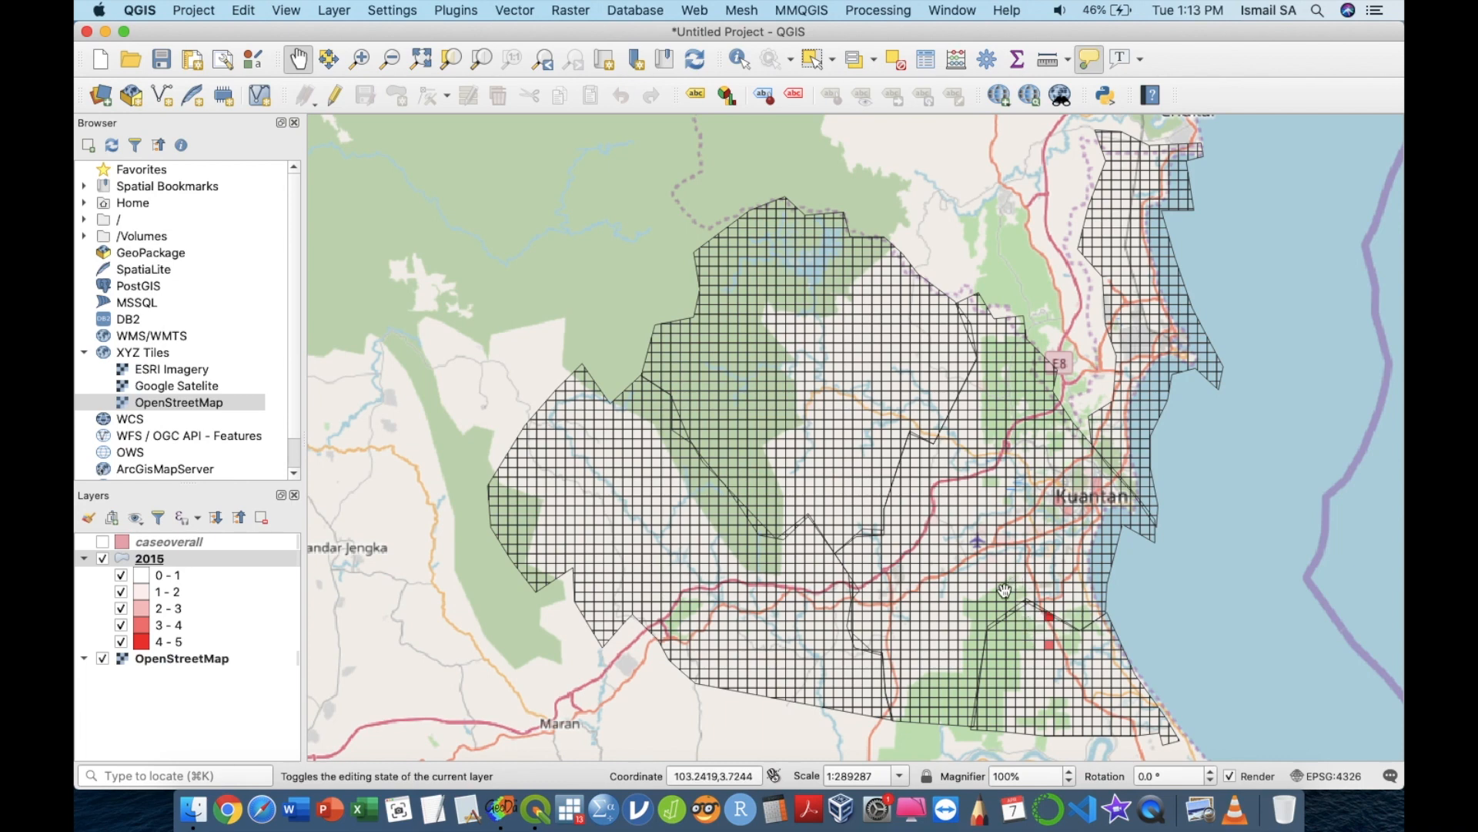
{"action": "left_click", "coordinate": [102, 660]}
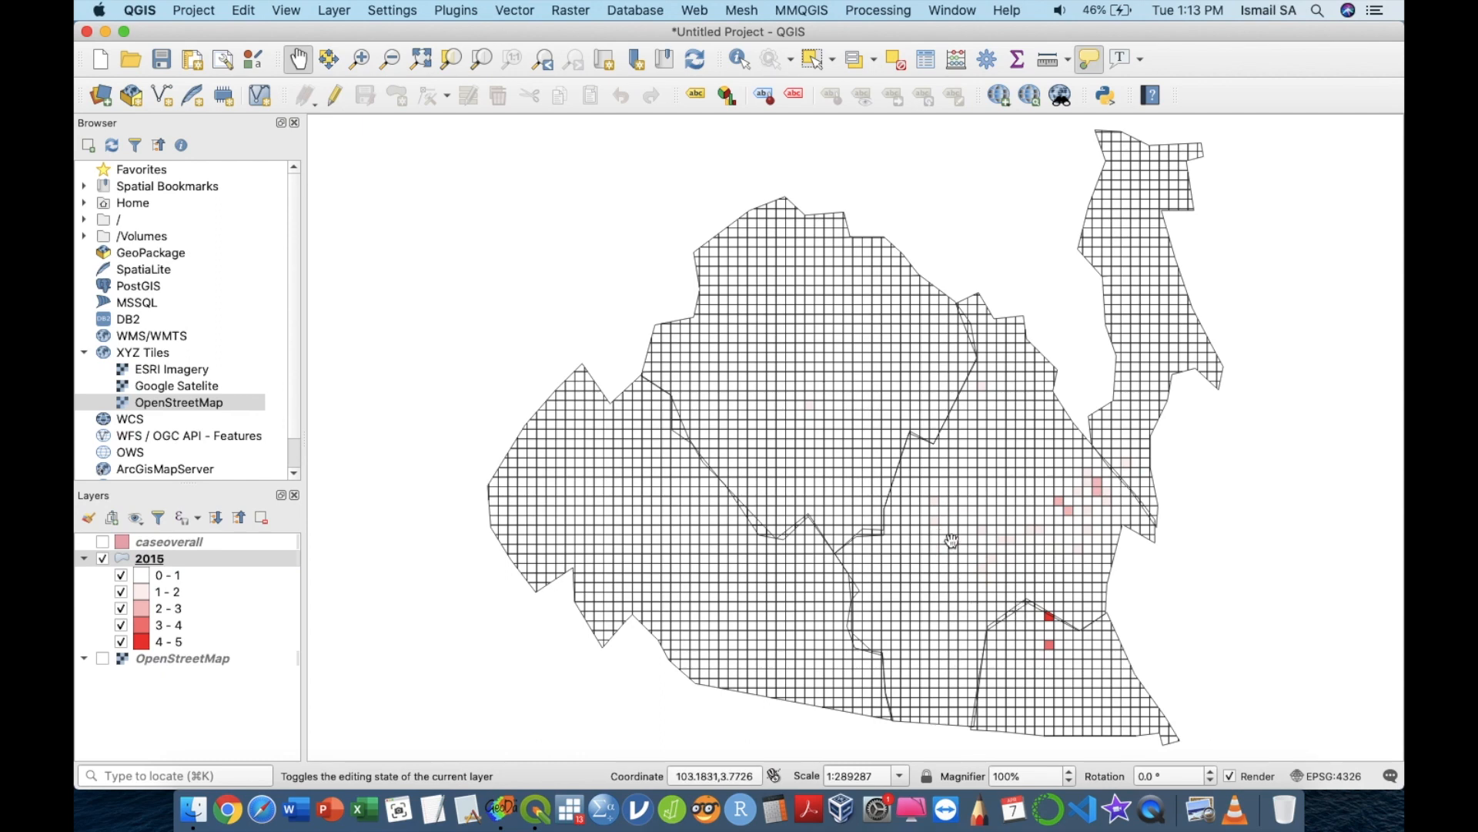
{"action": "mouse_move", "coordinate": [906, 548]}
{"action": "left_click", "coordinate": [103, 659]}
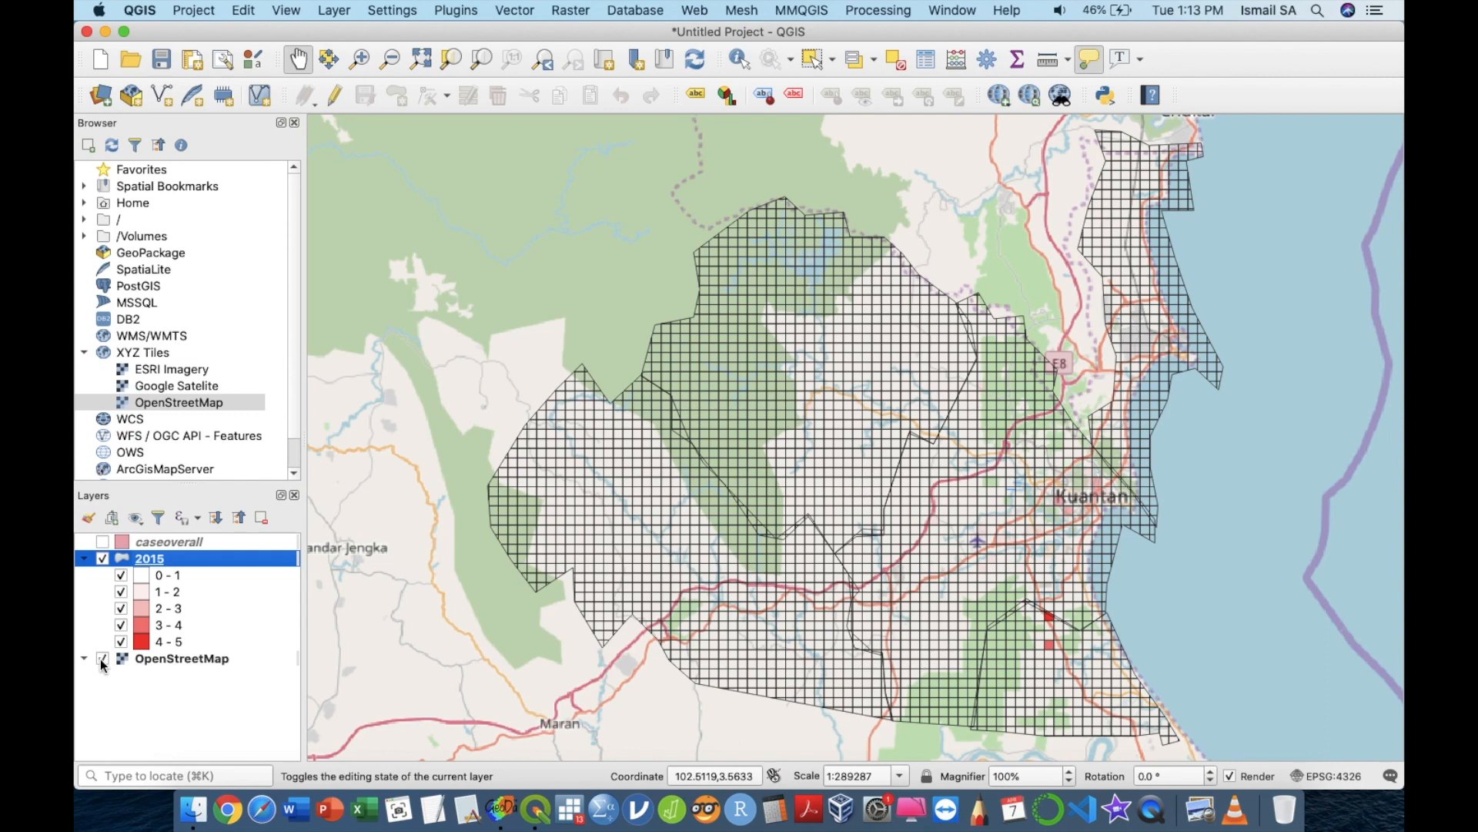
{"action": "left_click", "coordinate": [102, 659]}
- Duplicate the caseoverall layer and rename the copy 2016
{"action": "left_click", "coordinate": [161, 544]}
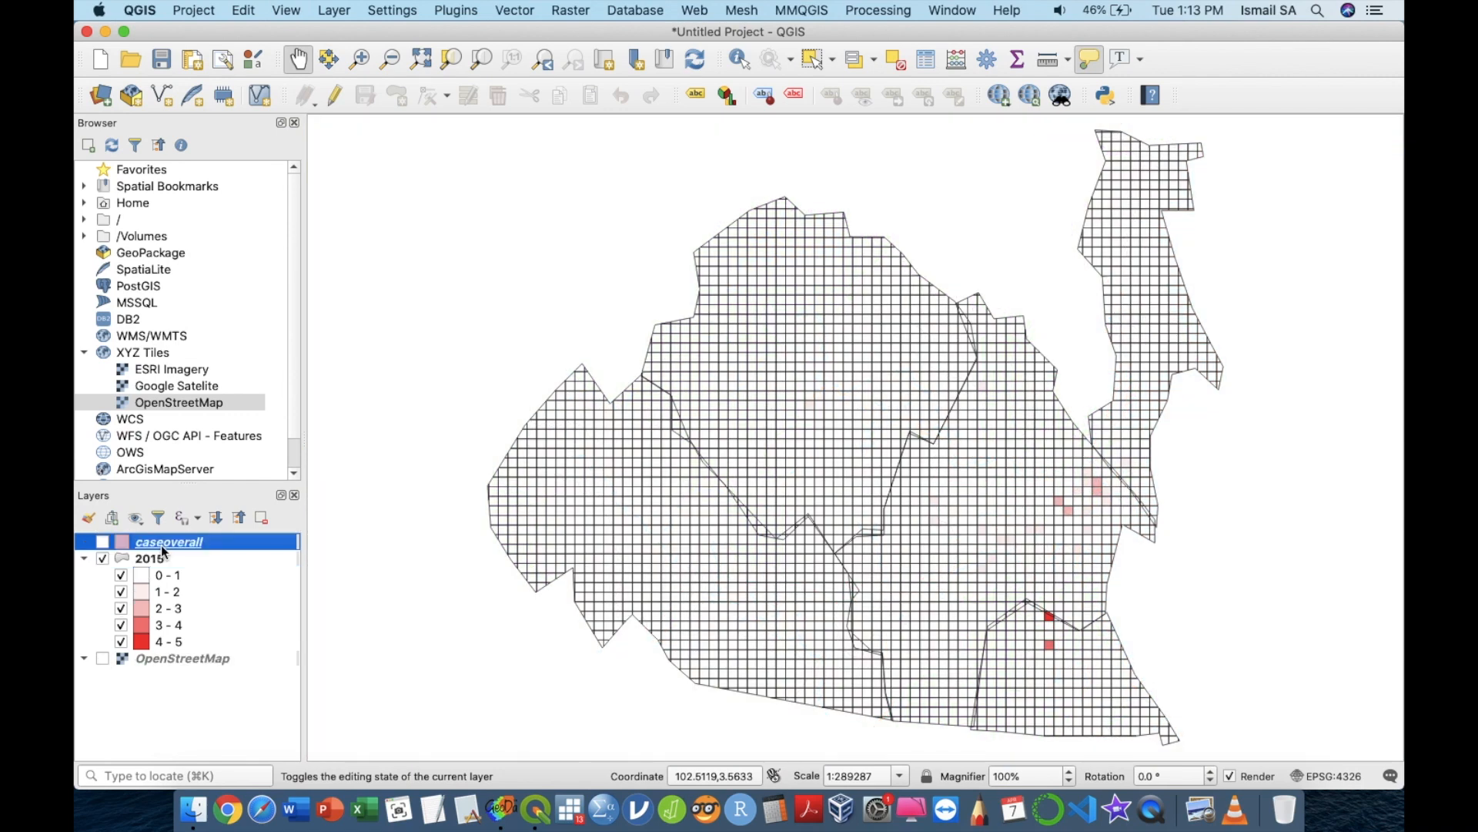
{"action": "right_click", "coordinate": [160, 544]}
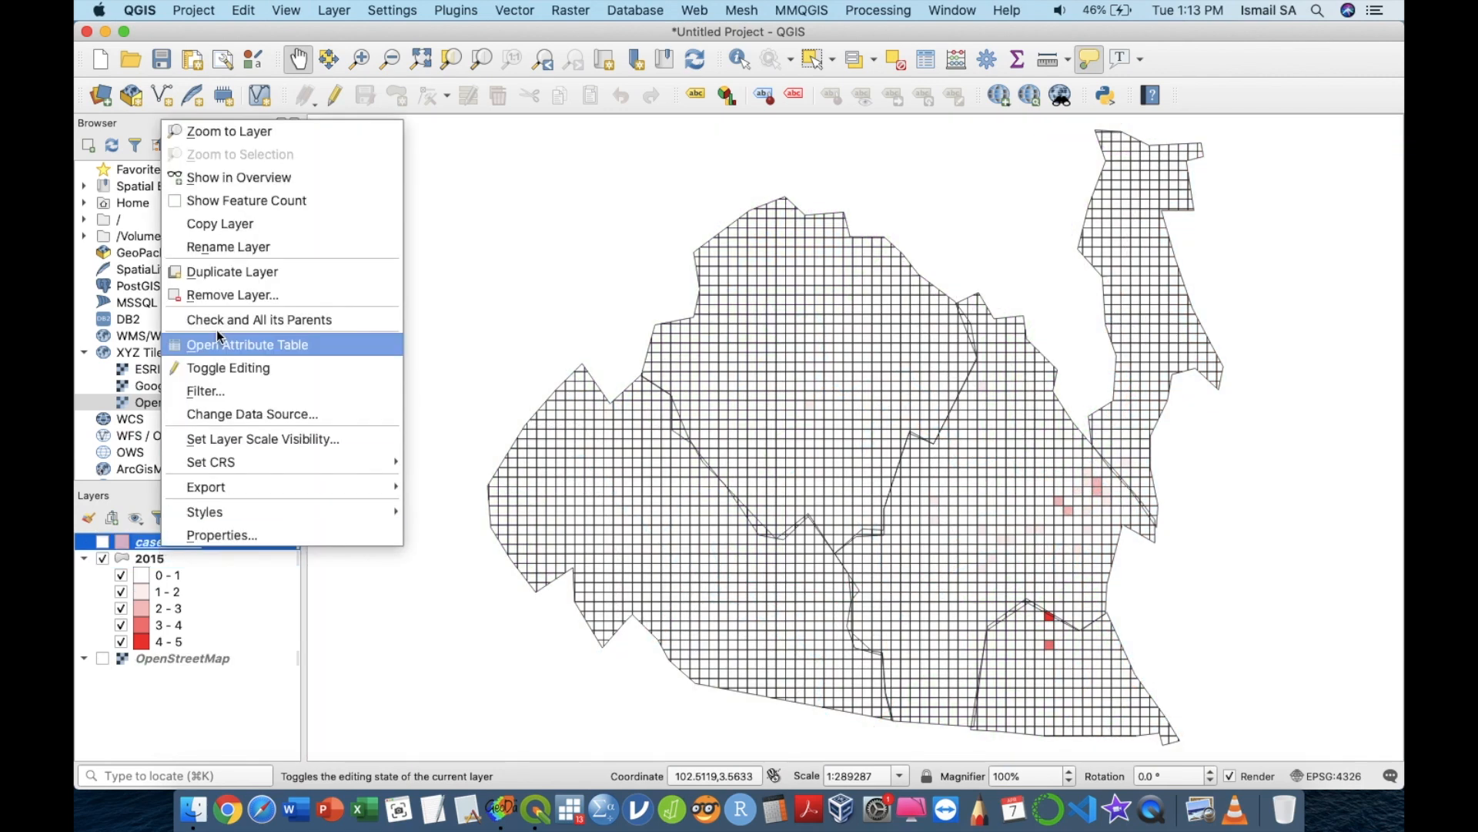
{"action": "left_click", "coordinate": [279, 273]}
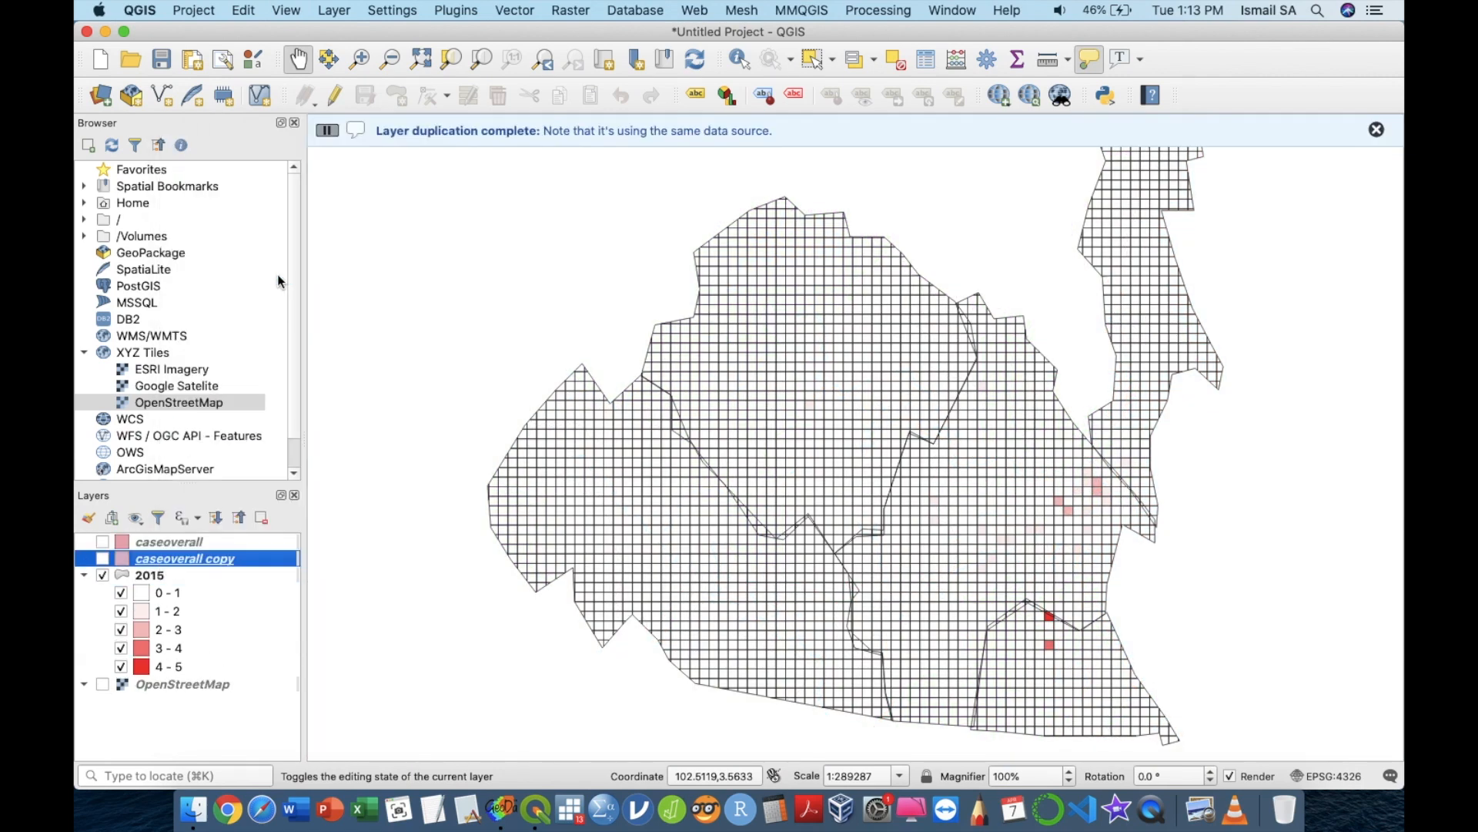
{"action": "right_click", "coordinate": [174, 560]}
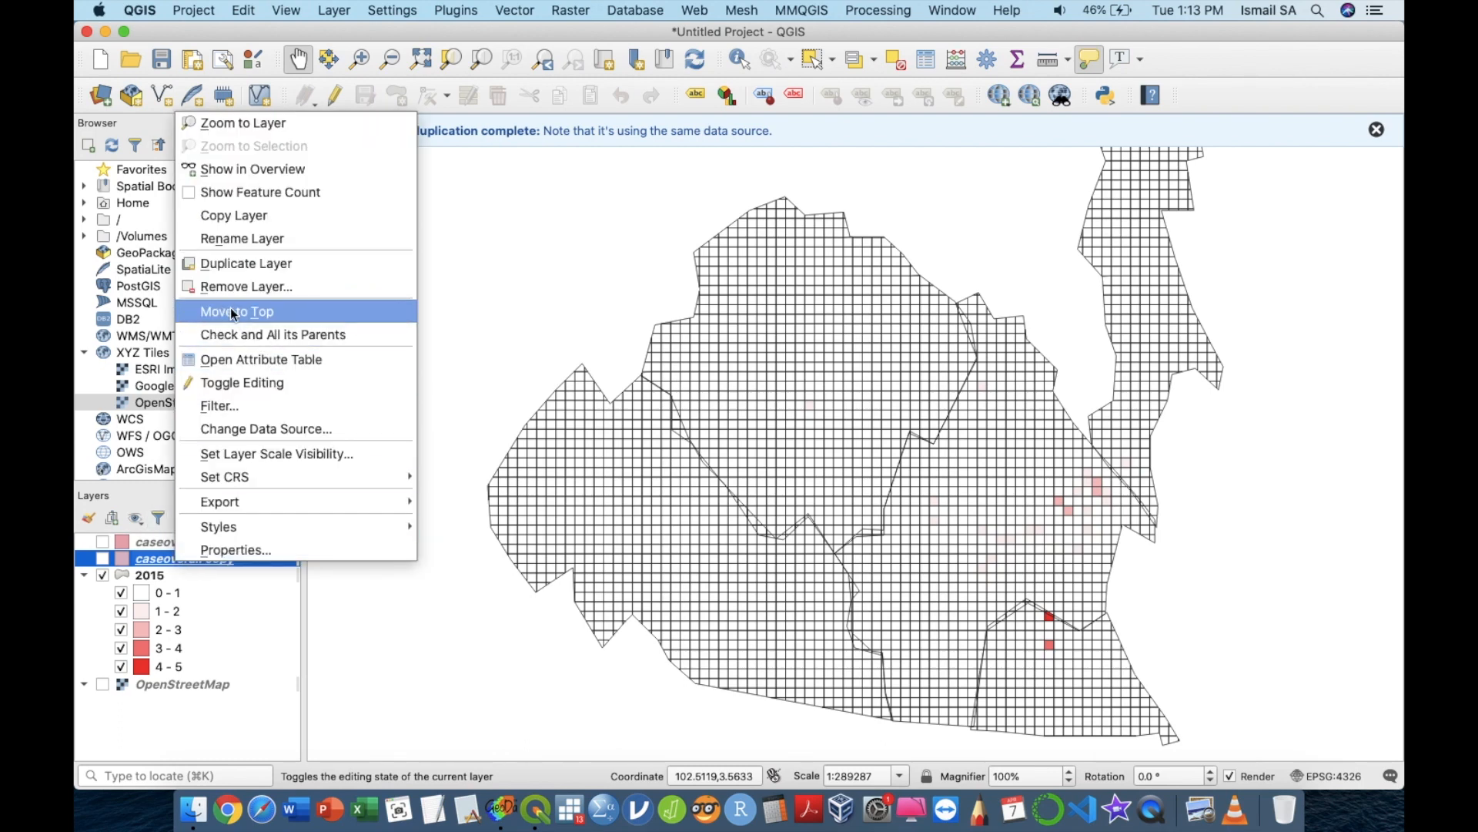
{"action": "left_click", "coordinate": [242, 238]}
{"action": "type", "text": "2016"}
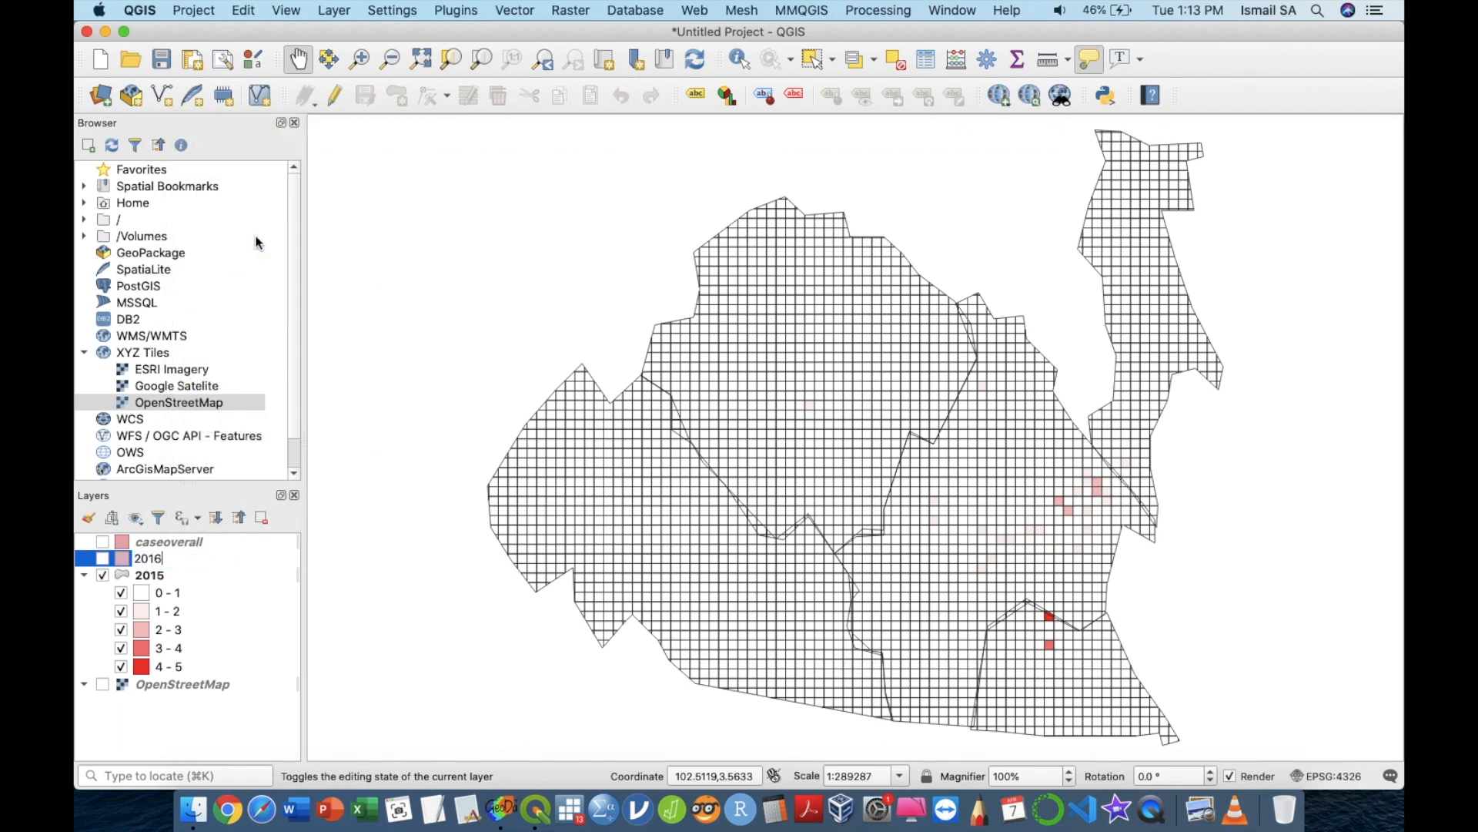
{"action": "left_click", "coordinate": [220, 565]}
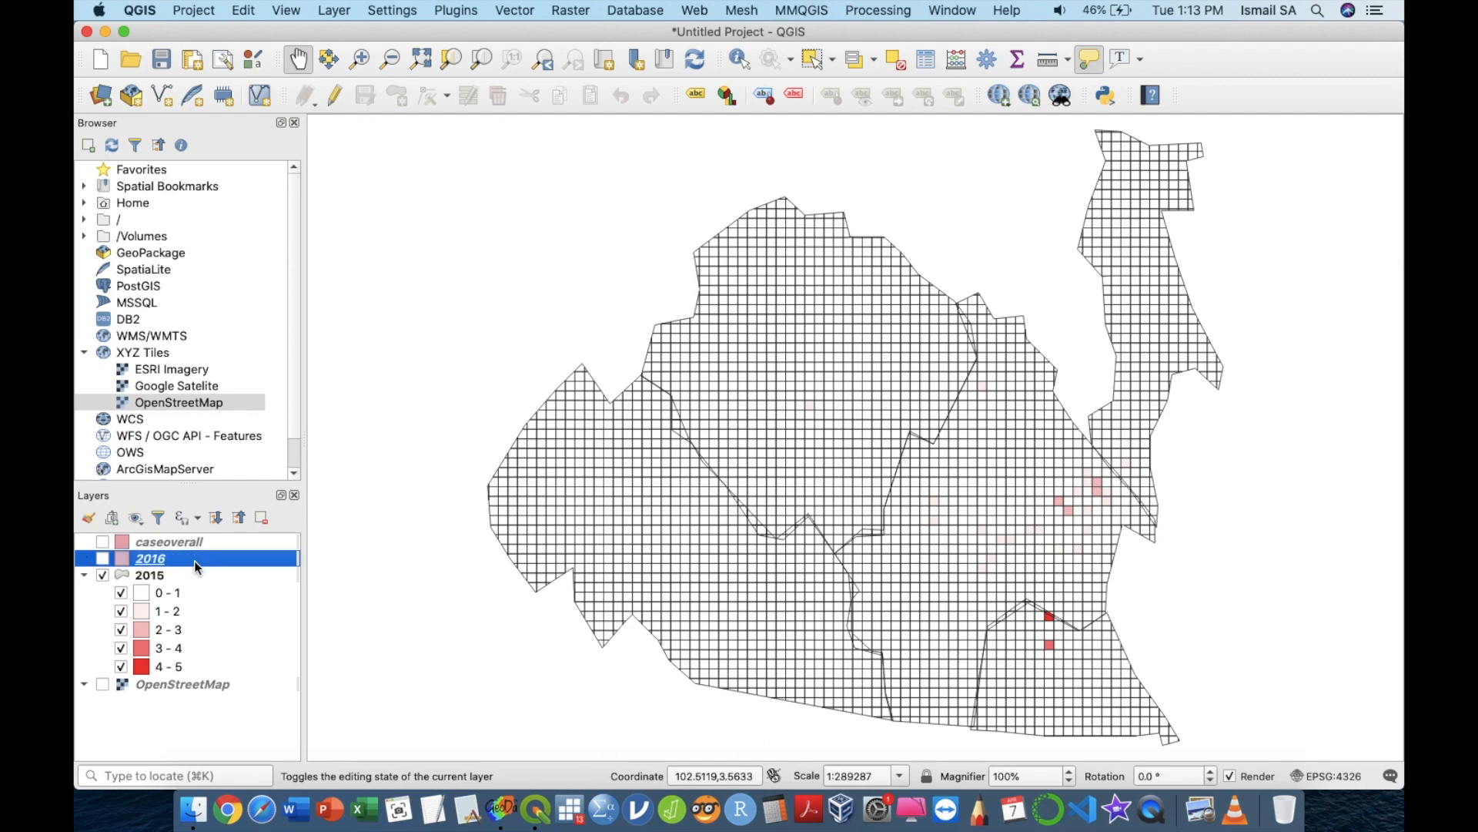
- Display the 2016 layer instead of the 2015 layer and switch its symbology to Graduated
{"action": "left_click", "coordinate": [102, 557]}
{"action": "left_click", "coordinate": [103, 575]}
{"action": "right_click", "coordinate": [151, 563]}
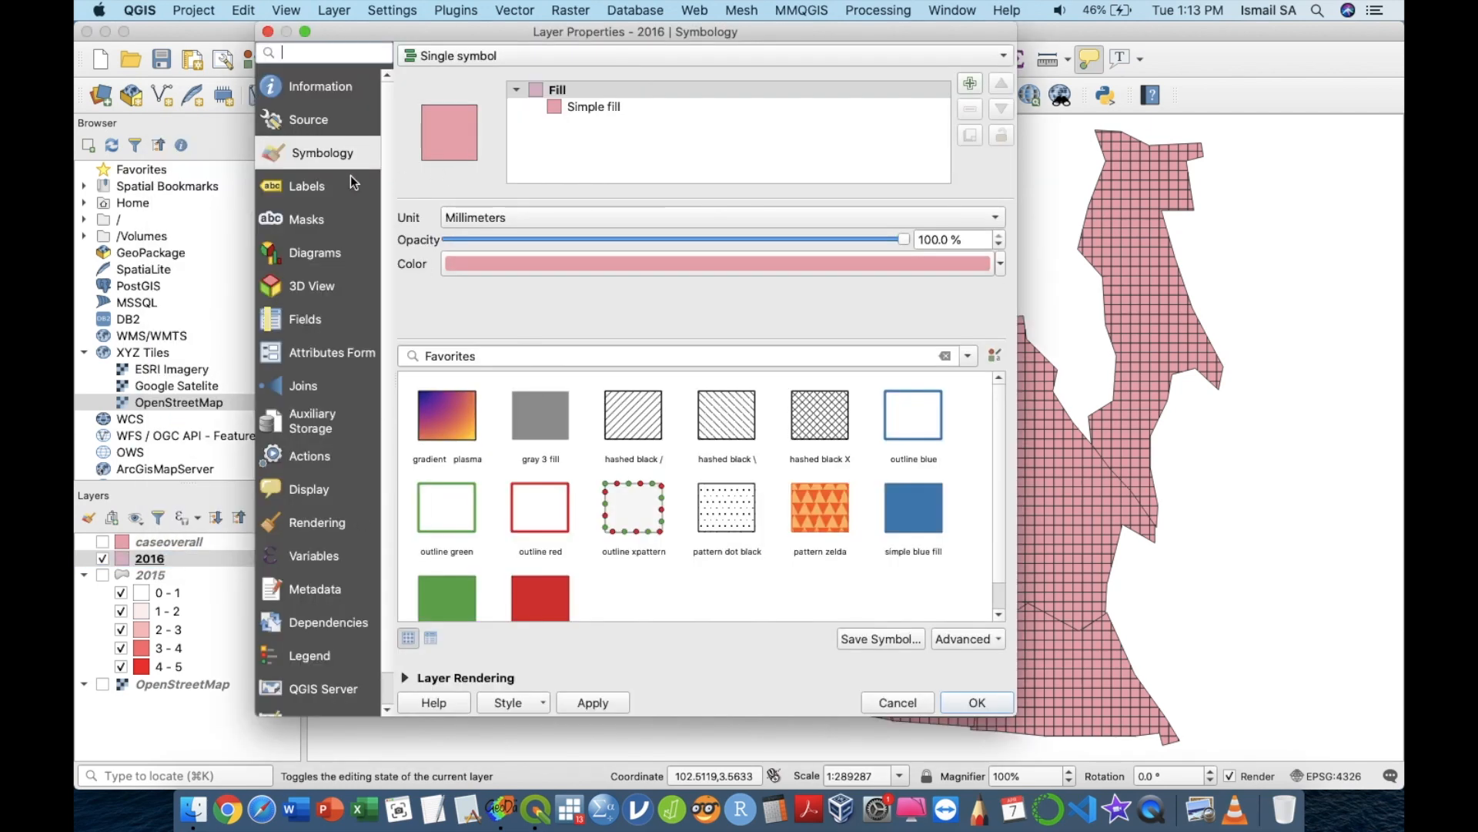
{"action": "left_click", "coordinate": [497, 61]}
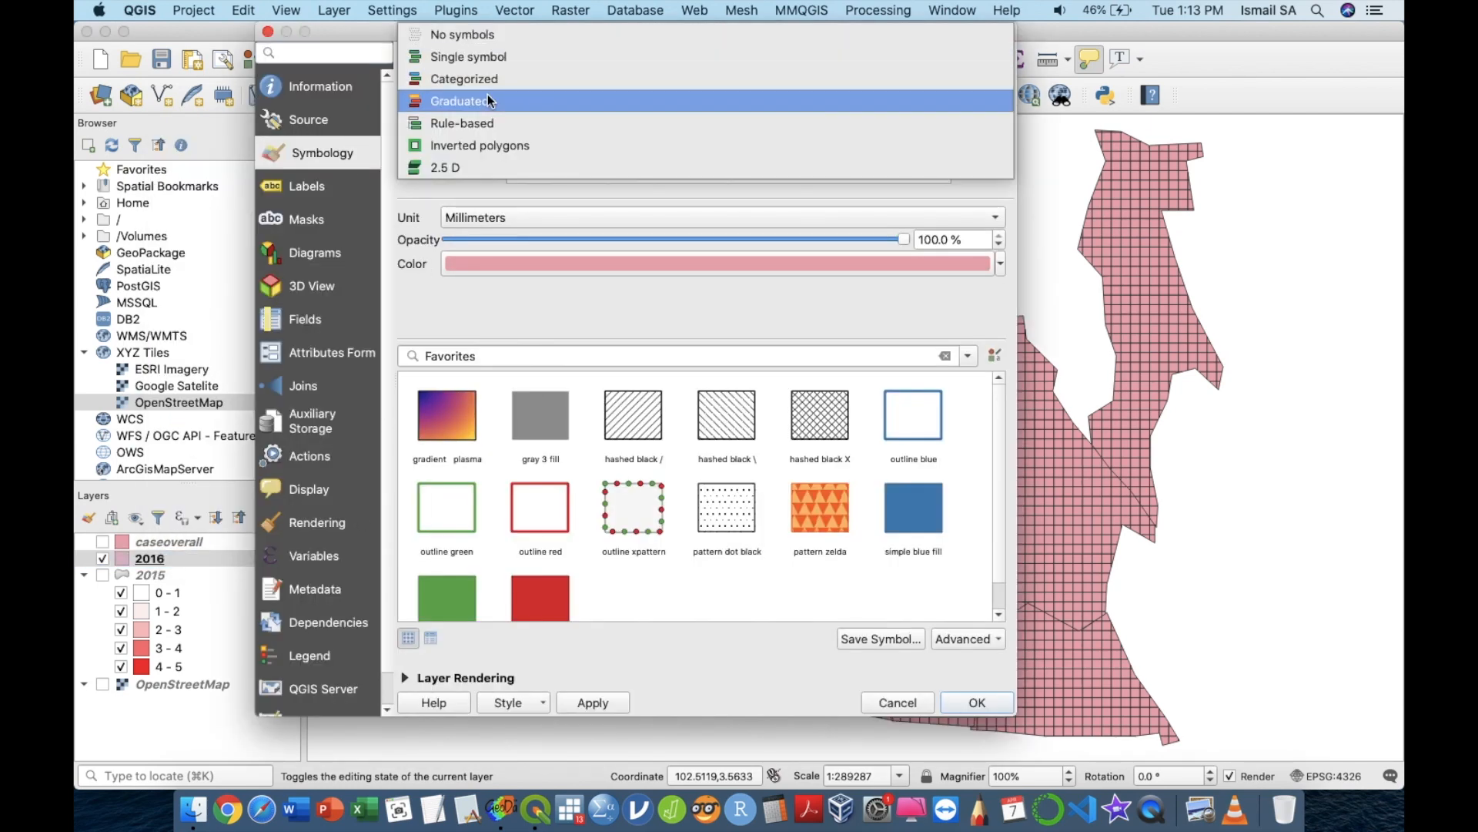
{"action": "left_click", "coordinate": [495, 99]}
- Classify the 2016 layer by the case16 field using the Equal Interval mode
{"action": "left_click", "coordinate": [977, 83]}
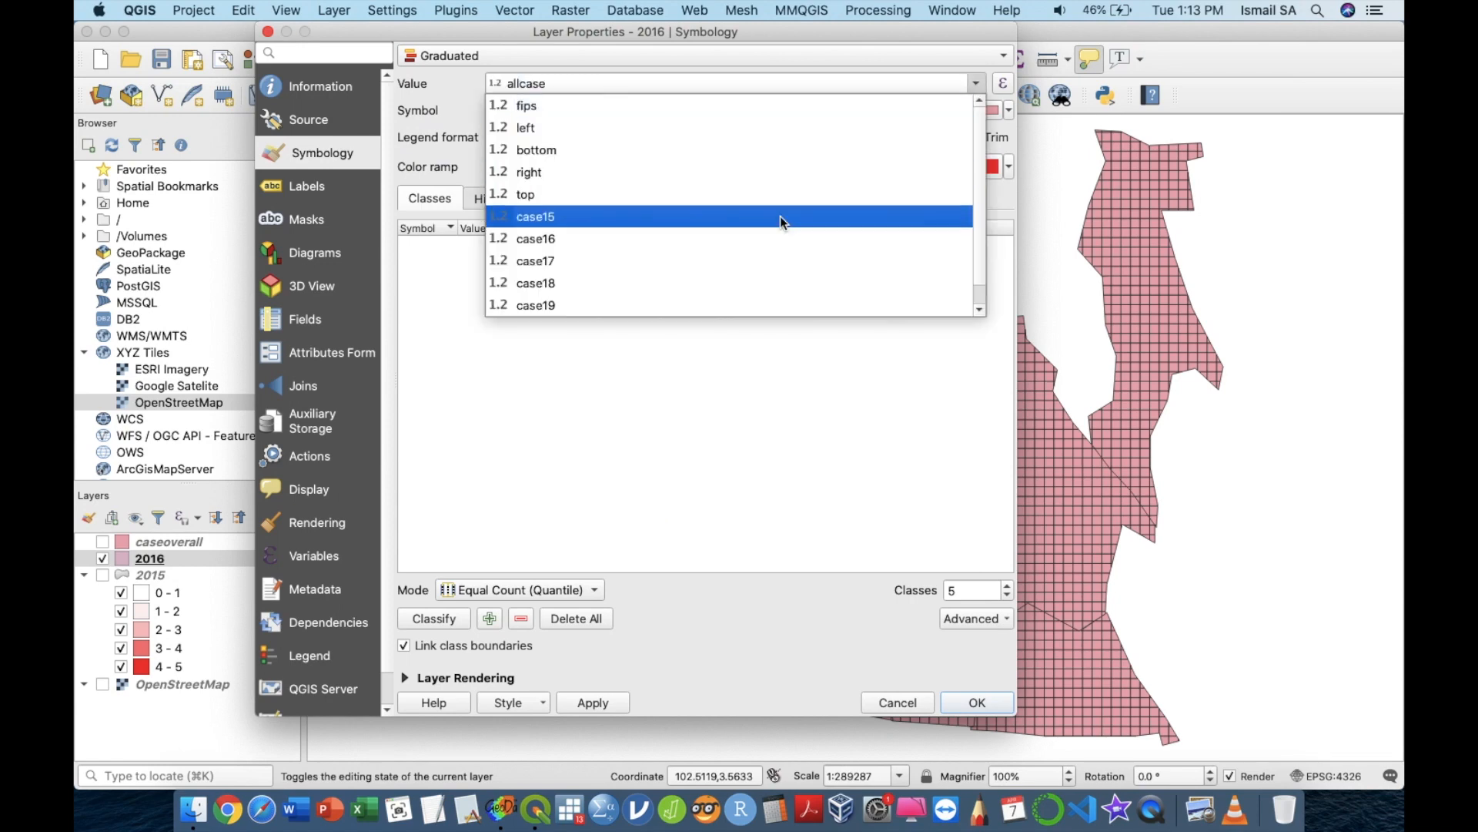
{"action": "left_click", "coordinate": [744, 240]}
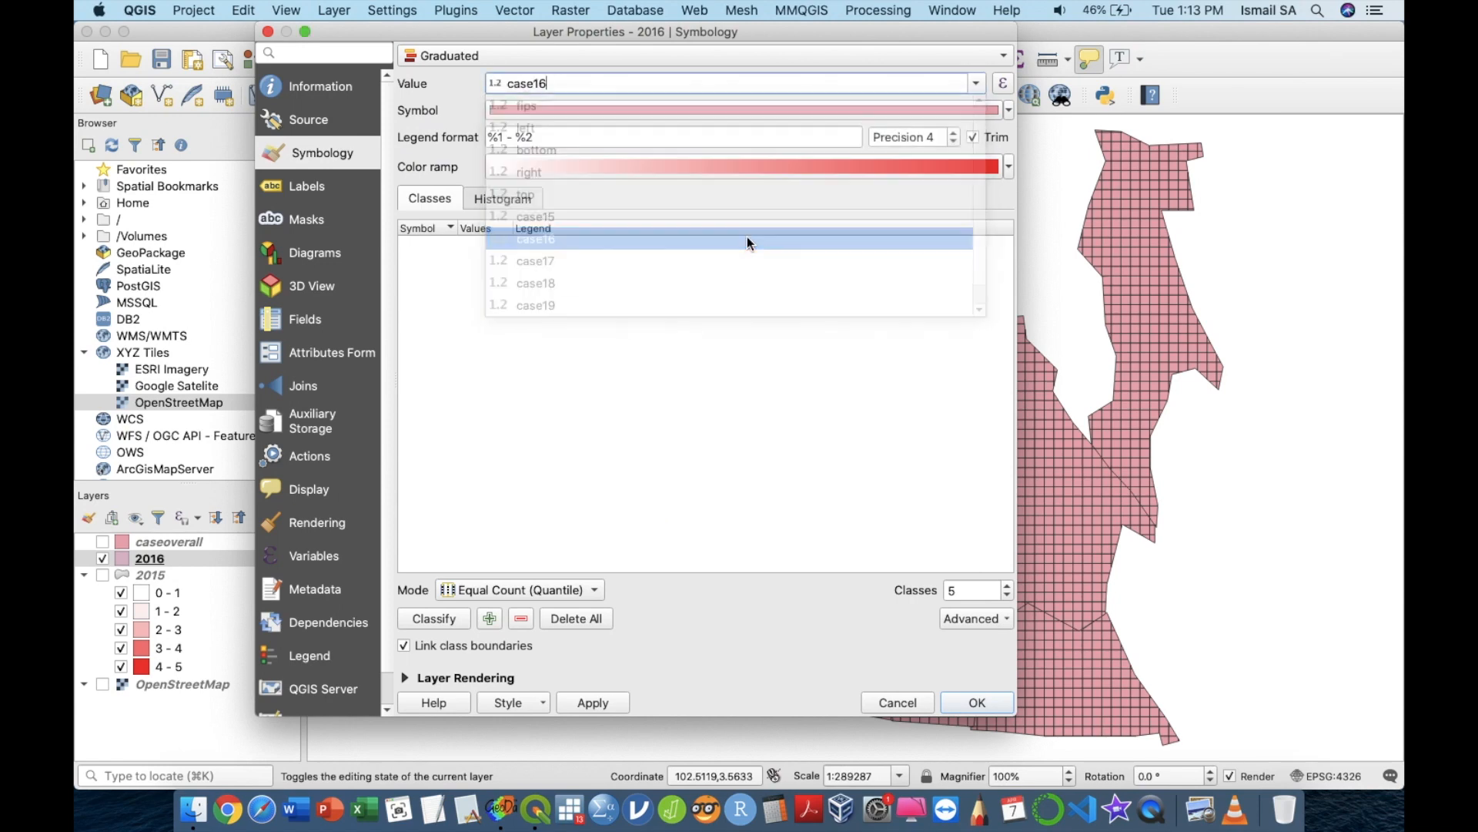
{"action": "left_click", "coordinate": [510, 588]}
{"action": "left_click", "coordinate": [496, 602]}
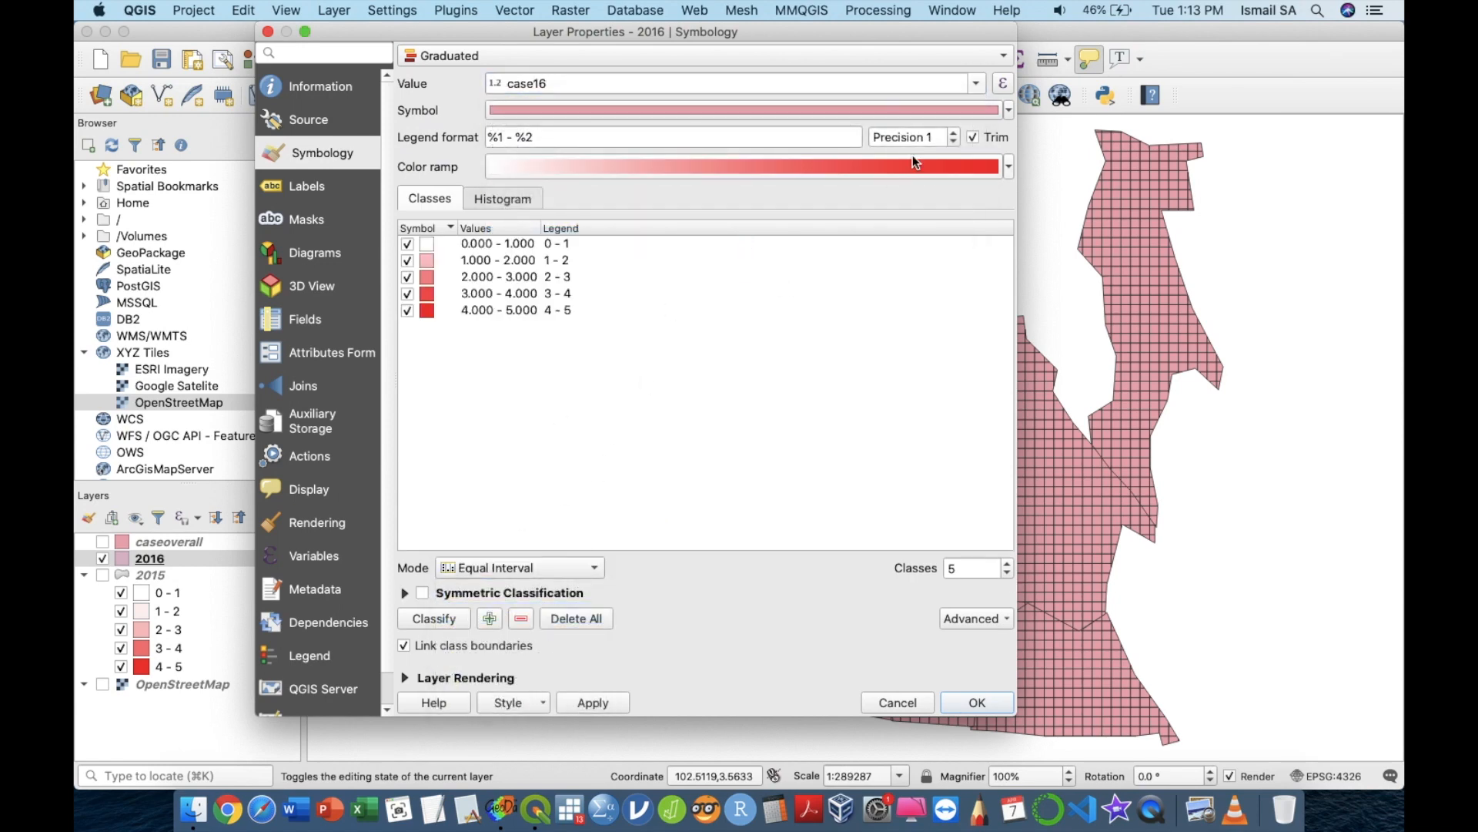
- Make Color 1 of the 2016 layer's color ramp fully transparent and apply the styling
{"action": "left_click", "coordinate": [1008, 166]}
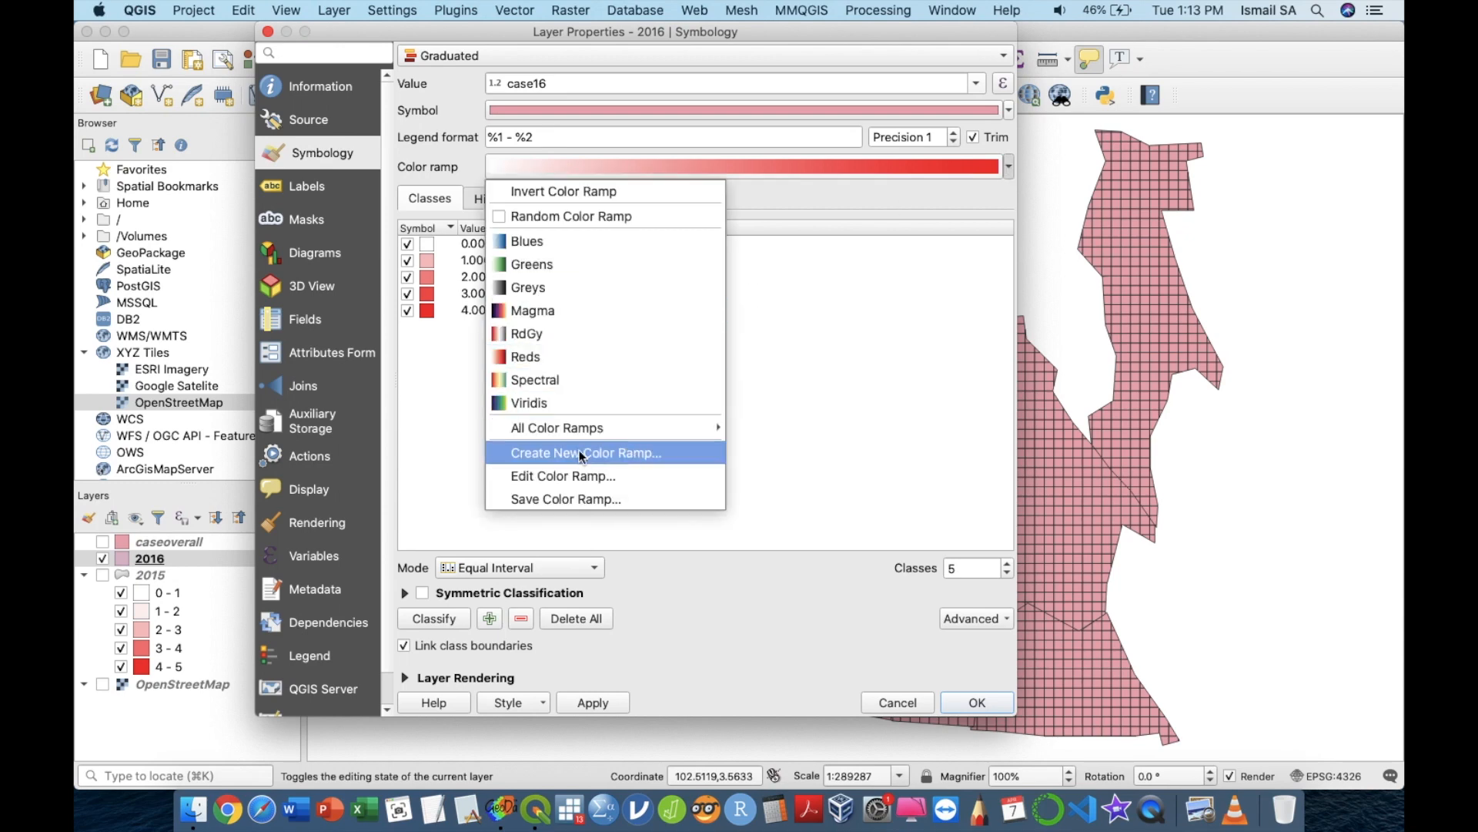
{"action": "left_click", "coordinate": [589, 475]}
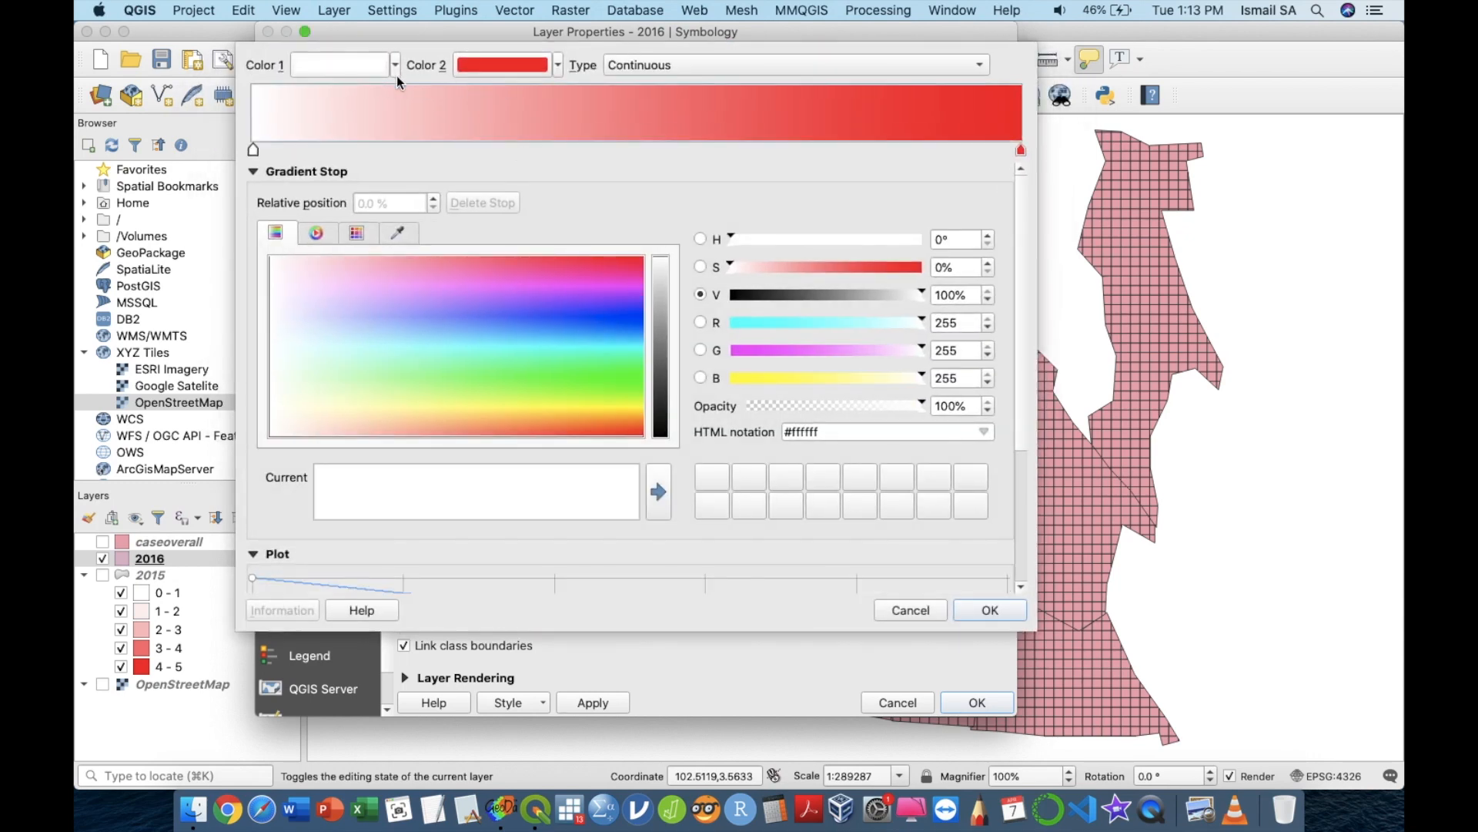
{"action": "left_click", "coordinate": [396, 72]}
{"action": "left_click", "coordinate": [376, 92]}
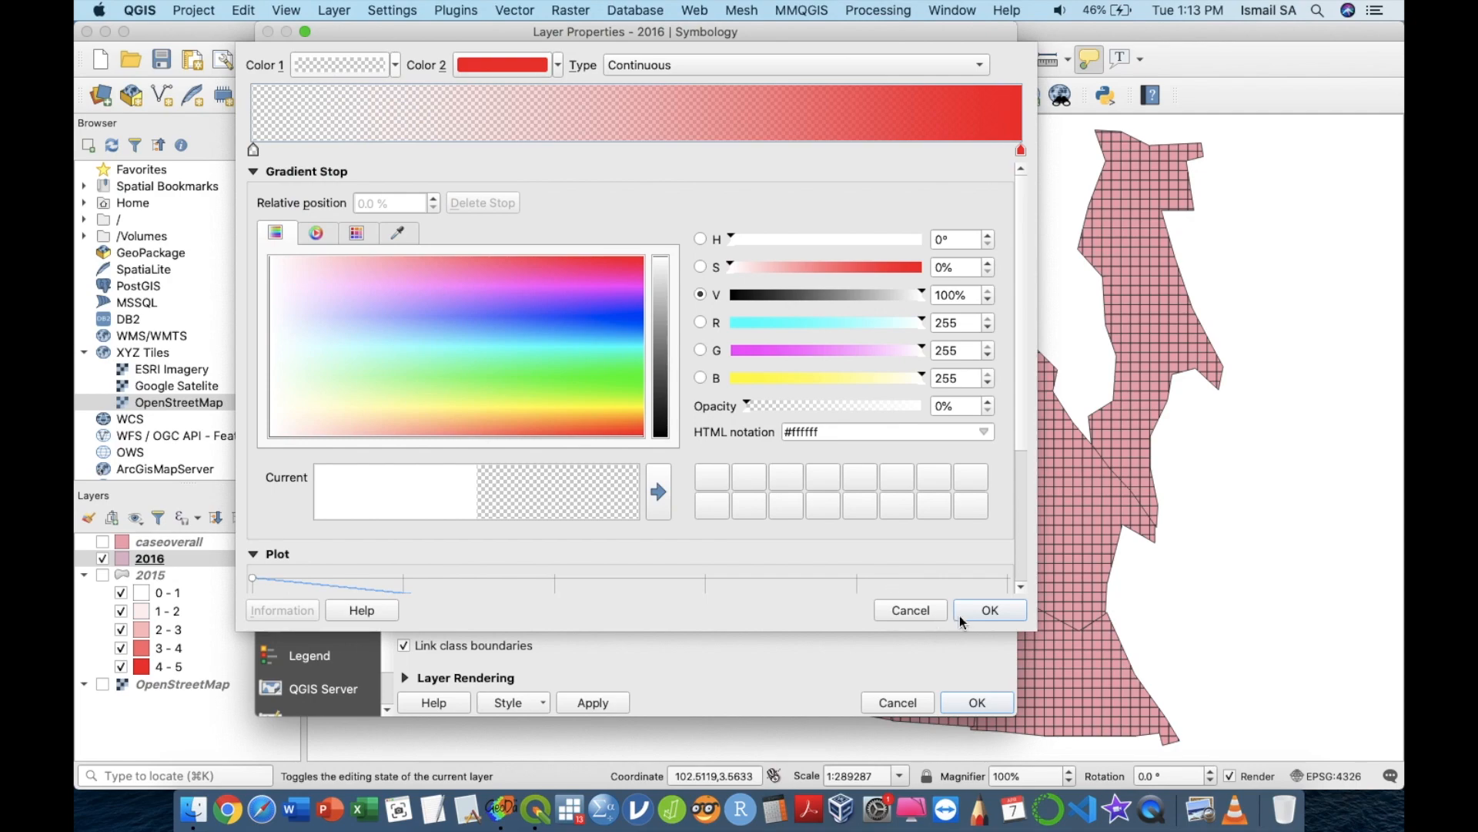
{"action": "left_click", "coordinate": [990, 610]}
{"action": "left_click", "coordinate": [977, 702]}
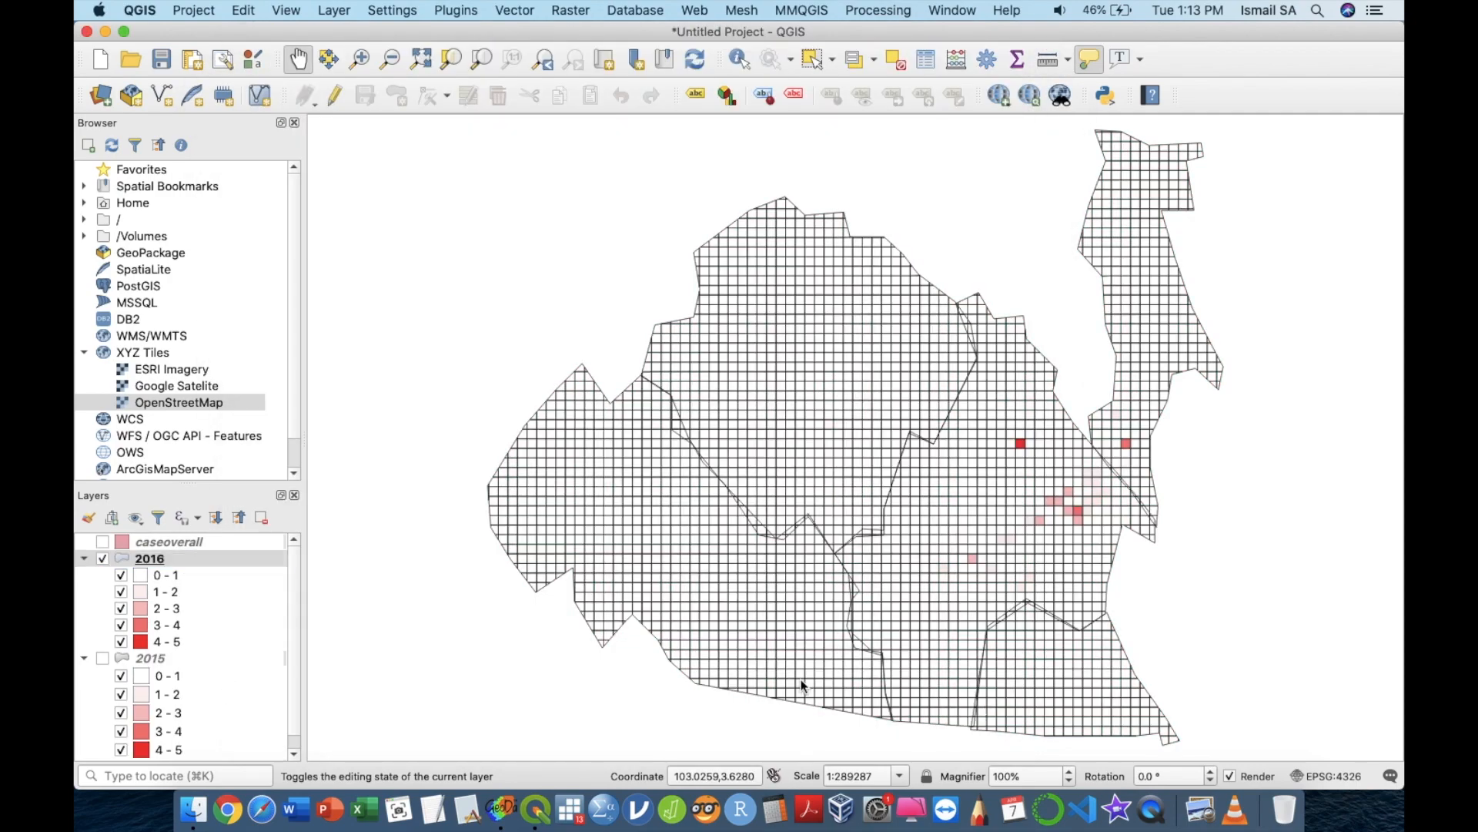
- Change Color 2 of the 2016 layer's color ramp to blue and apply the new styling
{"action": "right_click", "coordinate": [160, 564]}
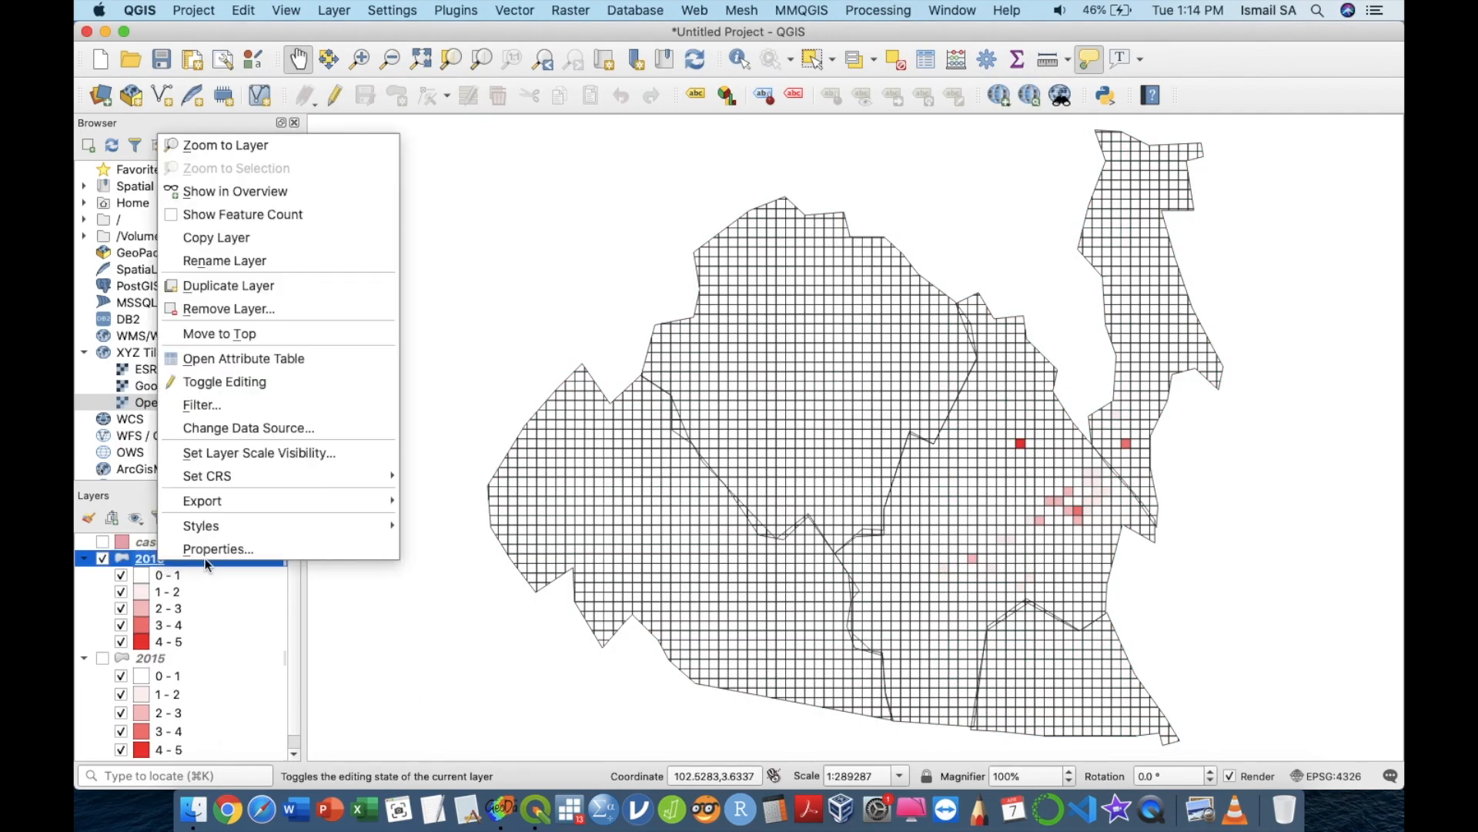
{"action": "left_click", "coordinate": [215, 545]}
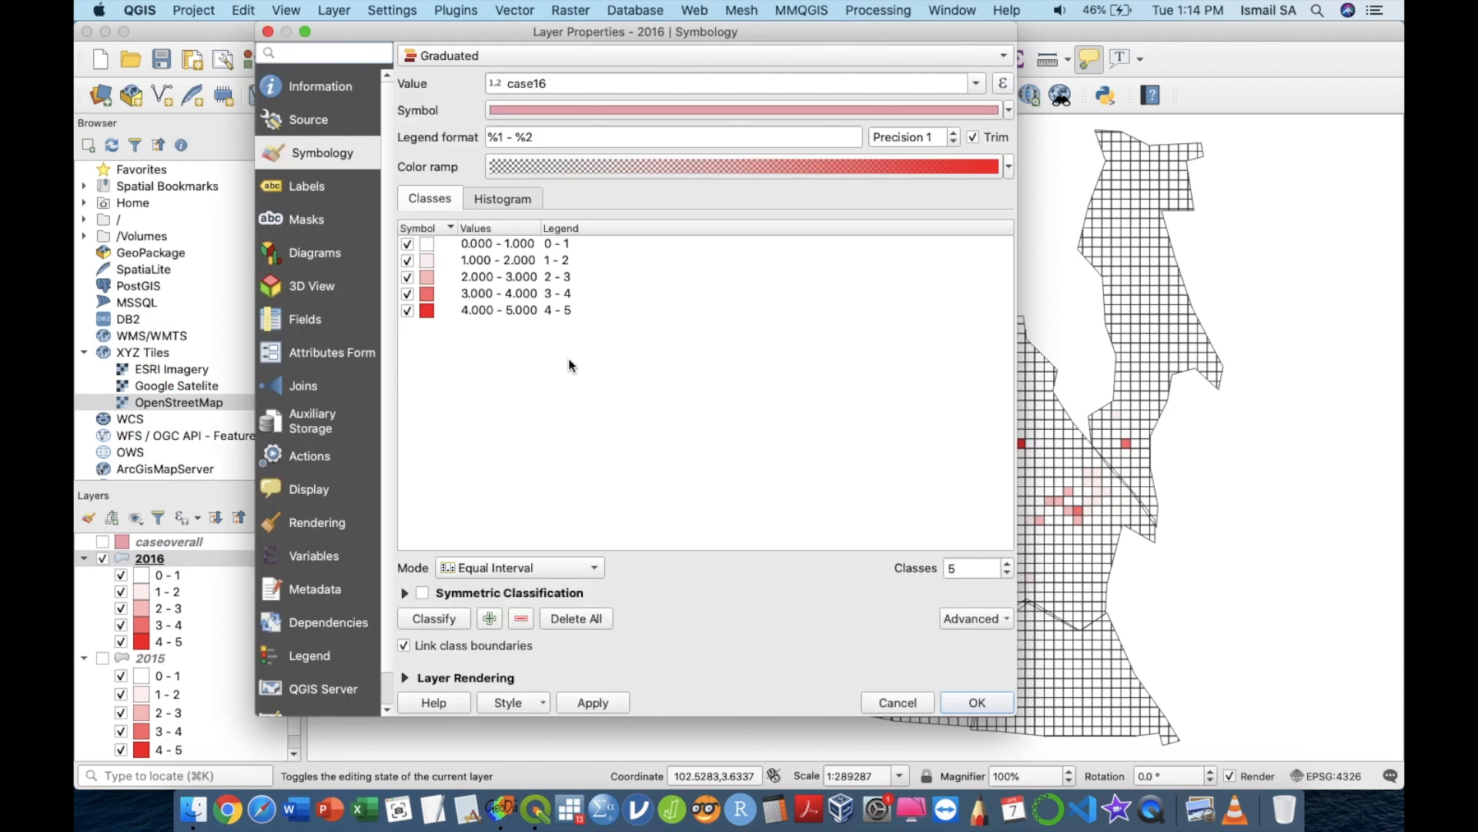
{"action": "left_click", "coordinate": [1009, 166]}
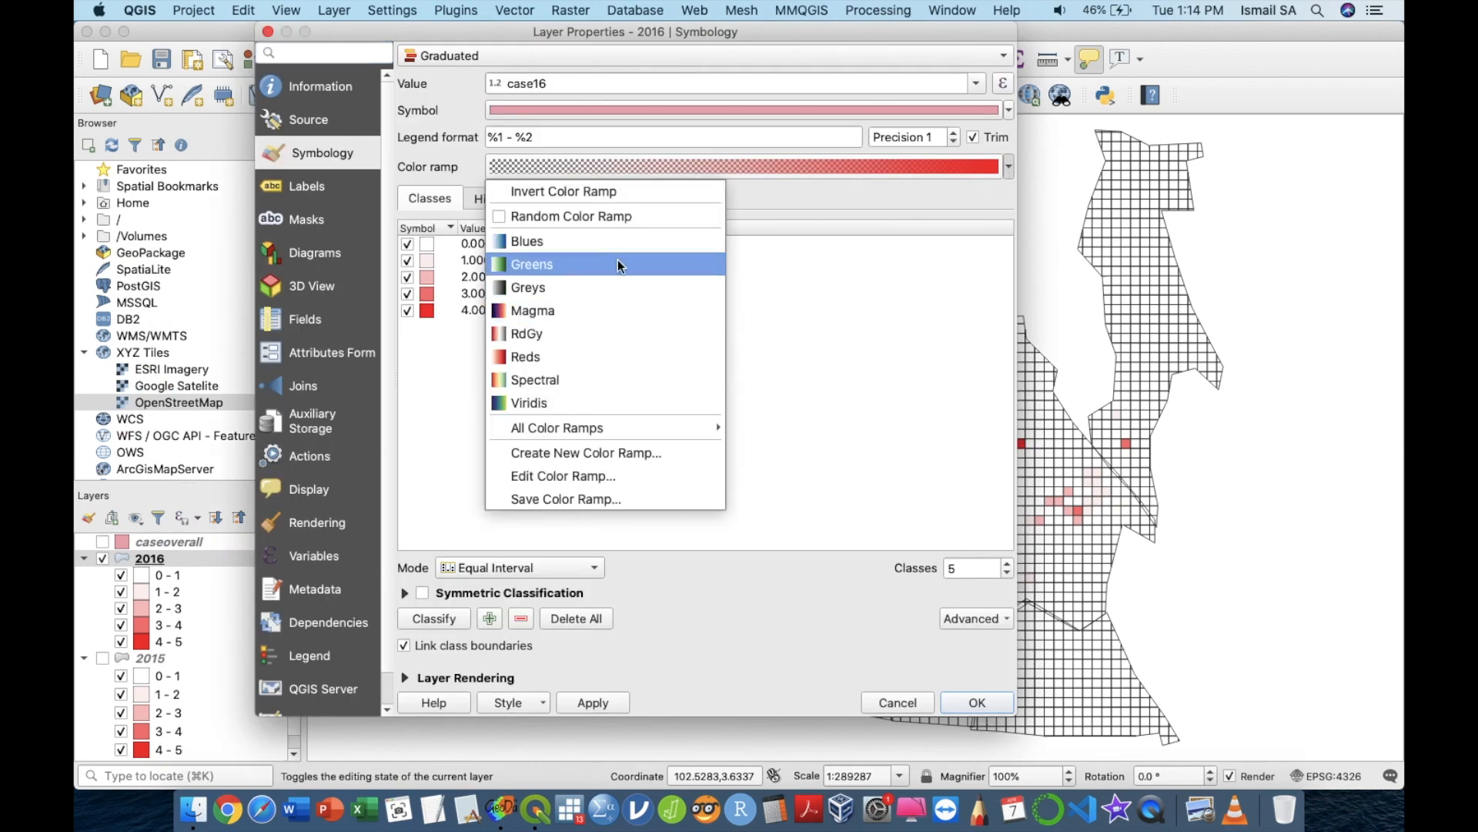
{"action": "left_click", "coordinate": [646, 475]}
{"action": "left_click", "coordinate": [557, 65]}
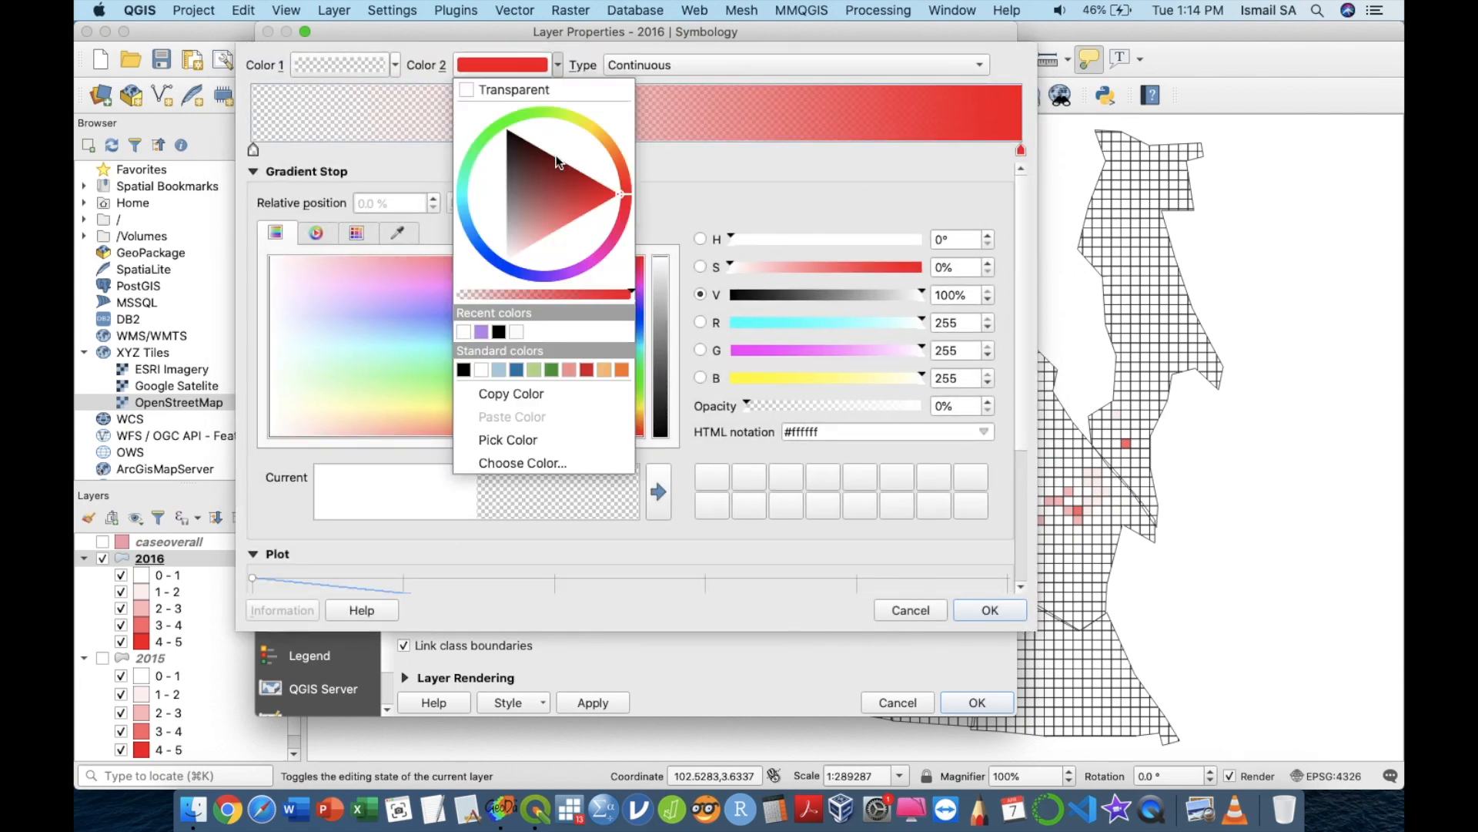
{"action": "left_click", "coordinate": [525, 279]}
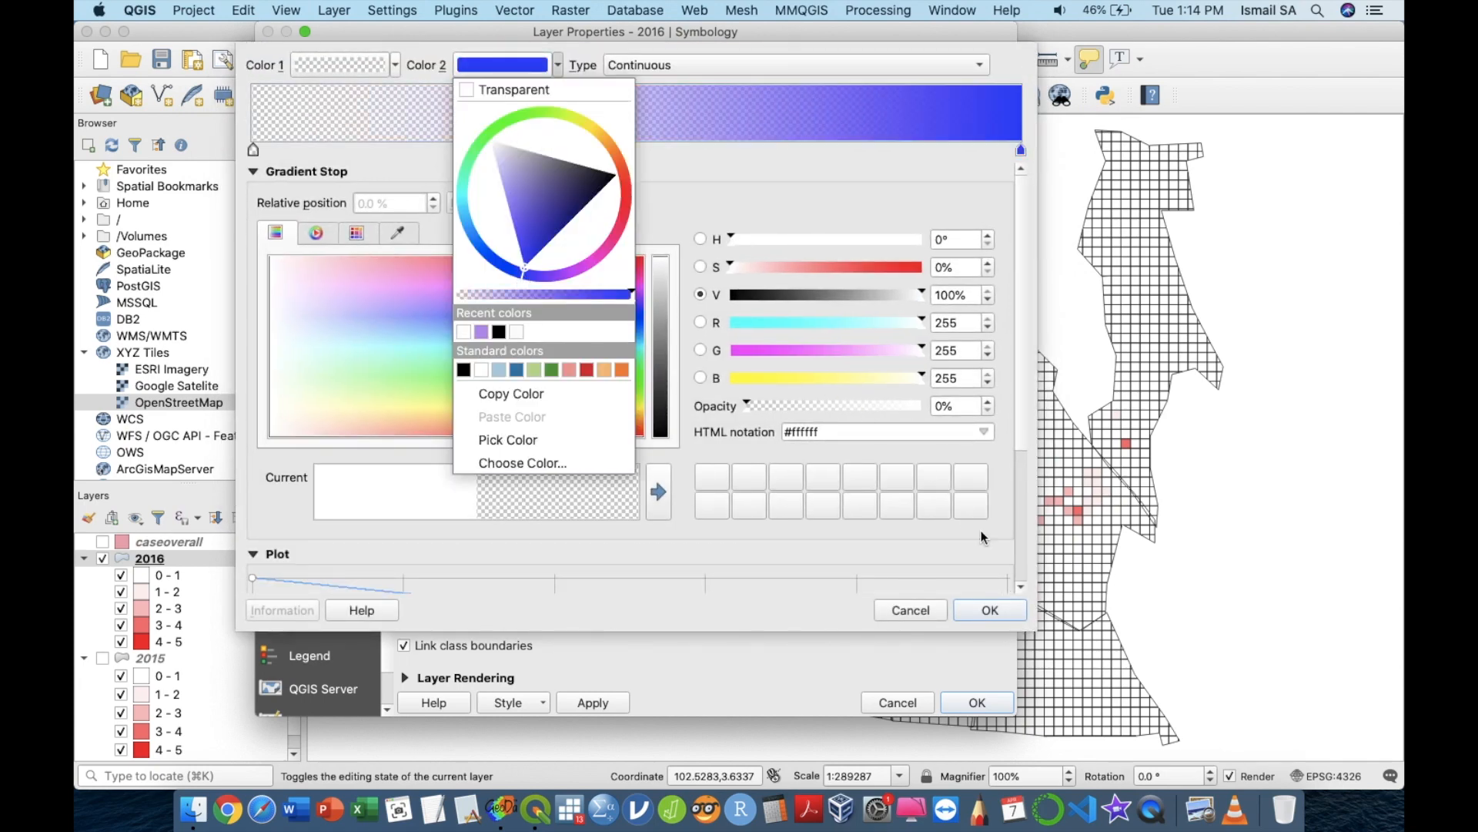
{"action": "left_click", "coordinate": [991, 612]}
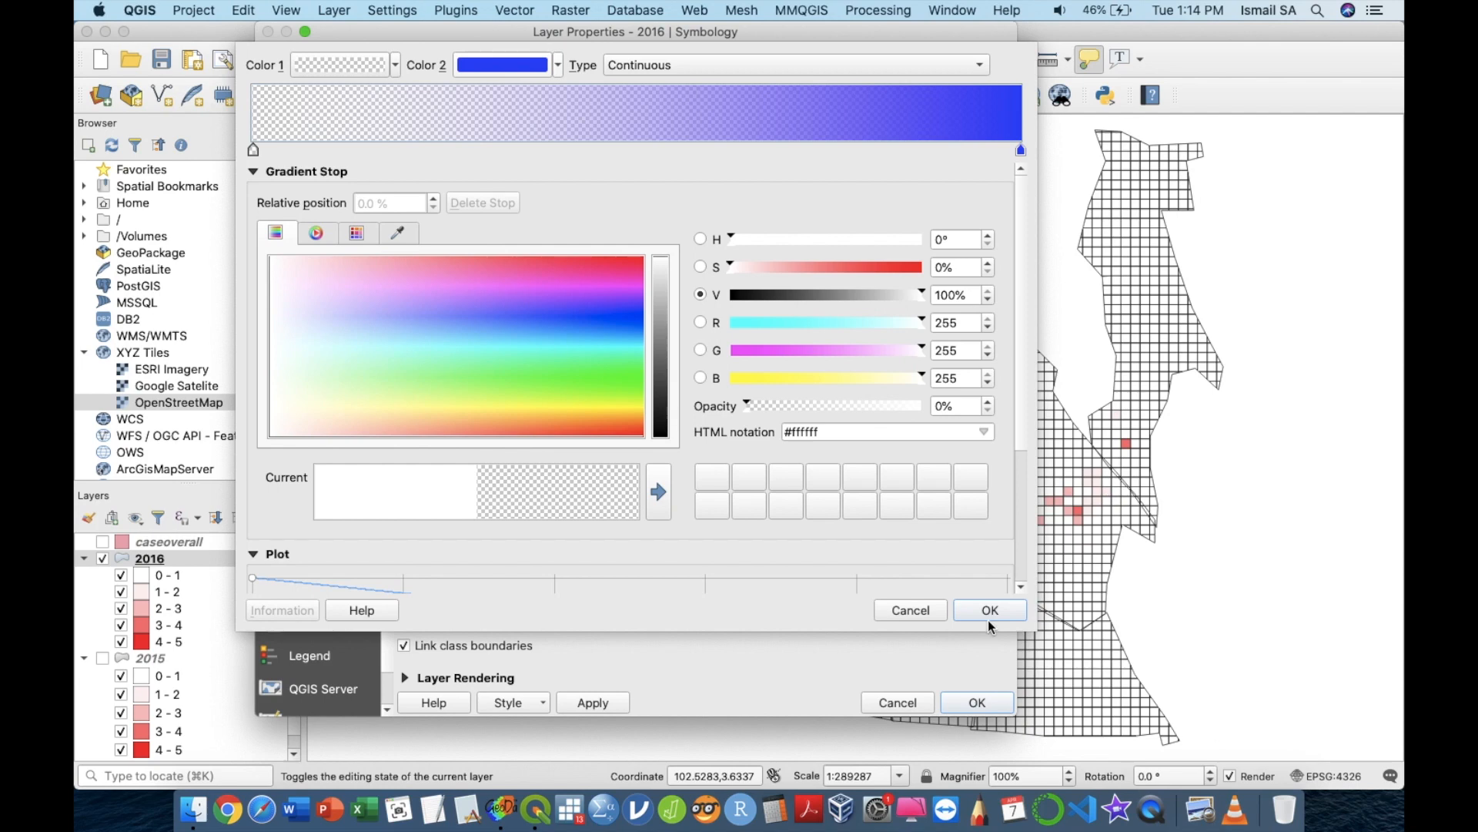
{"action": "left_click", "coordinate": [987, 617]}
{"action": "left_click", "coordinate": [980, 701]}
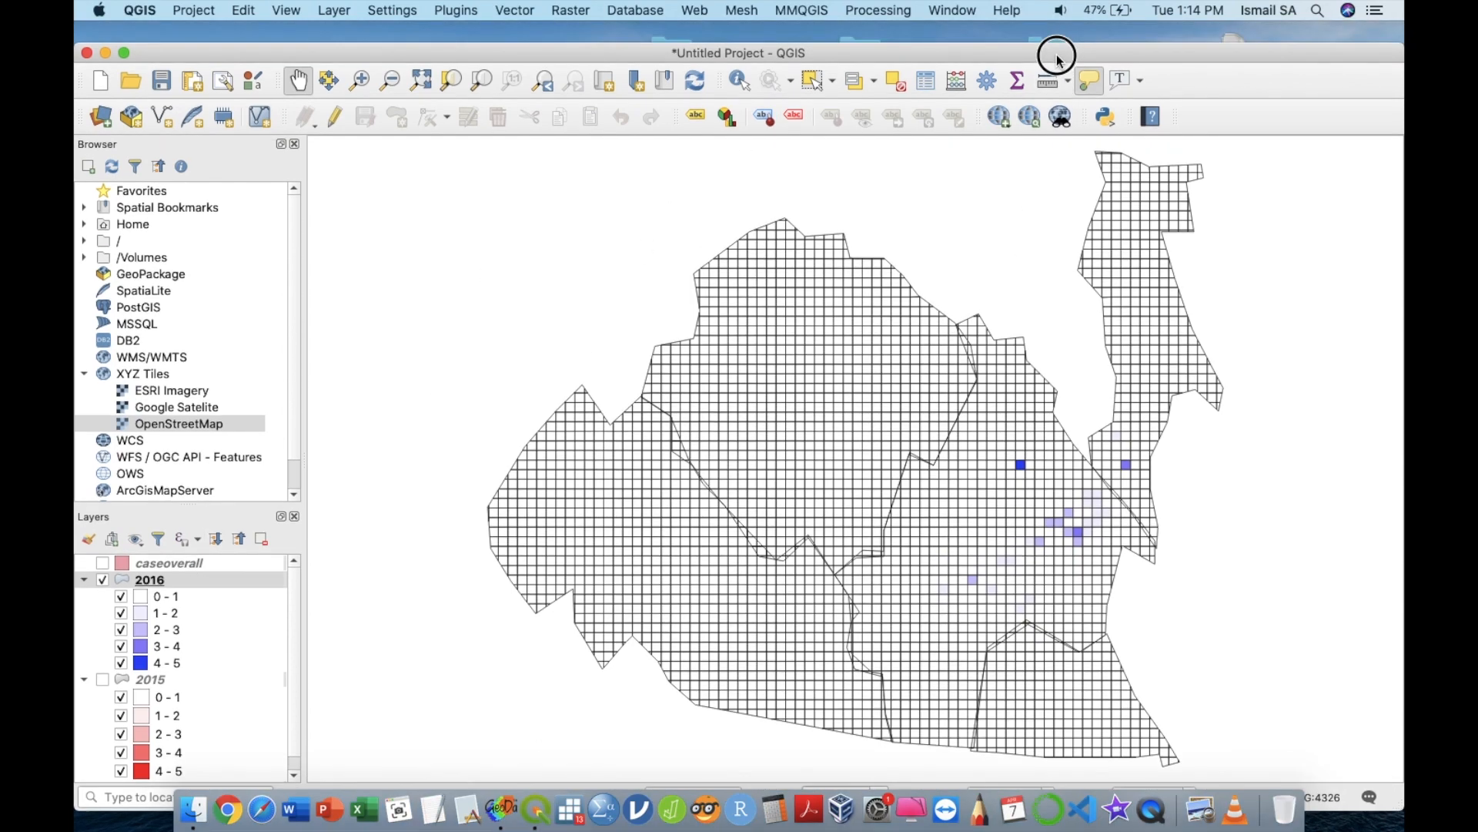
{"action": "left_click_drag", "start_coordinate": [1051, 31], "coordinate": [1056, 51]}
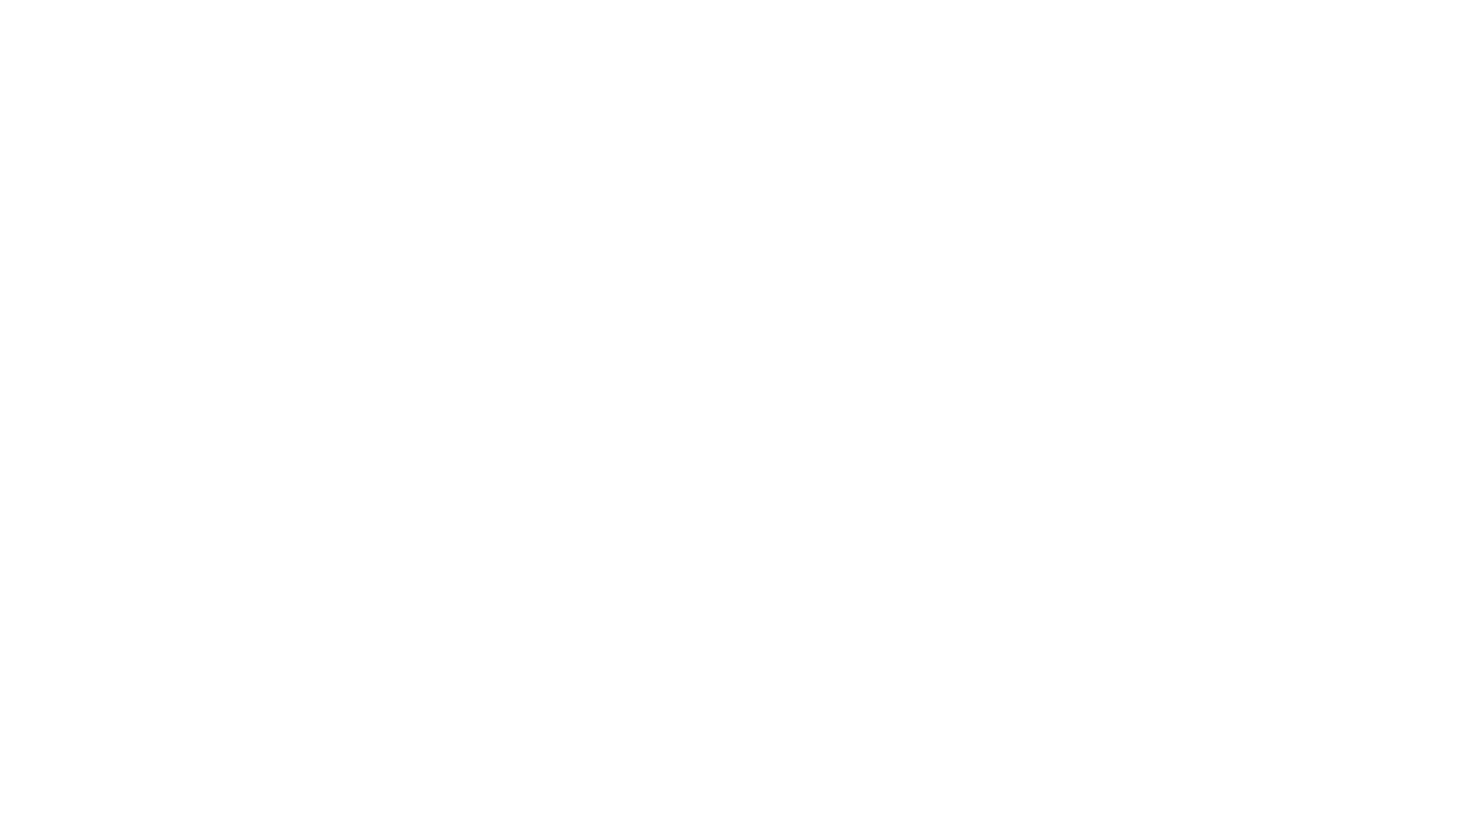
- Switch the caseoverall layer's symbology to Graduated with allcase as the value field
{"action": "scroll", "coordinate": [164, 652], "scroll_direction": "up", "scroll_amount": 2}
{"action": "scroll", "coordinate": [164, 652], "scroll_direction": "up", "scroll_amount": 15}
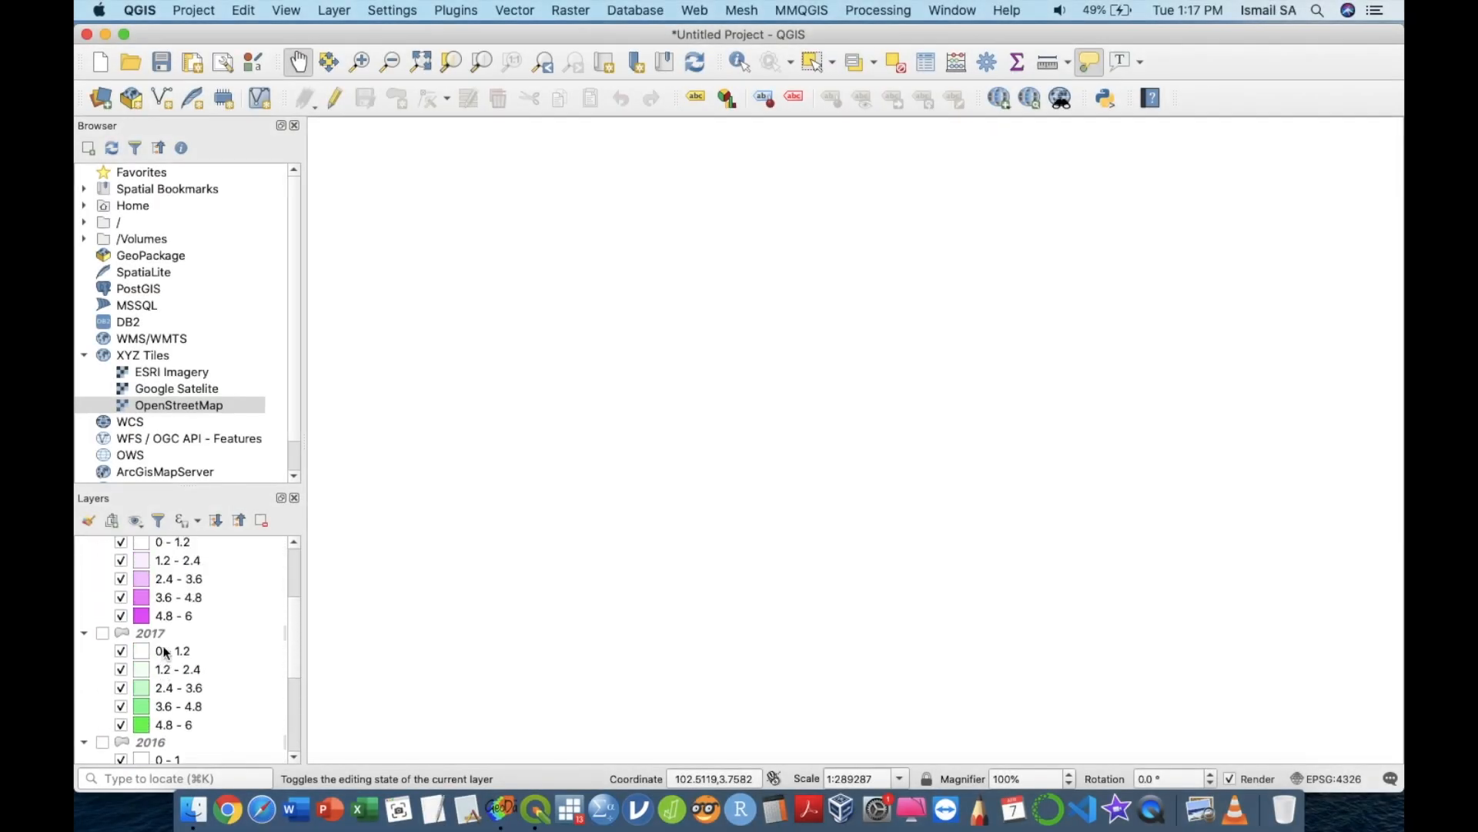
{"action": "scroll", "coordinate": [164, 652], "scroll_direction": "up", "scroll_amount": 1}
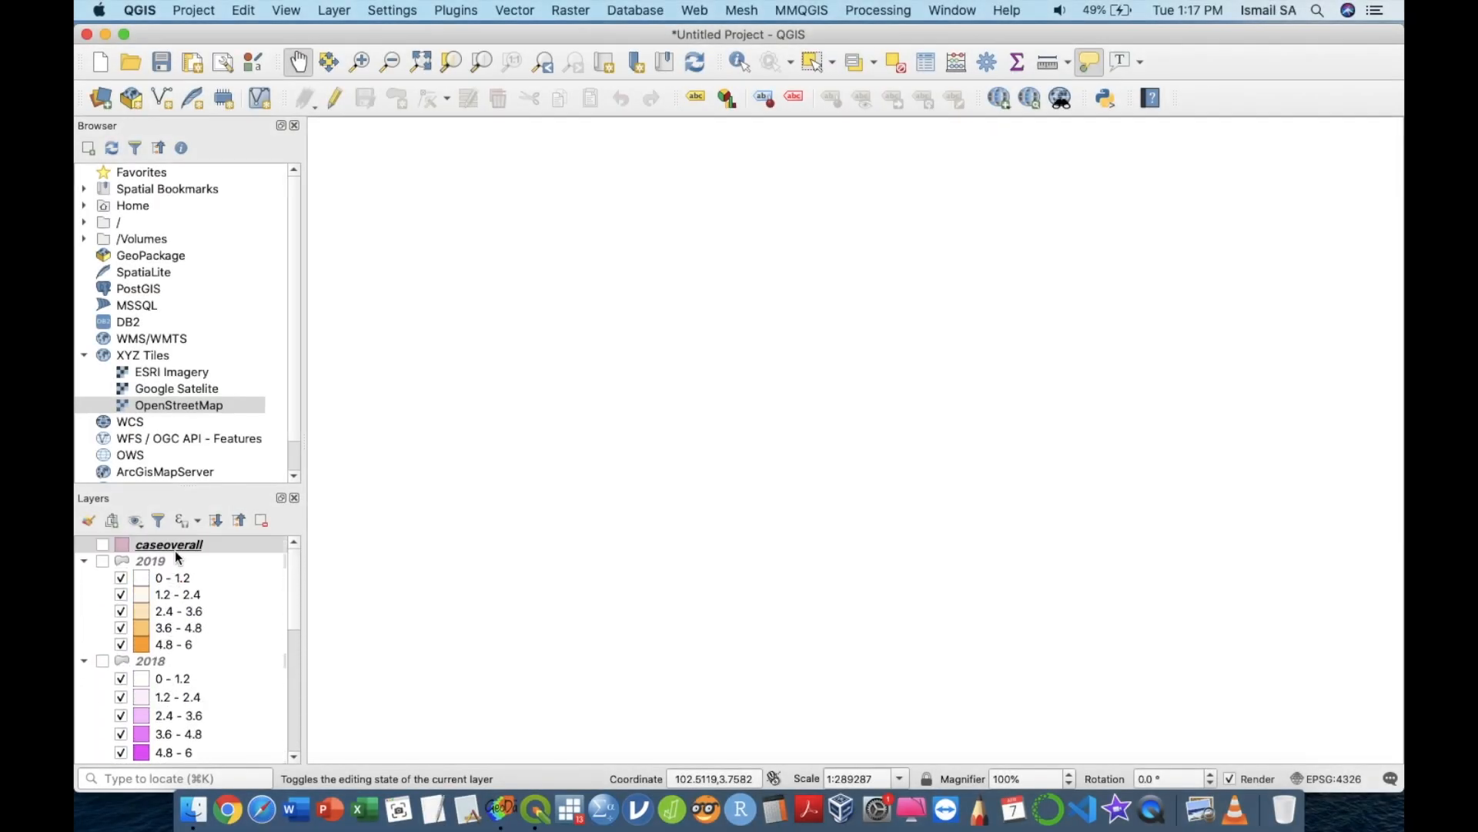
{"action": "right_click", "coordinate": [176, 551]}
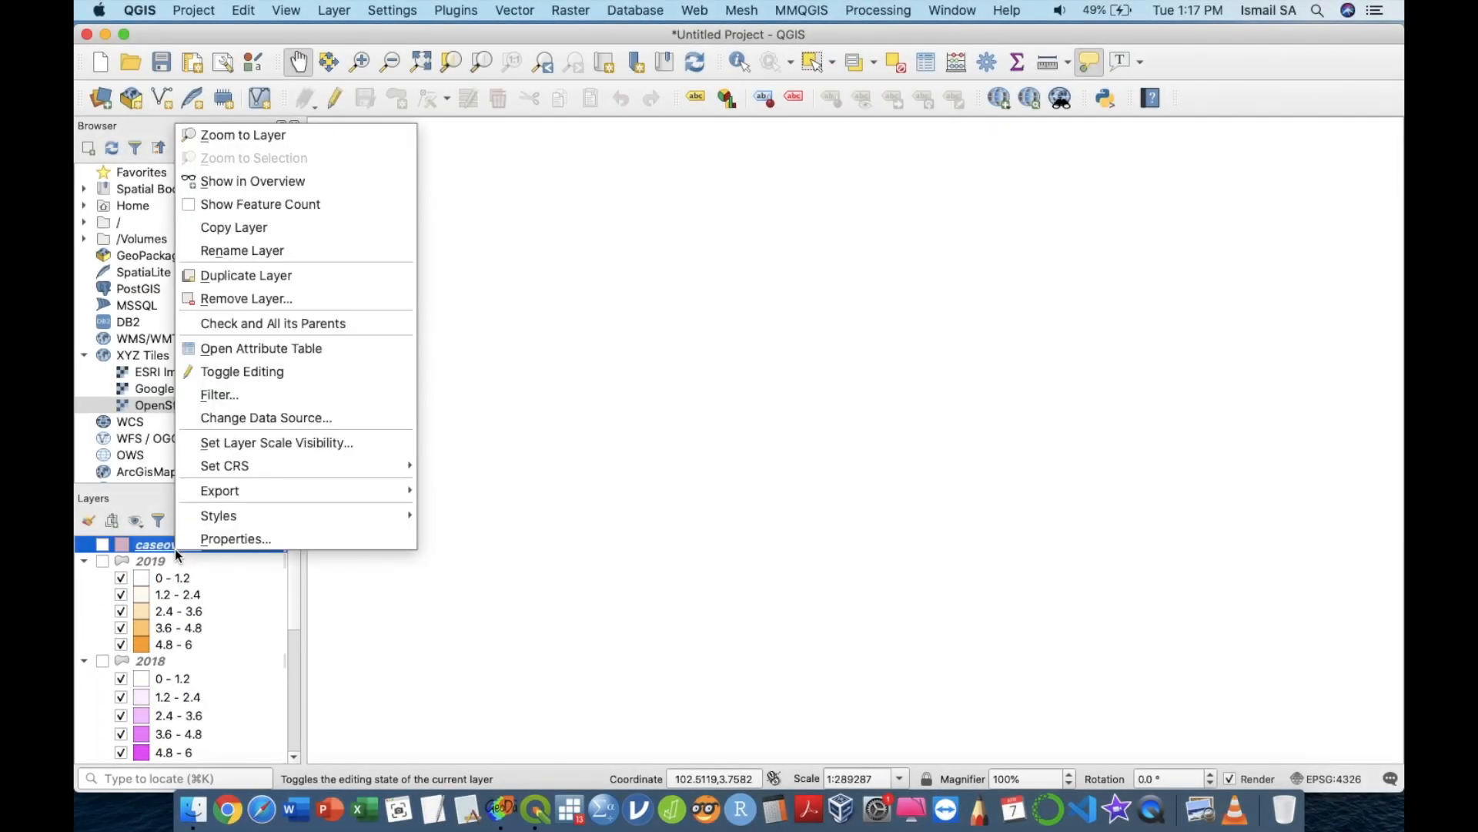
{"action": "left_click", "coordinate": [217, 547]}
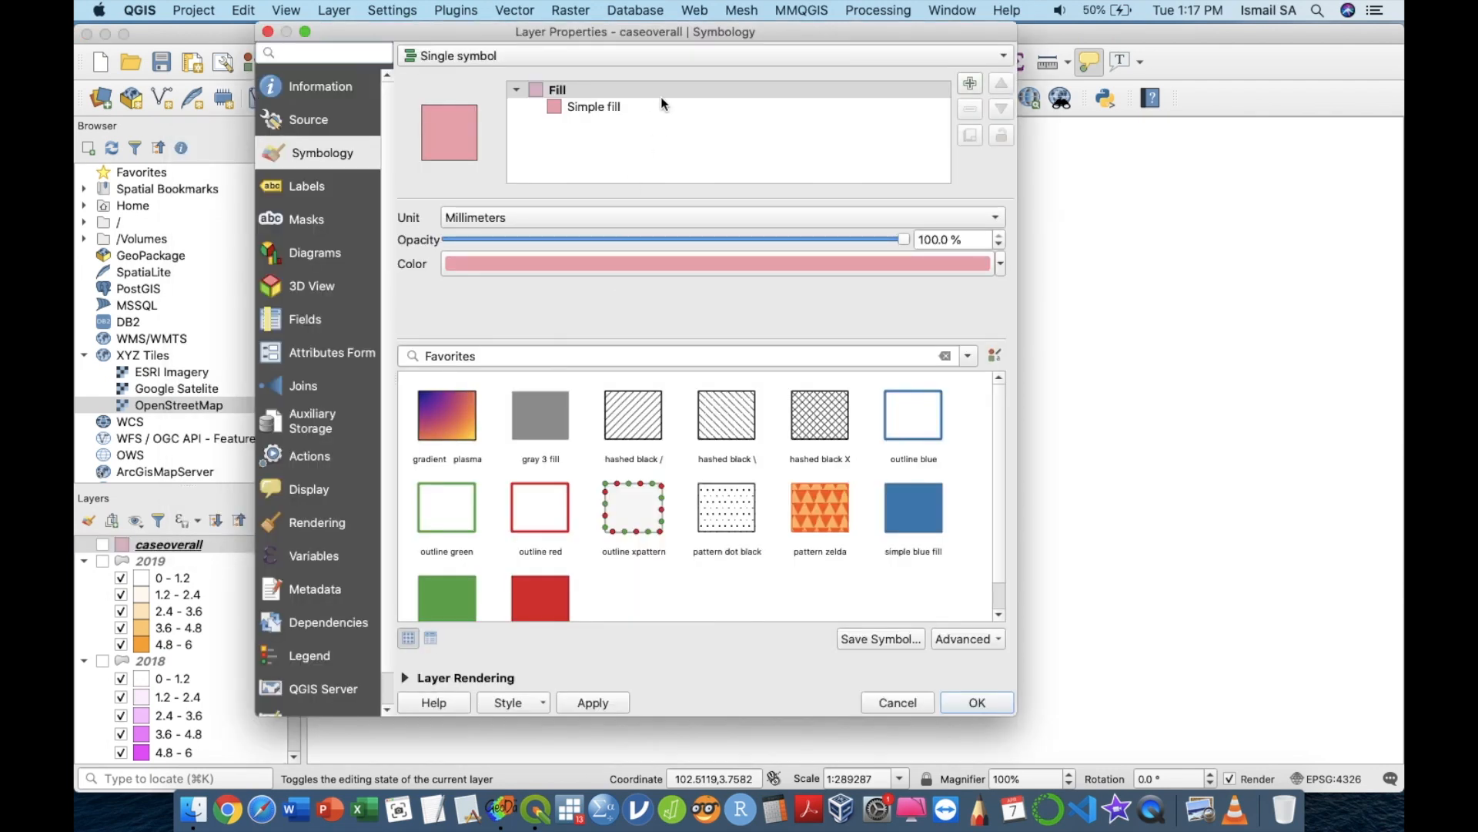
{"action": "left_click", "coordinate": [658, 54]}
{"action": "left_click", "coordinate": [591, 99]}
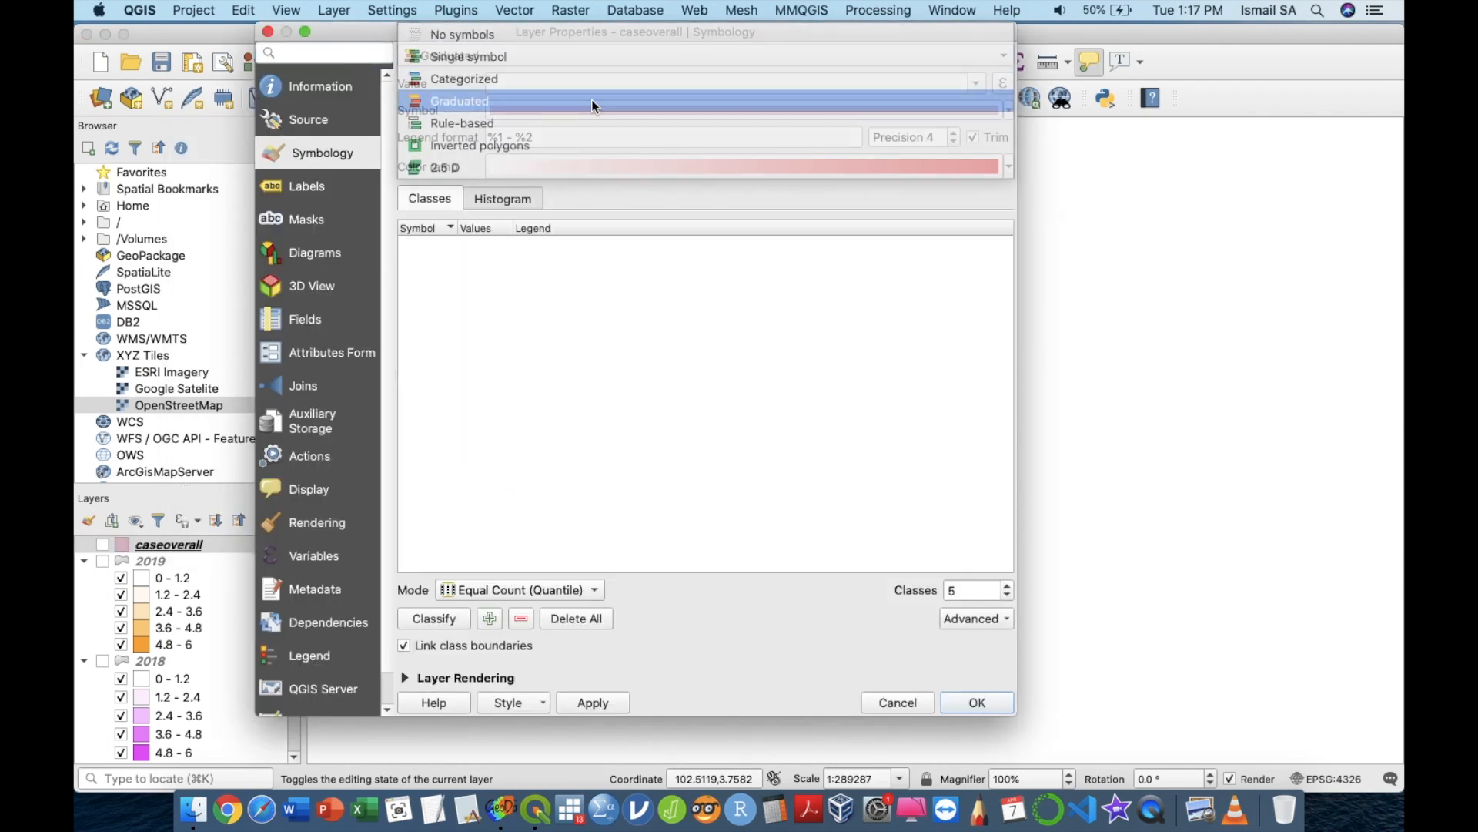
{"action": "left_click", "coordinate": [977, 83]}
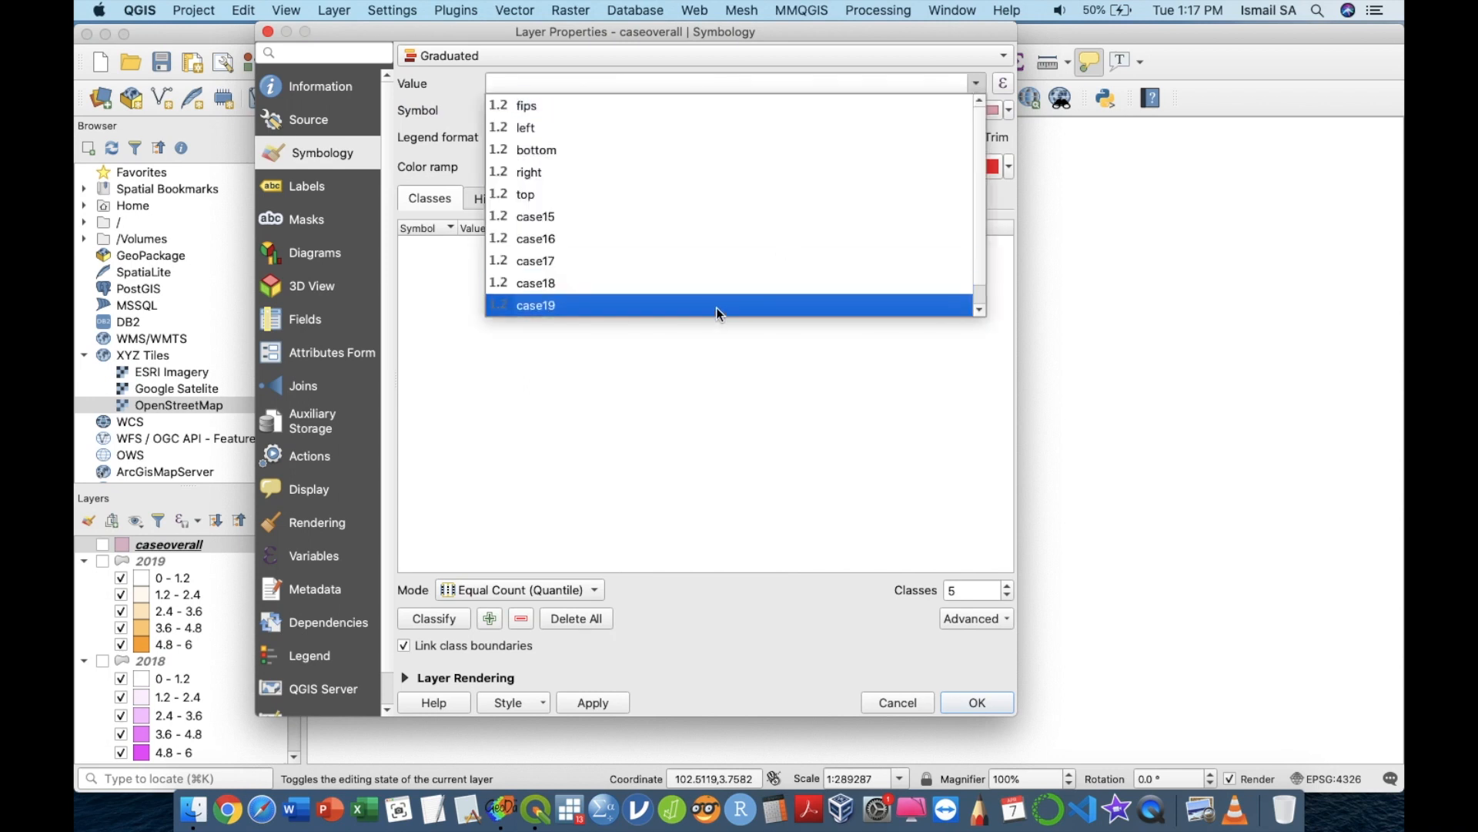
{"action": "scroll", "coordinate": [739, 241], "scroll_direction": "down", "scroll_amount": 1}
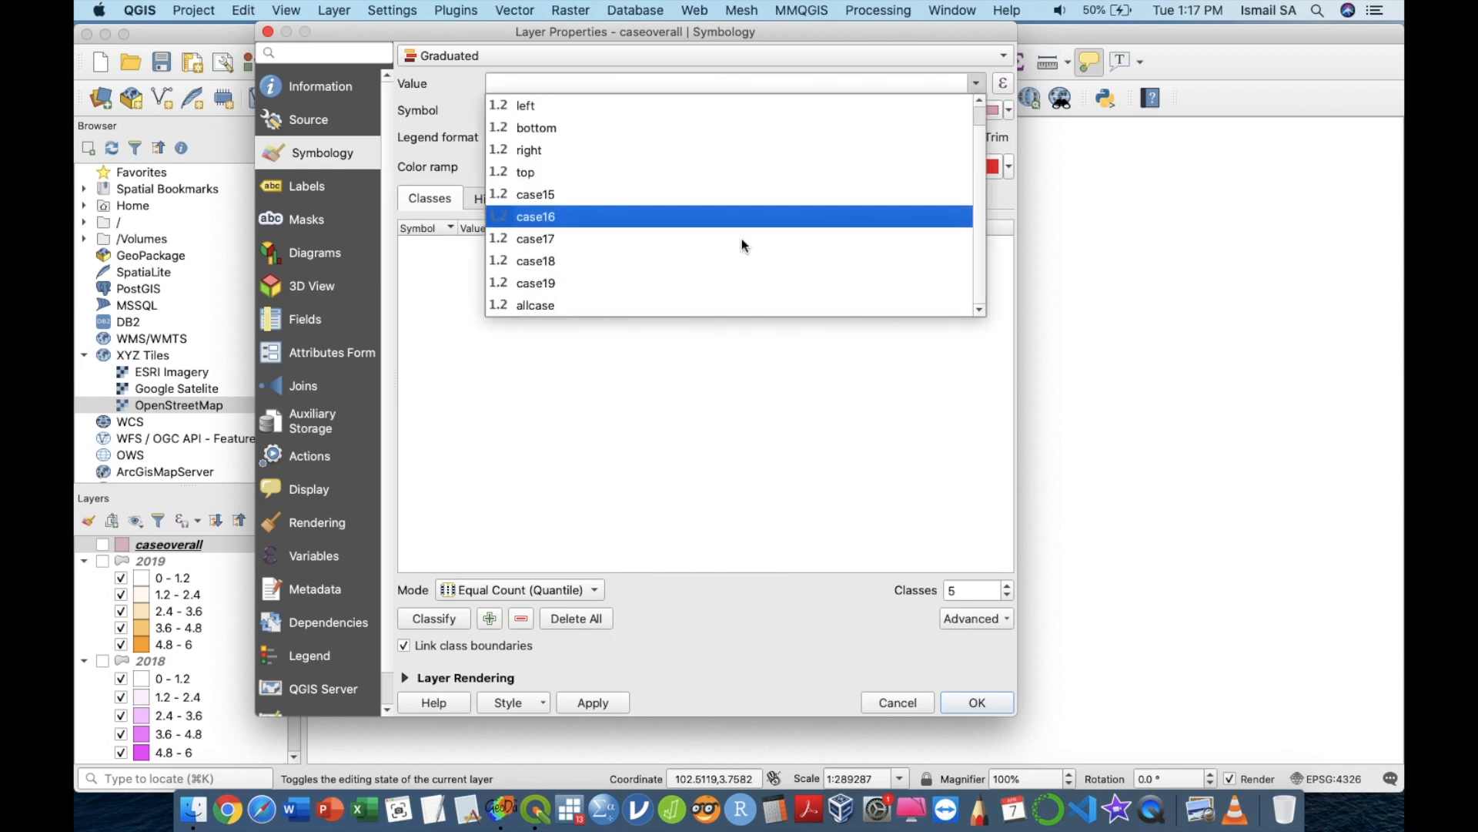
{"action": "left_click", "coordinate": [709, 303]}
- Edit the caseoverall layer's color ramp so Color 1 is transparent and Color 2 is blue
{"action": "left_click", "coordinate": [1008, 166]}
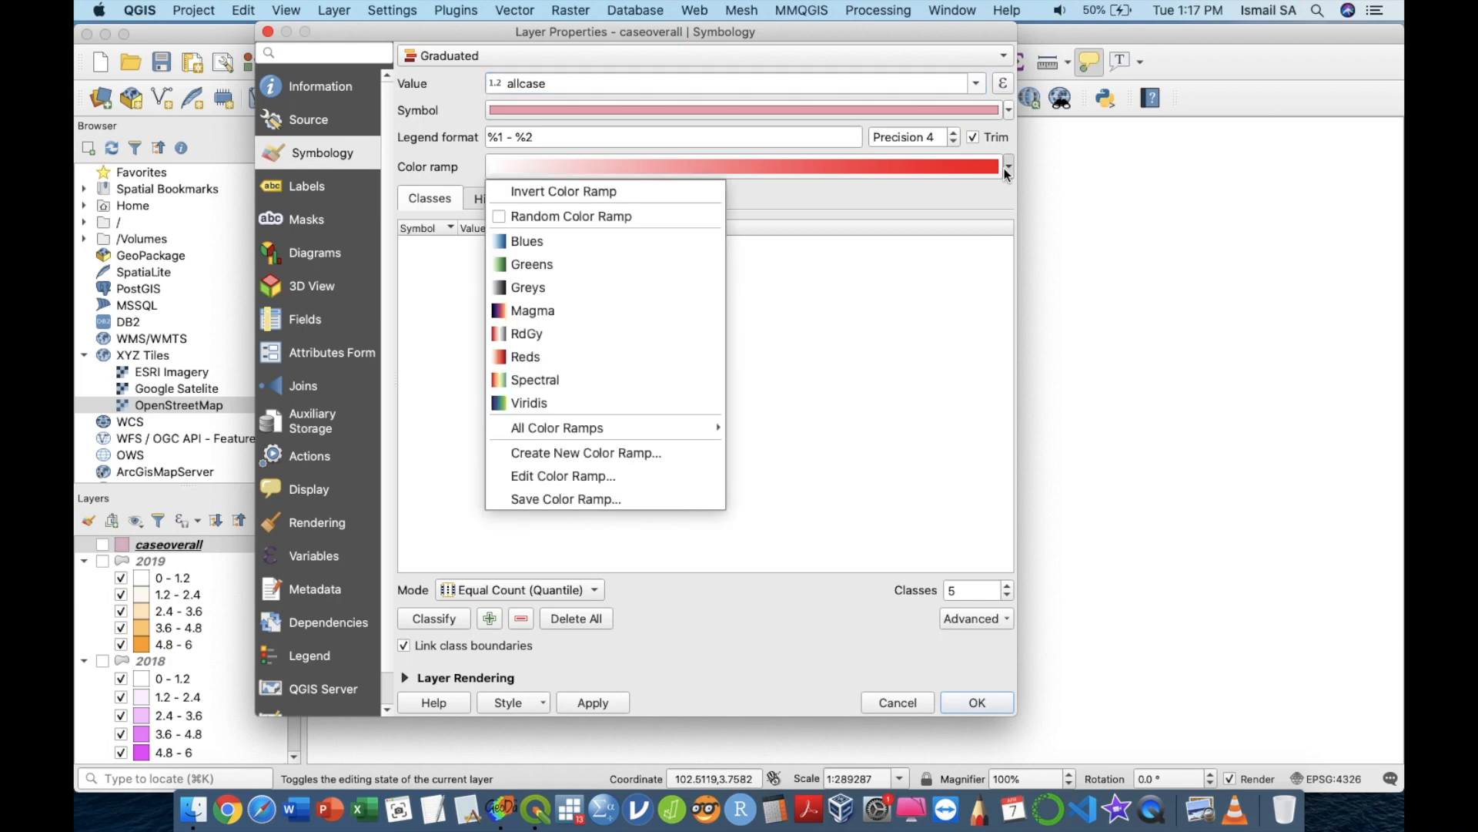
{"action": "left_click", "coordinate": [619, 476]}
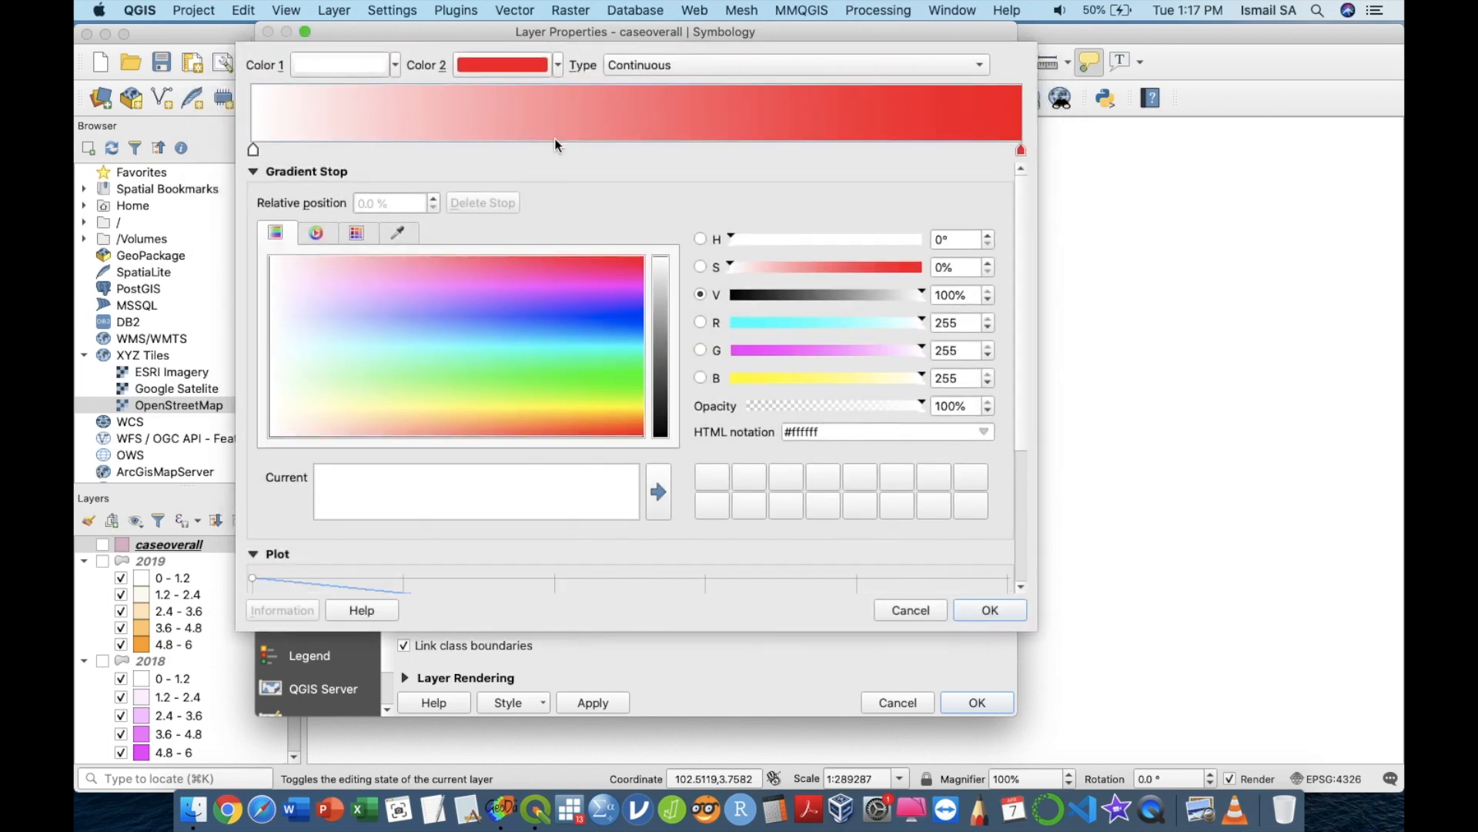
{"action": "left_click", "coordinate": [559, 67]}
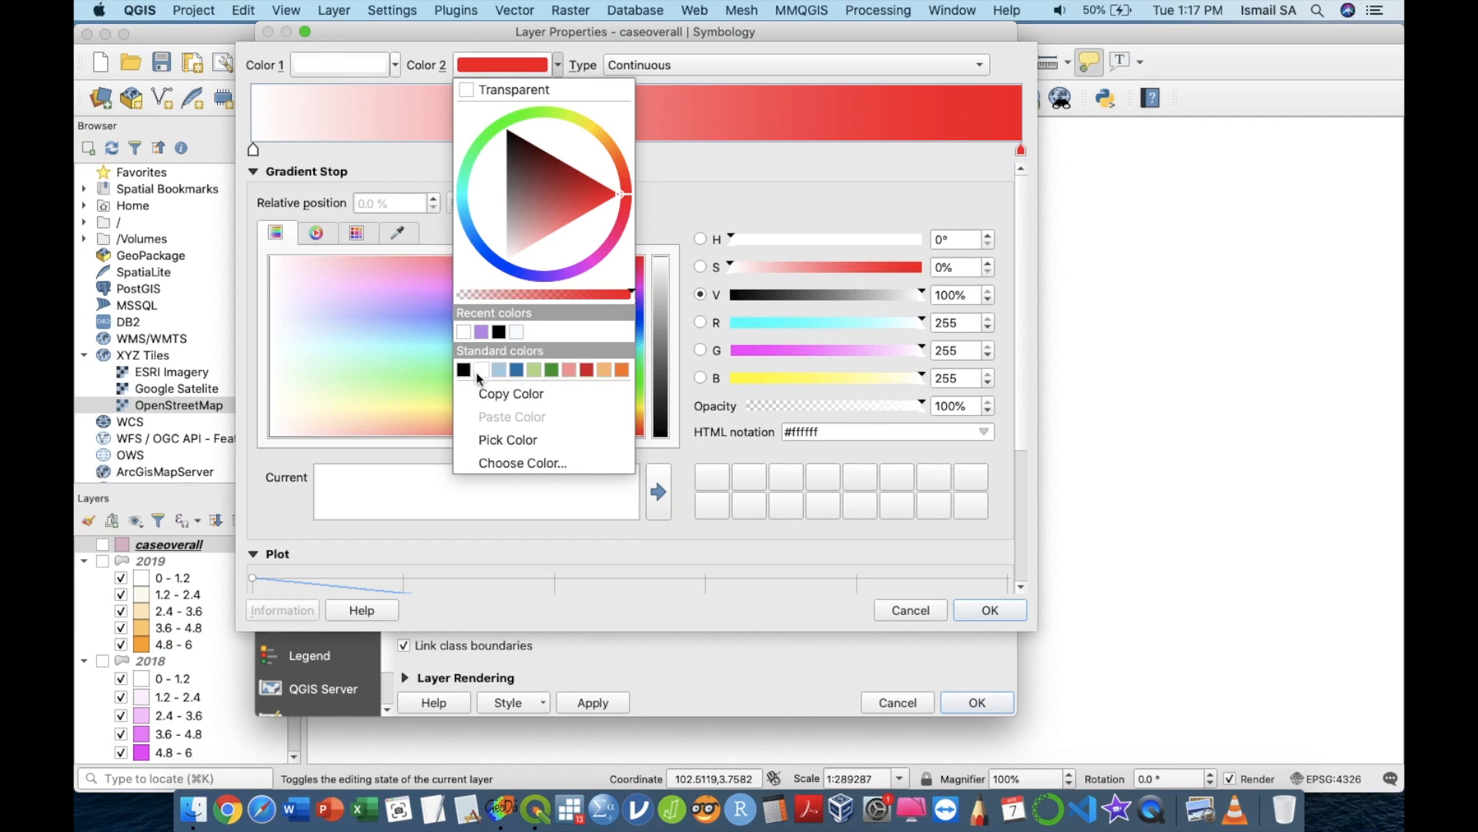
{"action": "left_click", "coordinate": [516, 371]}
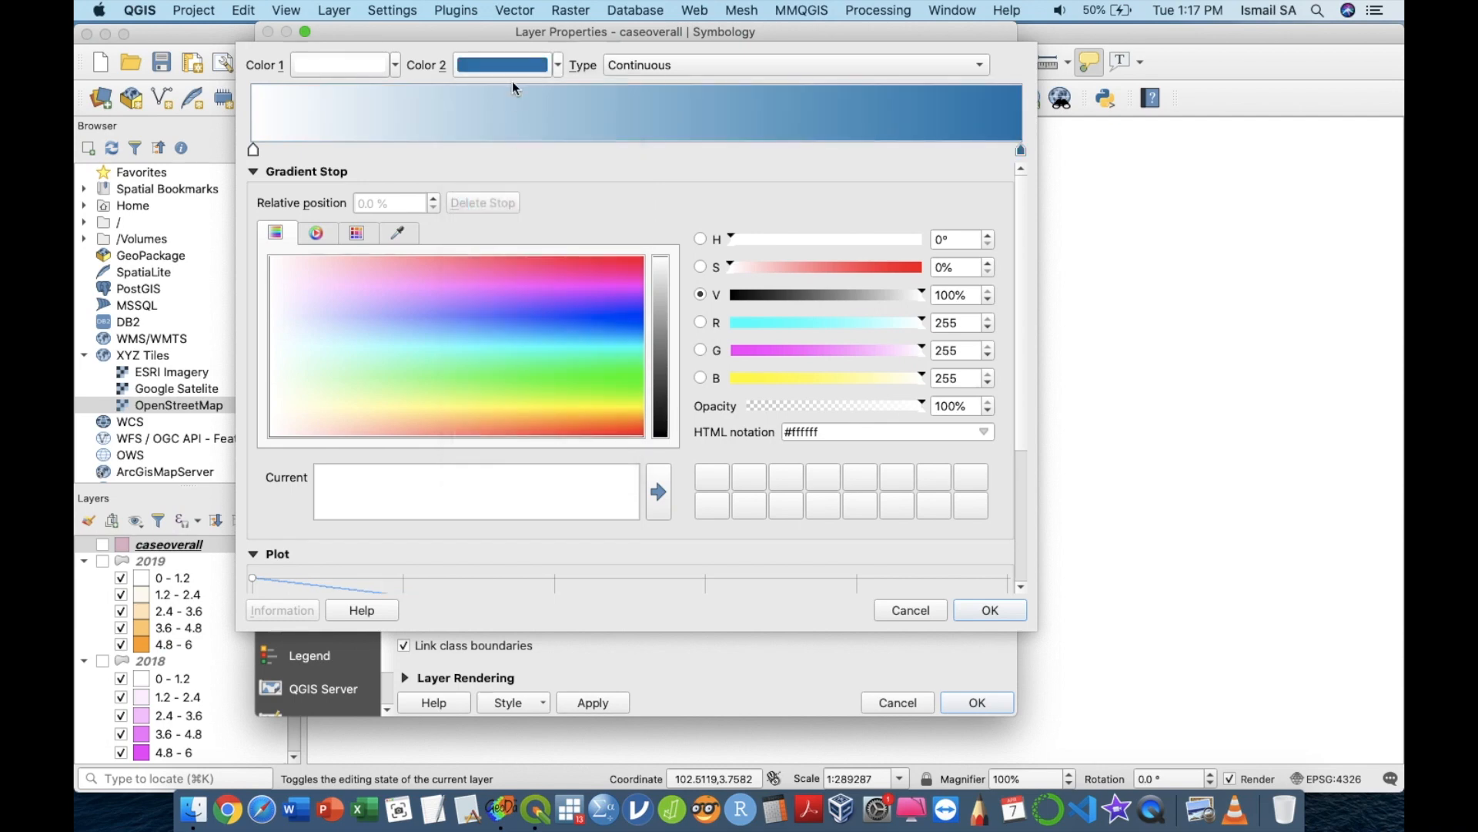
{"action": "left_click", "coordinate": [399, 65]}
{"action": "left_click", "coordinate": [350, 89]}
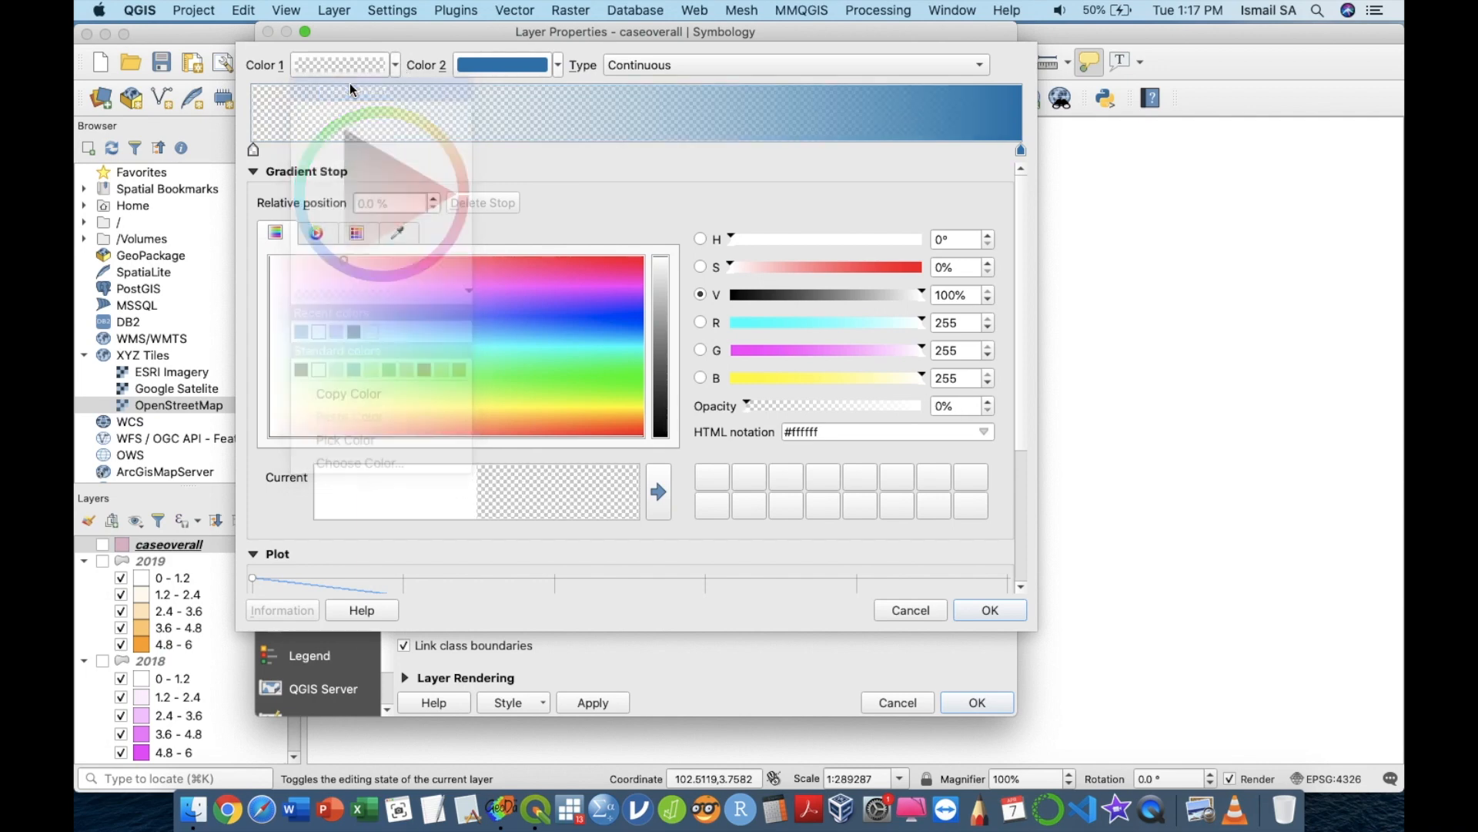
{"action": "left_click", "coordinate": [987, 615]}
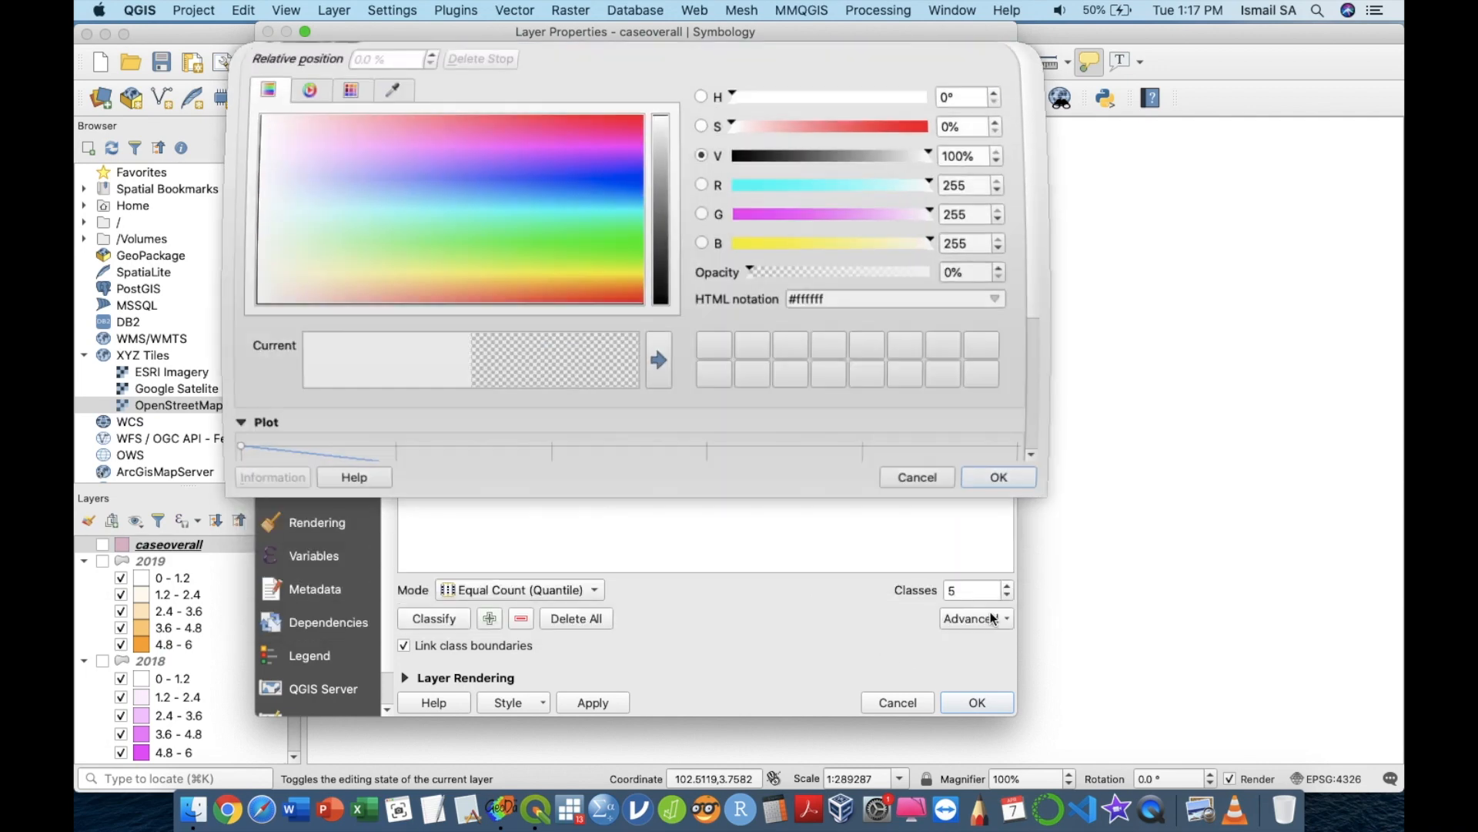
- Classify the caseoverall layer into 4 classes using the Equal Interval mode and accept the styling
{"action": "left_click", "coordinate": [548, 591]}
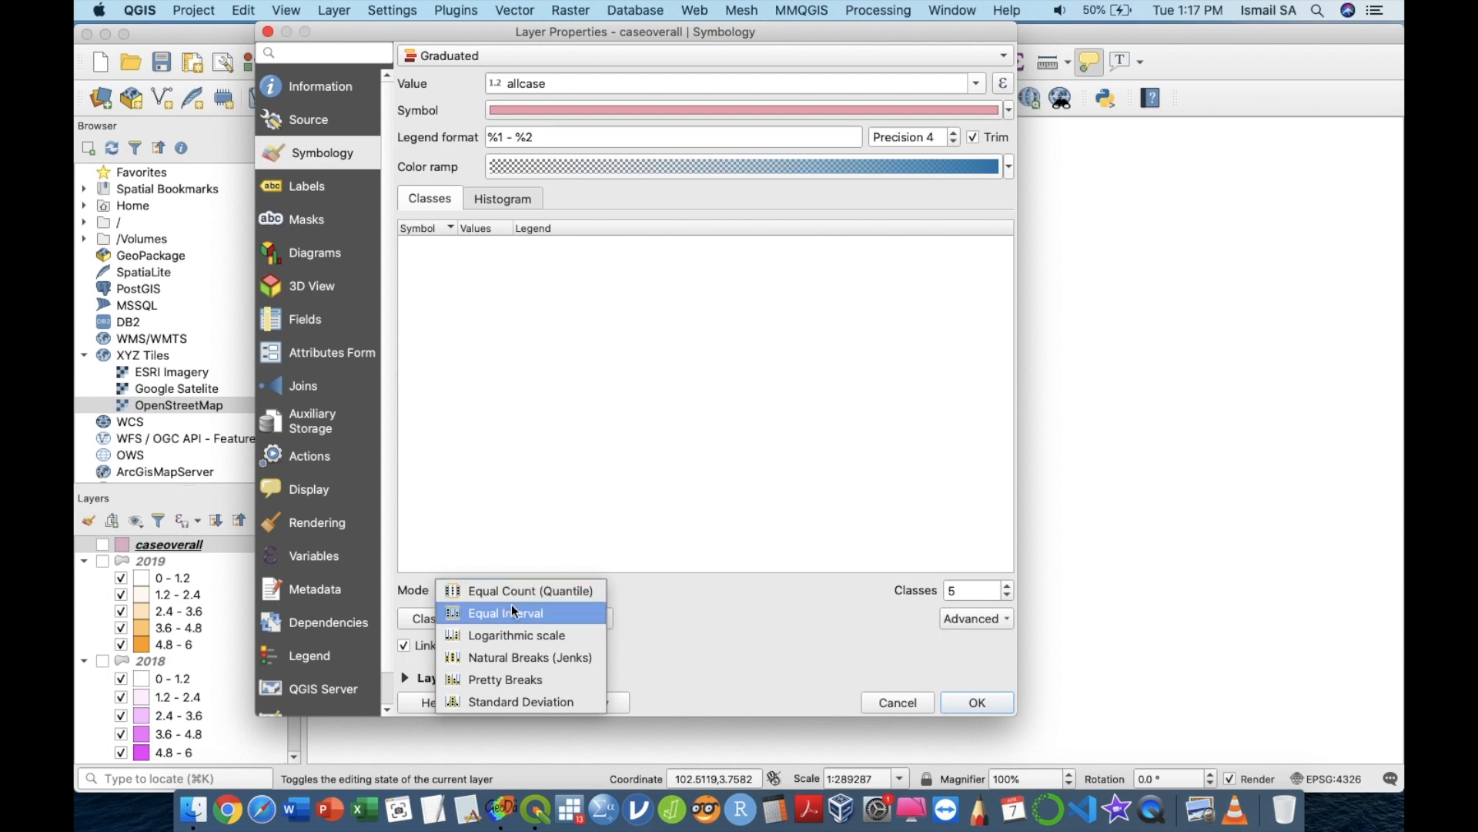
{"action": "left_click", "coordinate": [509, 611]}
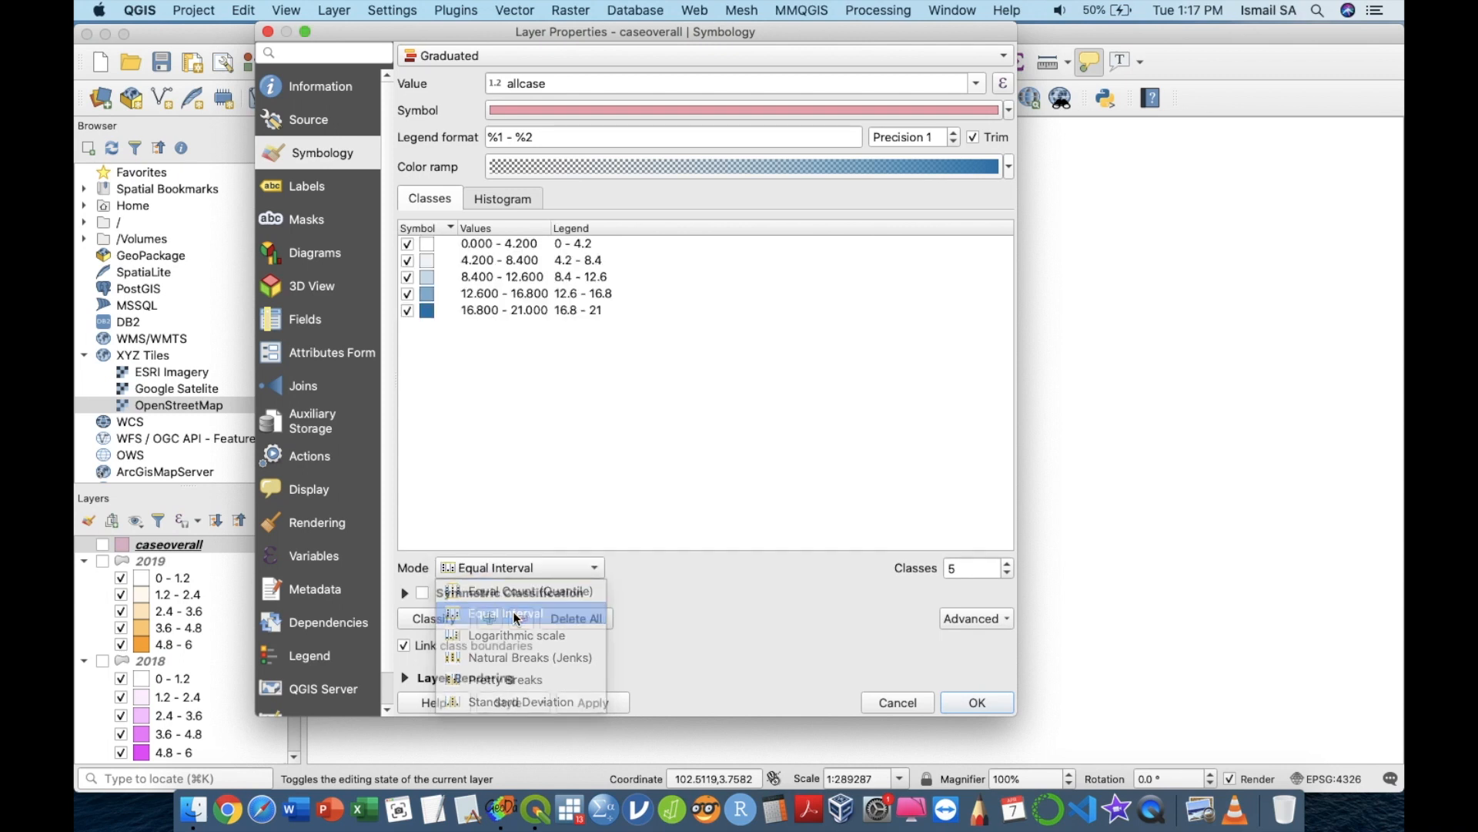
{"action": "left_click", "coordinate": [1008, 574]}
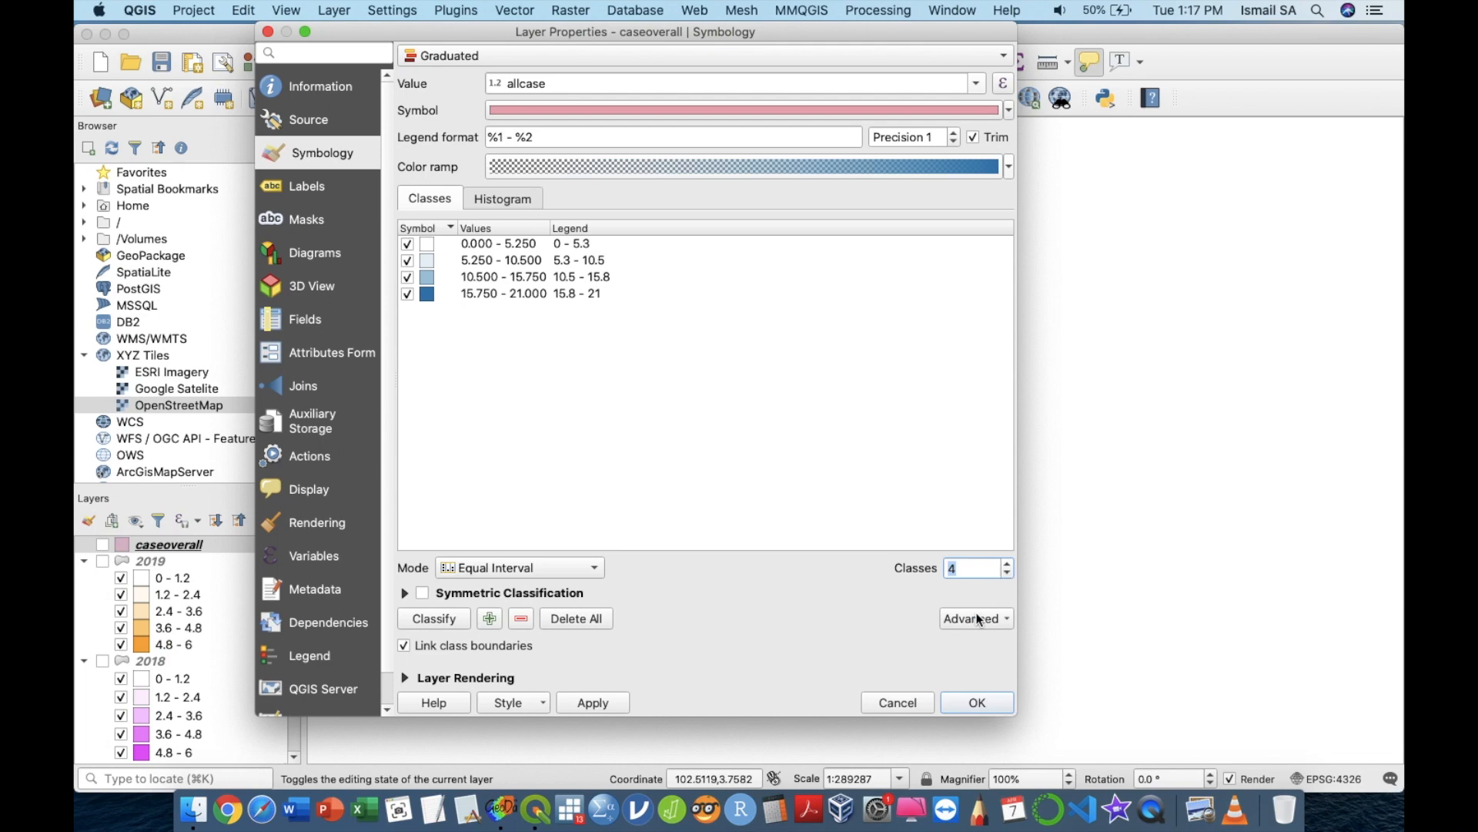
{"action": "left_click", "coordinate": [986, 704]}
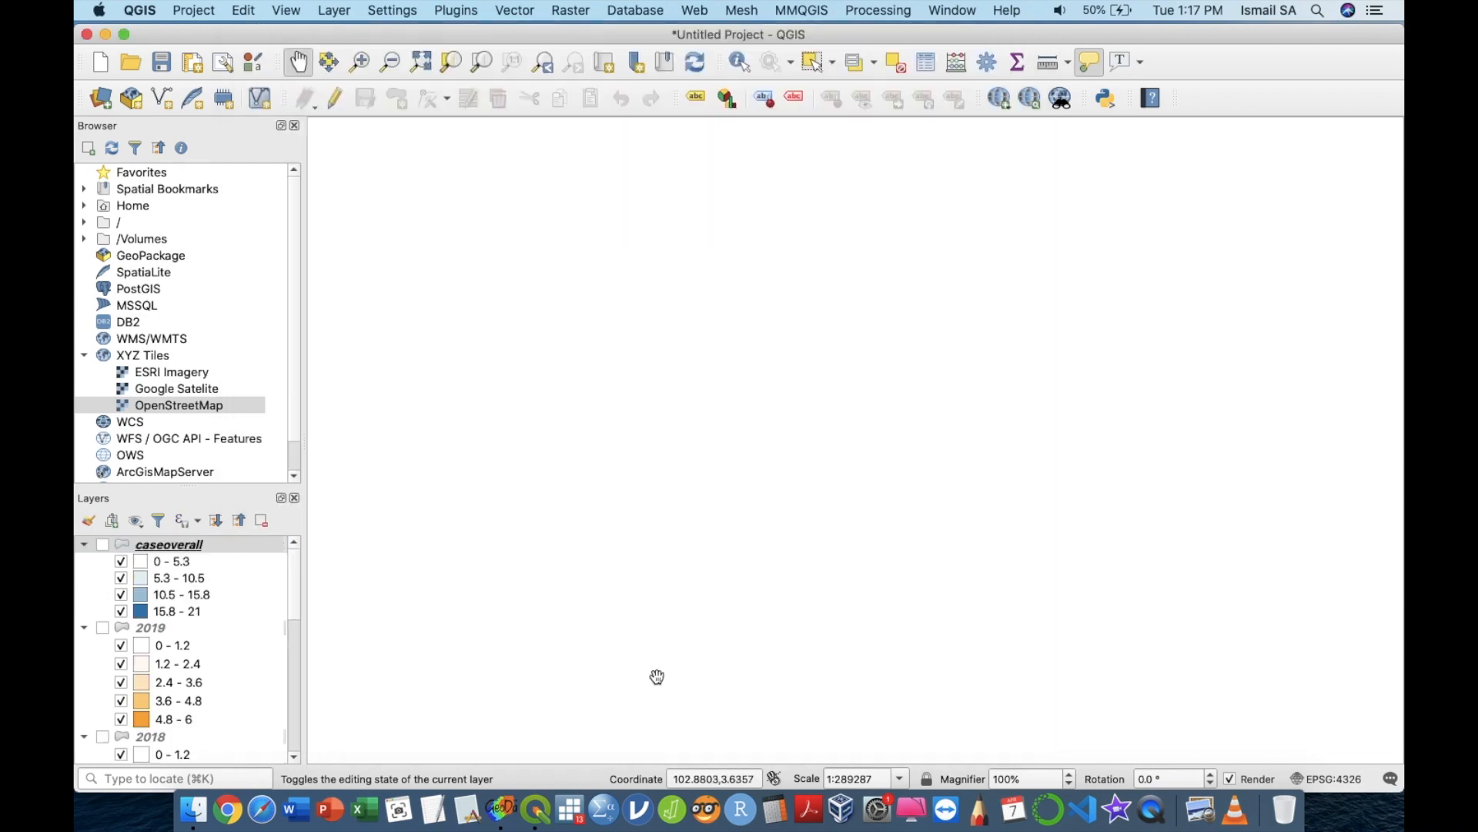
- Show the 2019, 2018, 2017, 2016 and 2015 layers together on the map with caseoverall hidden
{"action": "left_click", "coordinate": [103, 545]}
{"action": "left_click", "coordinate": [103, 544]}
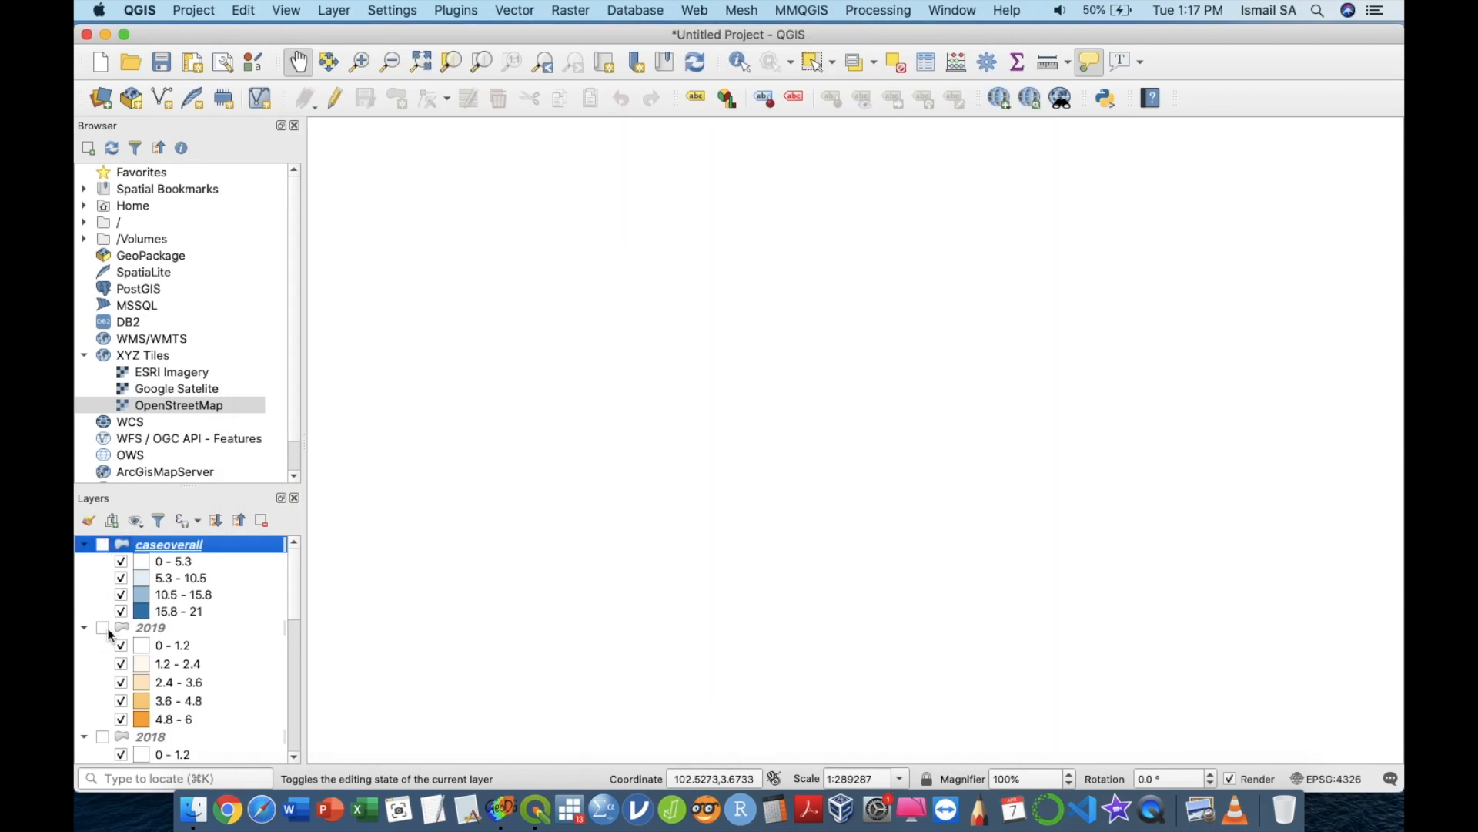
{"action": "left_click", "coordinate": [103, 629]}
{"action": "scroll", "coordinate": [103, 630], "scroll_direction": "down", "scroll_amount": 3}
{"action": "left_click", "coordinate": [102, 675]}
{"action": "scroll", "coordinate": [103, 664], "scroll_direction": "down", "scroll_amount": 3}
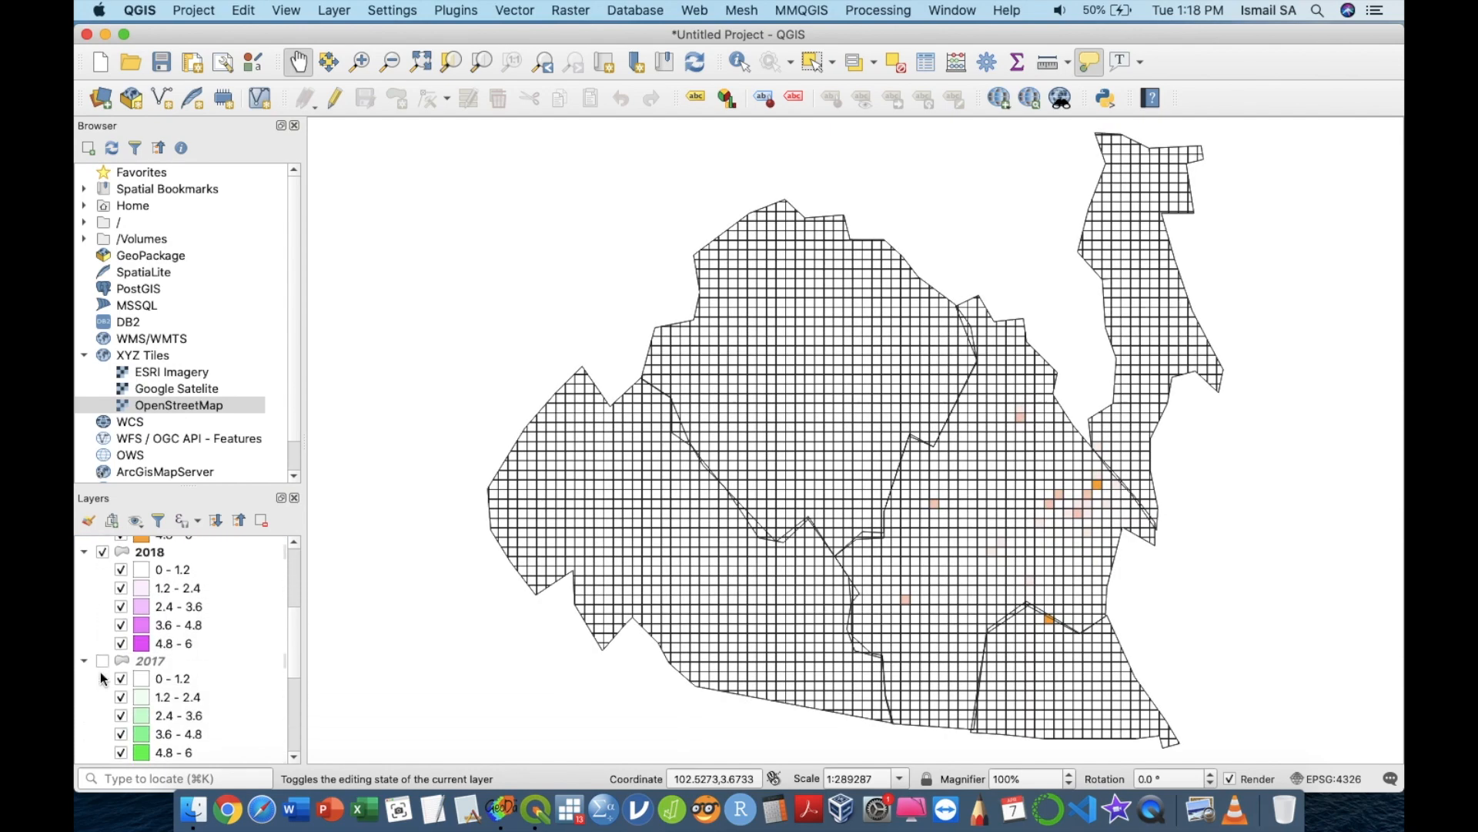
{"action": "left_click", "coordinate": [102, 661]}
{"action": "scroll", "coordinate": [103, 666], "scroll_direction": "down", "scroll_amount": 3}
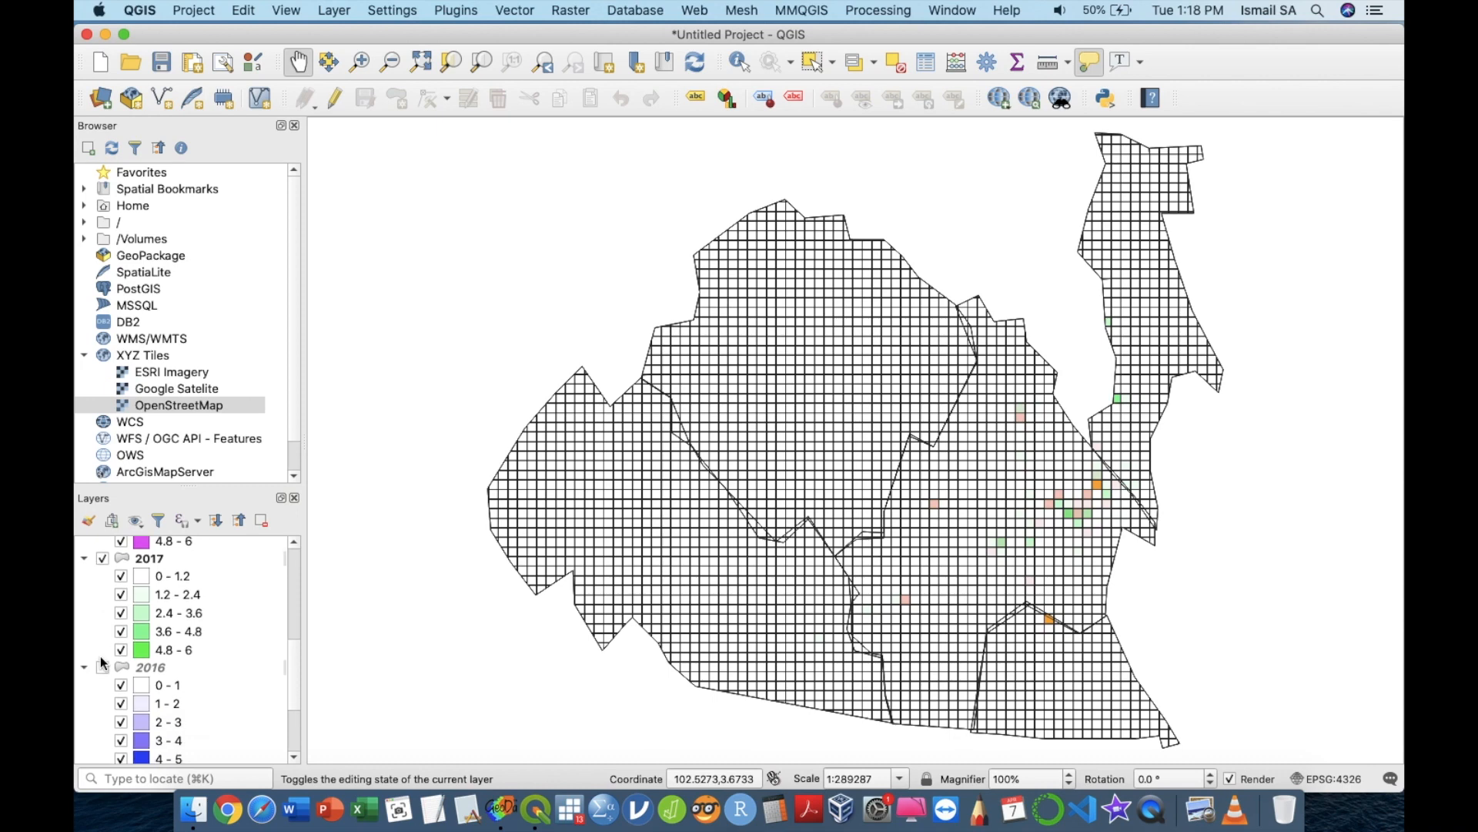
{"action": "left_click", "coordinate": [102, 669]}
{"action": "scroll", "coordinate": [103, 668], "scroll_direction": "down", "scroll_amount": 3}
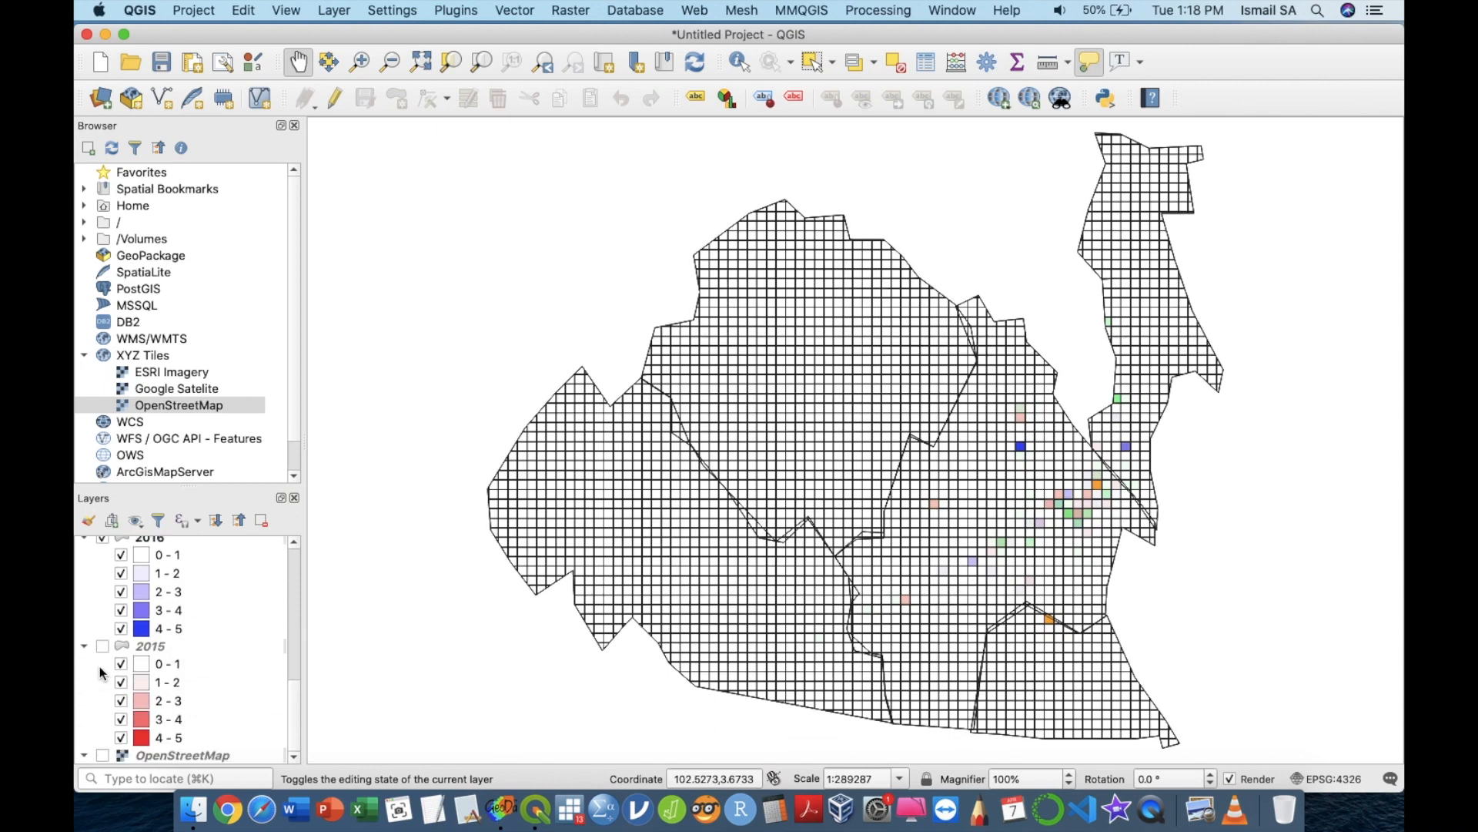
{"action": "left_click", "coordinate": [102, 648]}
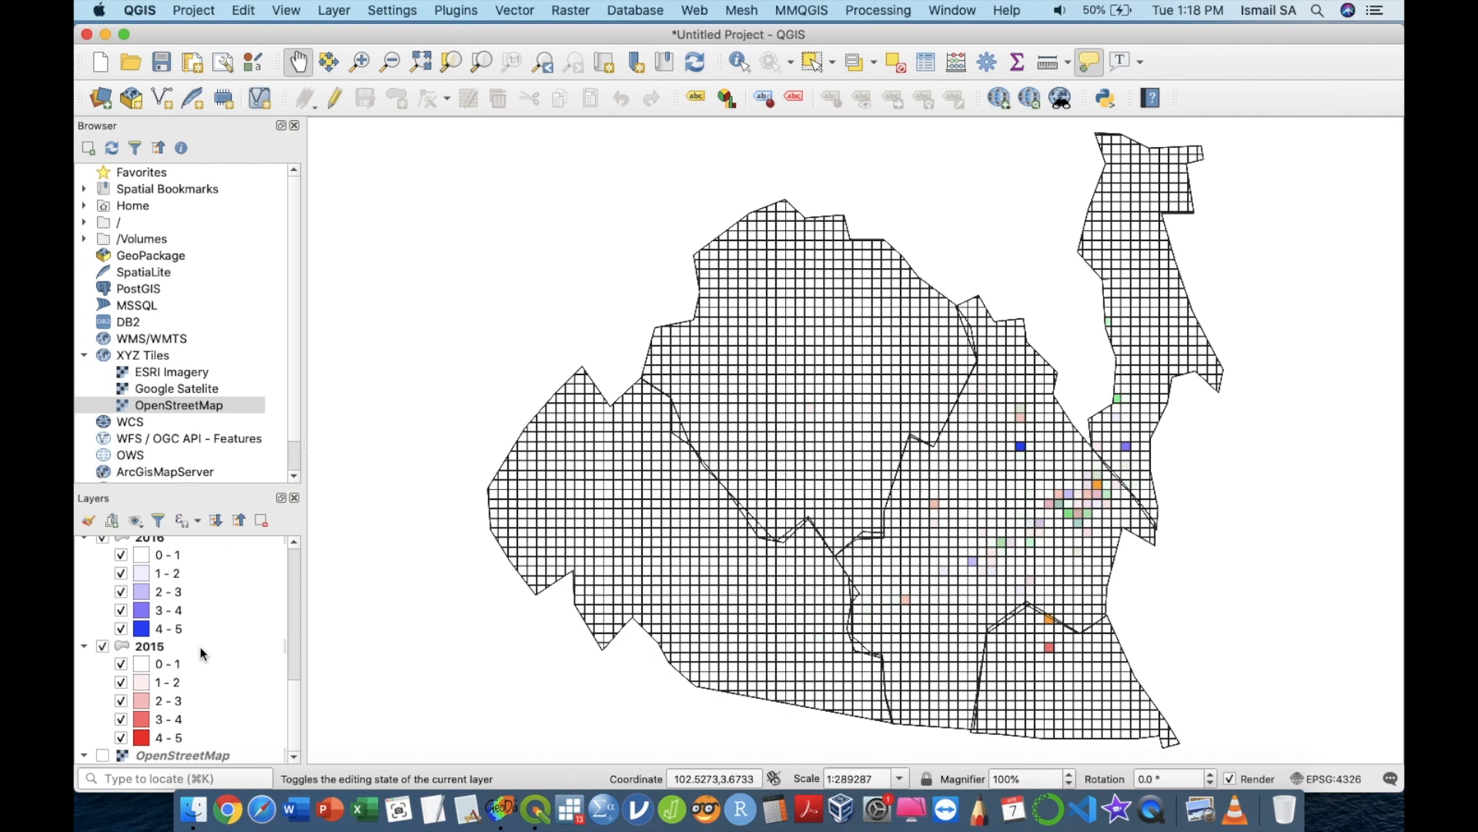
- Collapse the class legends of the 2019, 2018, 2017, 2016 and 2015 layers
{"action": "scroll", "coordinate": [201, 653], "scroll_direction": "up", "scroll_amount": 10}
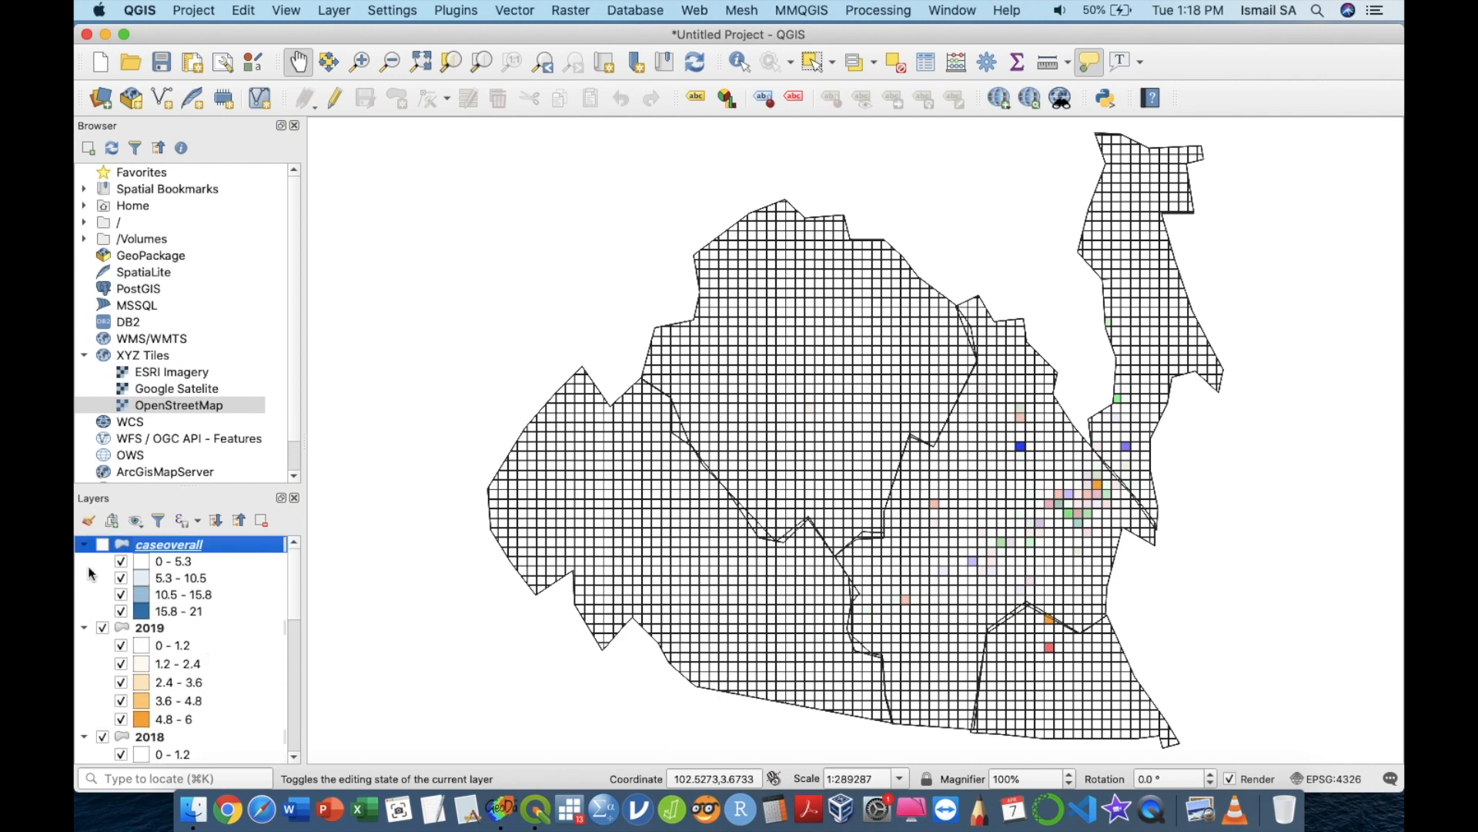
{"action": "left_click", "coordinate": [85, 628]}
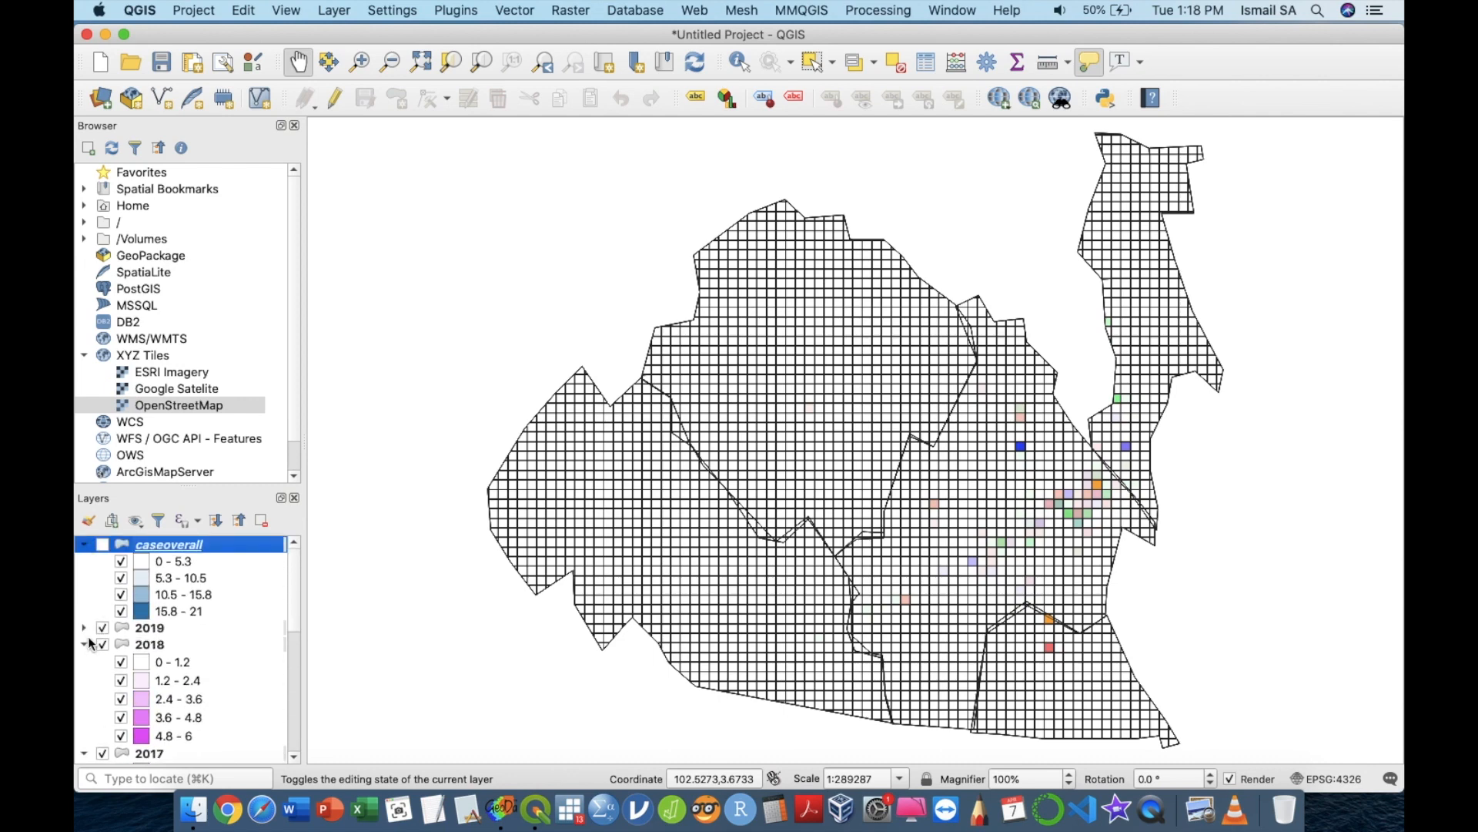
{"action": "left_click", "coordinate": [85, 645]}
{"action": "left_click", "coordinate": [85, 661]}
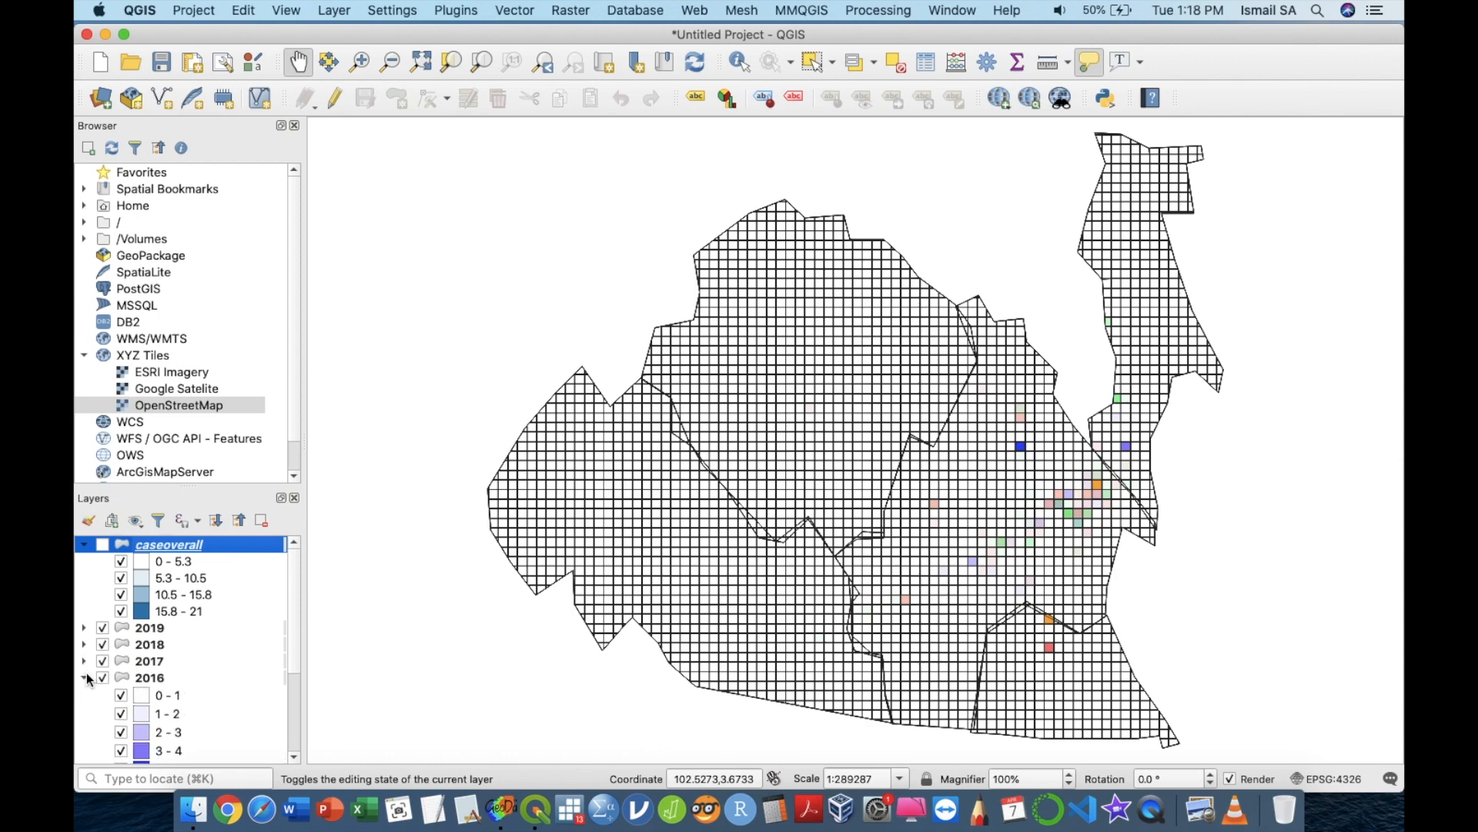
{"action": "left_click", "coordinate": [85, 677]}
{"action": "left_click", "coordinate": [85, 693]}
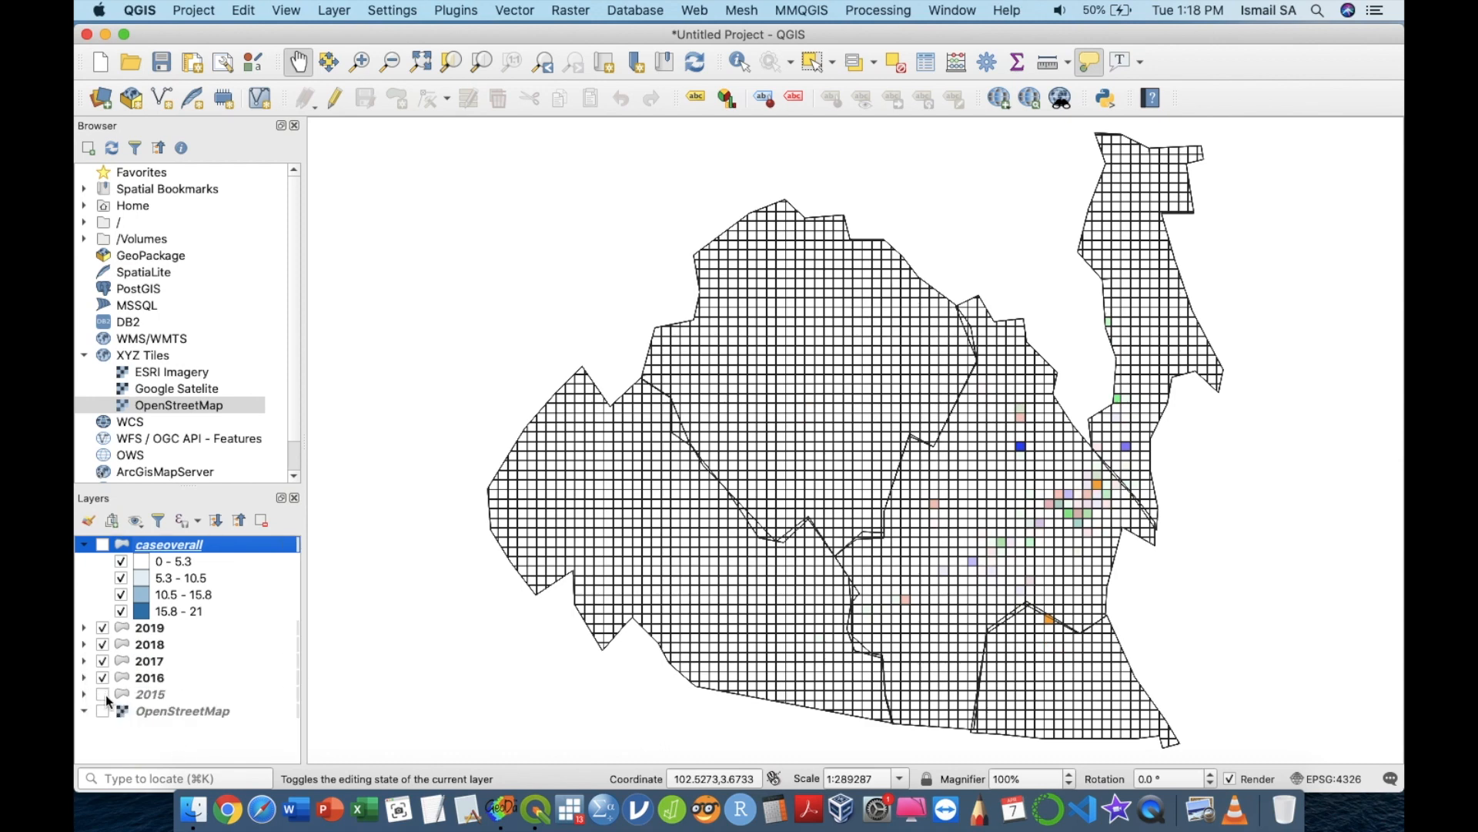
- Hide all the yearly layers and collapse the caseoverall layer's legend
{"action": "left_click", "coordinate": [102, 677]}
{"action": "left_click", "coordinate": [102, 660]}
{"action": "left_click", "coordinate": [103, 644]}
{"action": "left_click", "coordinate": [103, 628]}
{"action": "left_click", "coordinate": [84, 544]}
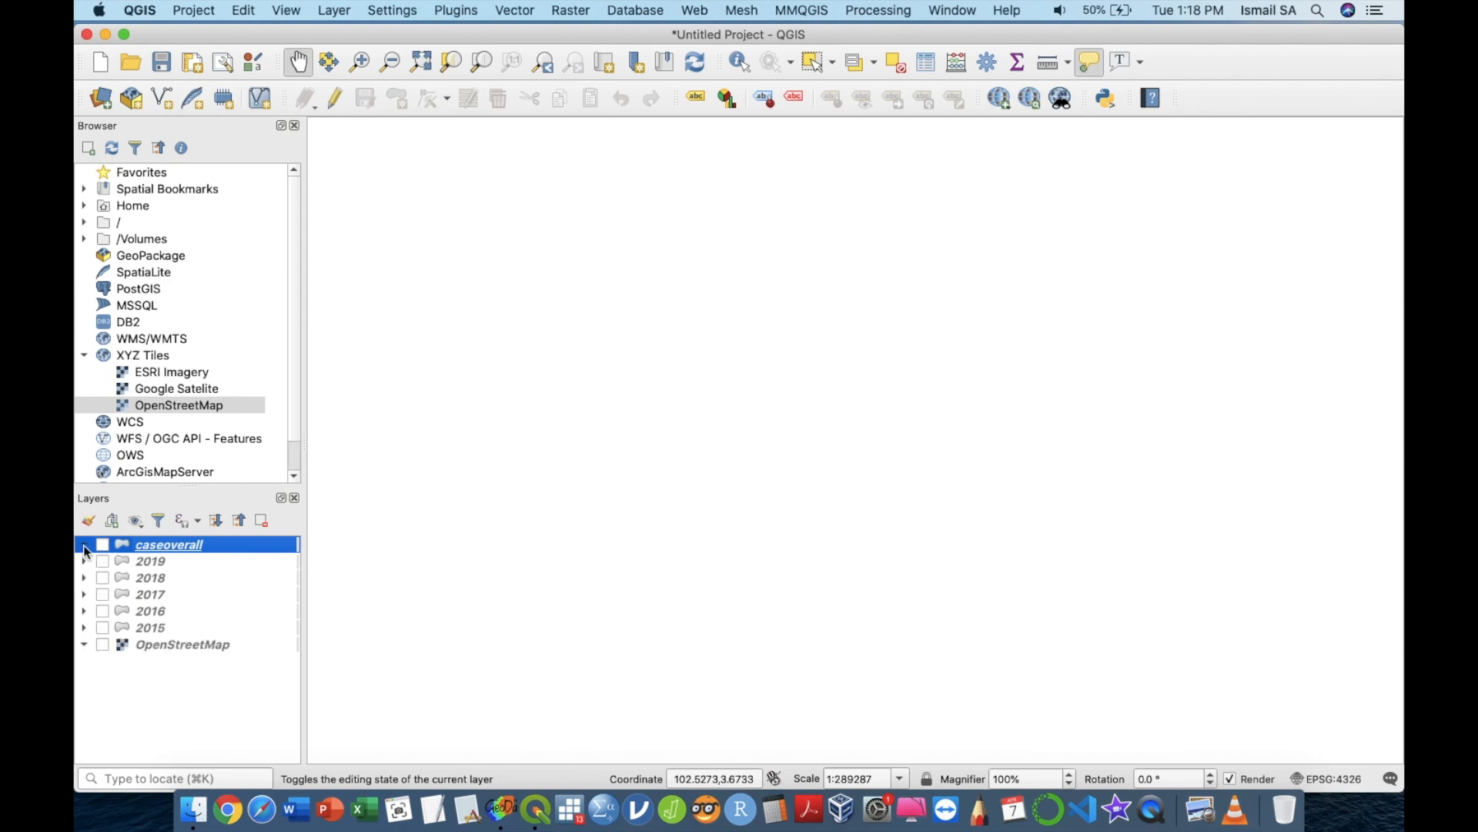
- Show only the 2015 layer and export the map as an image, keeping the default extent and resolution
{"action": "left_click", "coordinate": [103, 627]}
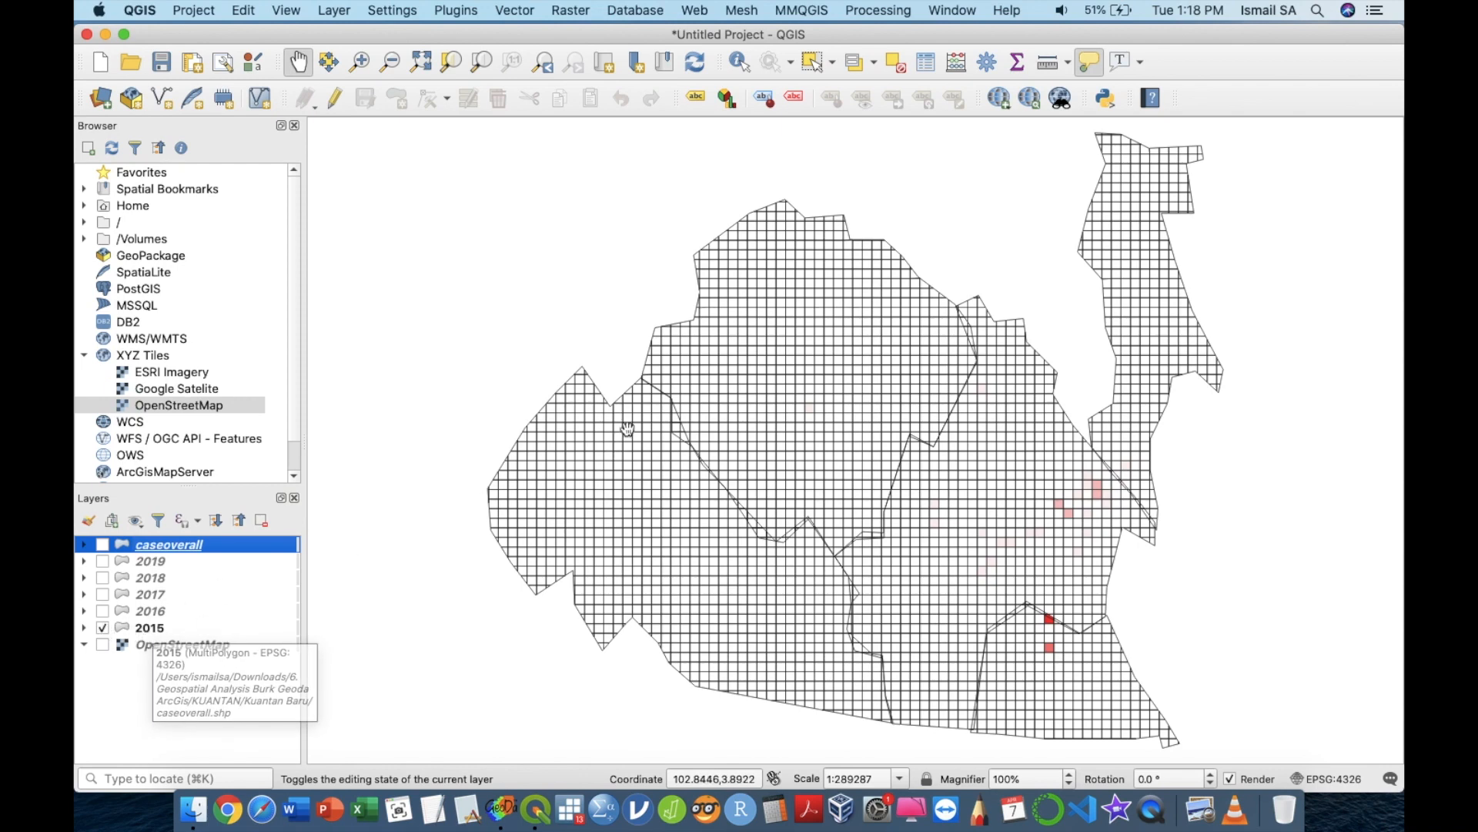
{"action": "left_click", "coordinate": [214, 10]}
{"action": "mouse_move", "coordinate": [312, 216]}
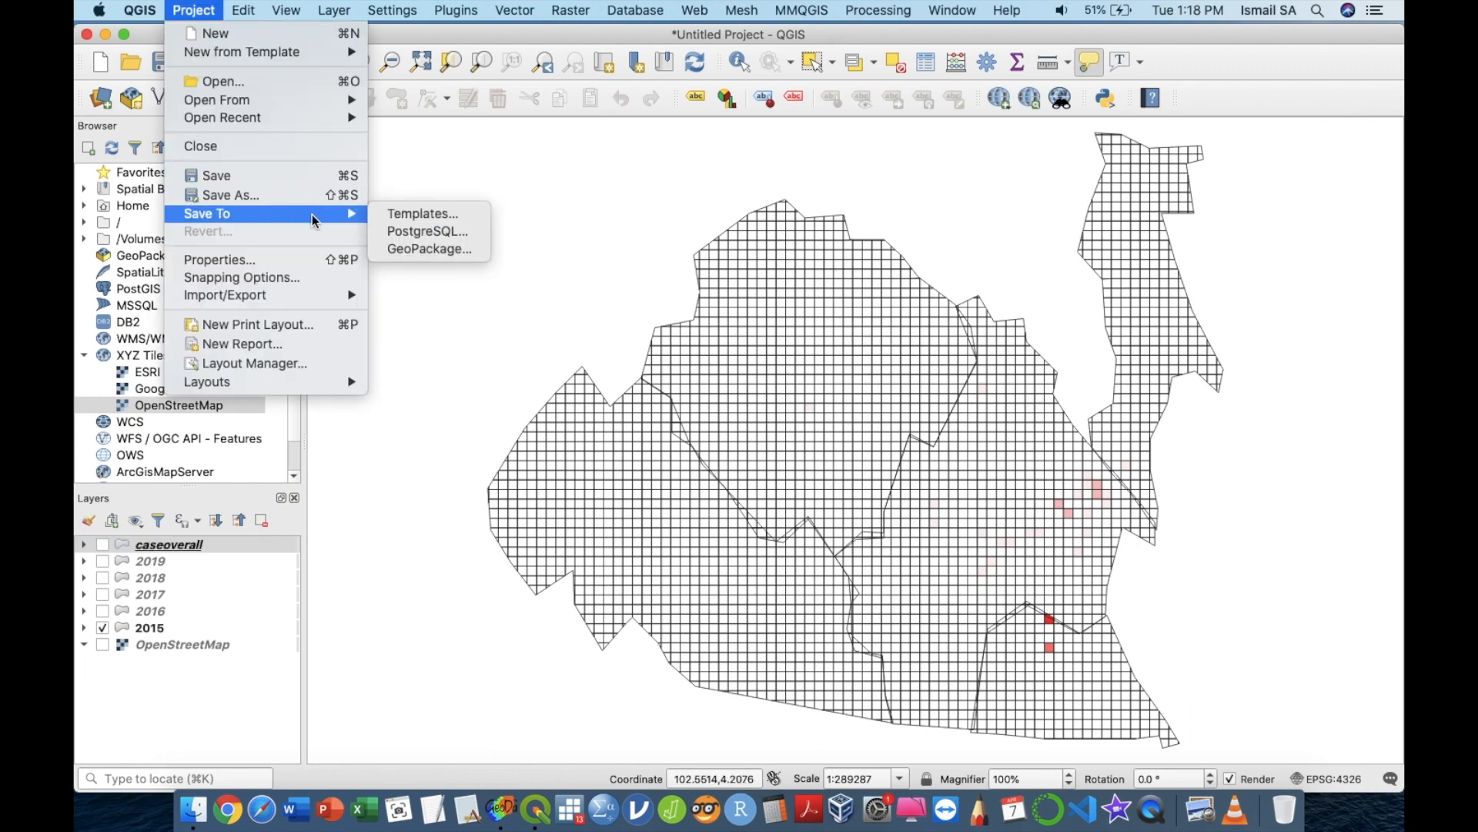
{"action": "mouse_move", "coordinate": [343, 297]}
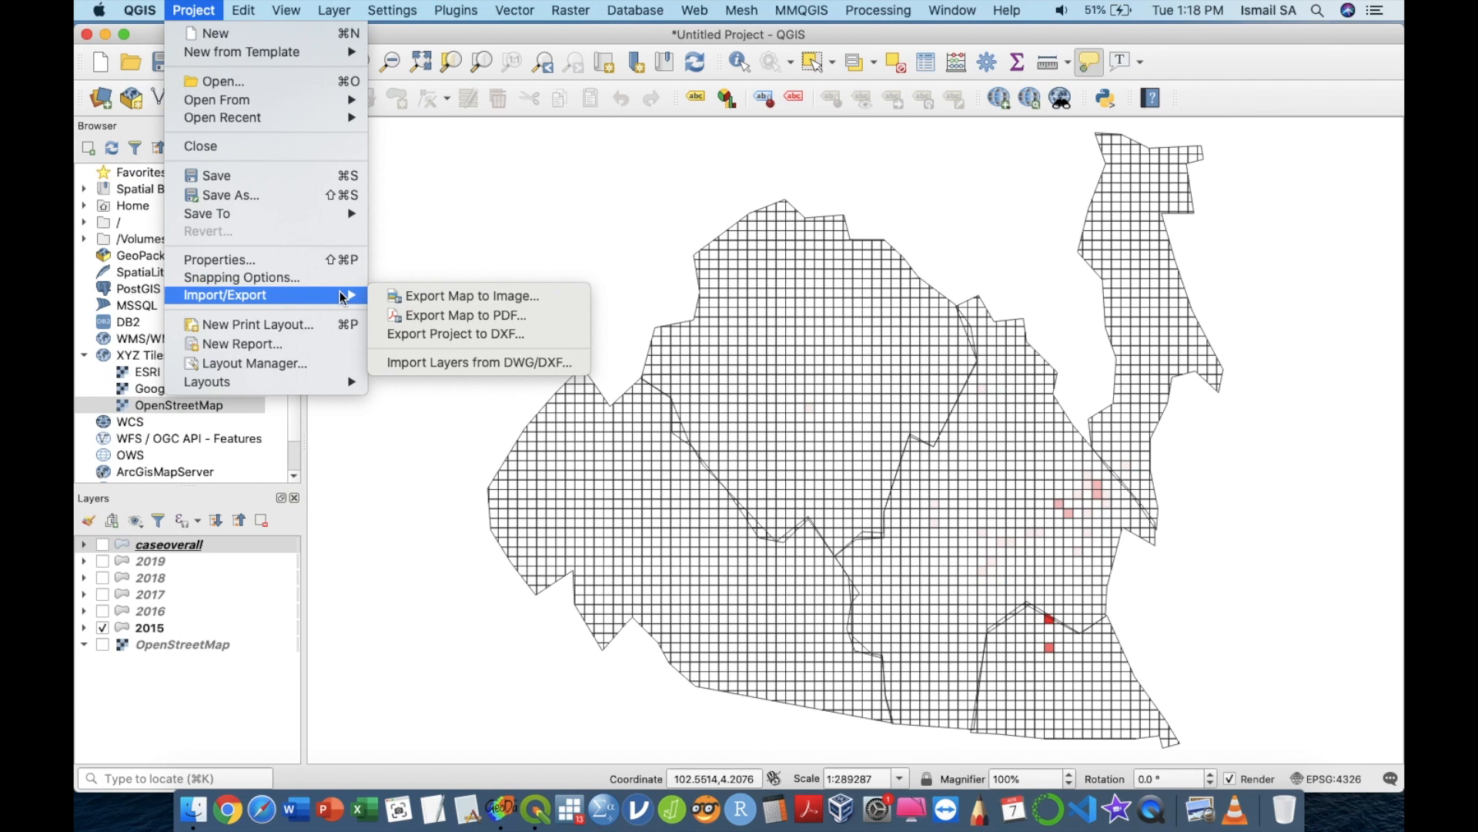
{"action": "left_click", "coordinate": [413, 299]}
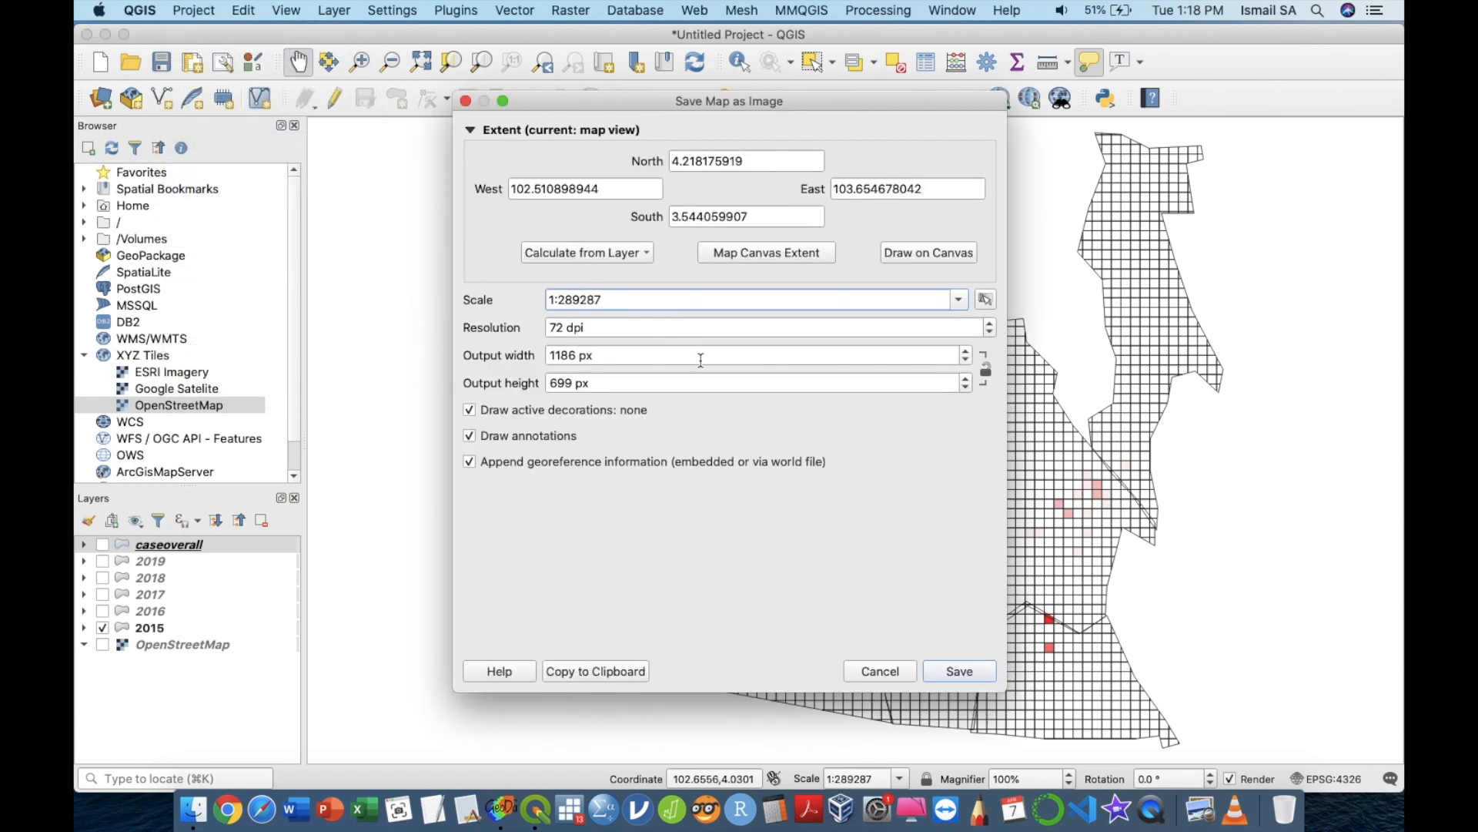
{"action": "left_click", "coordinate": [941, 672]}
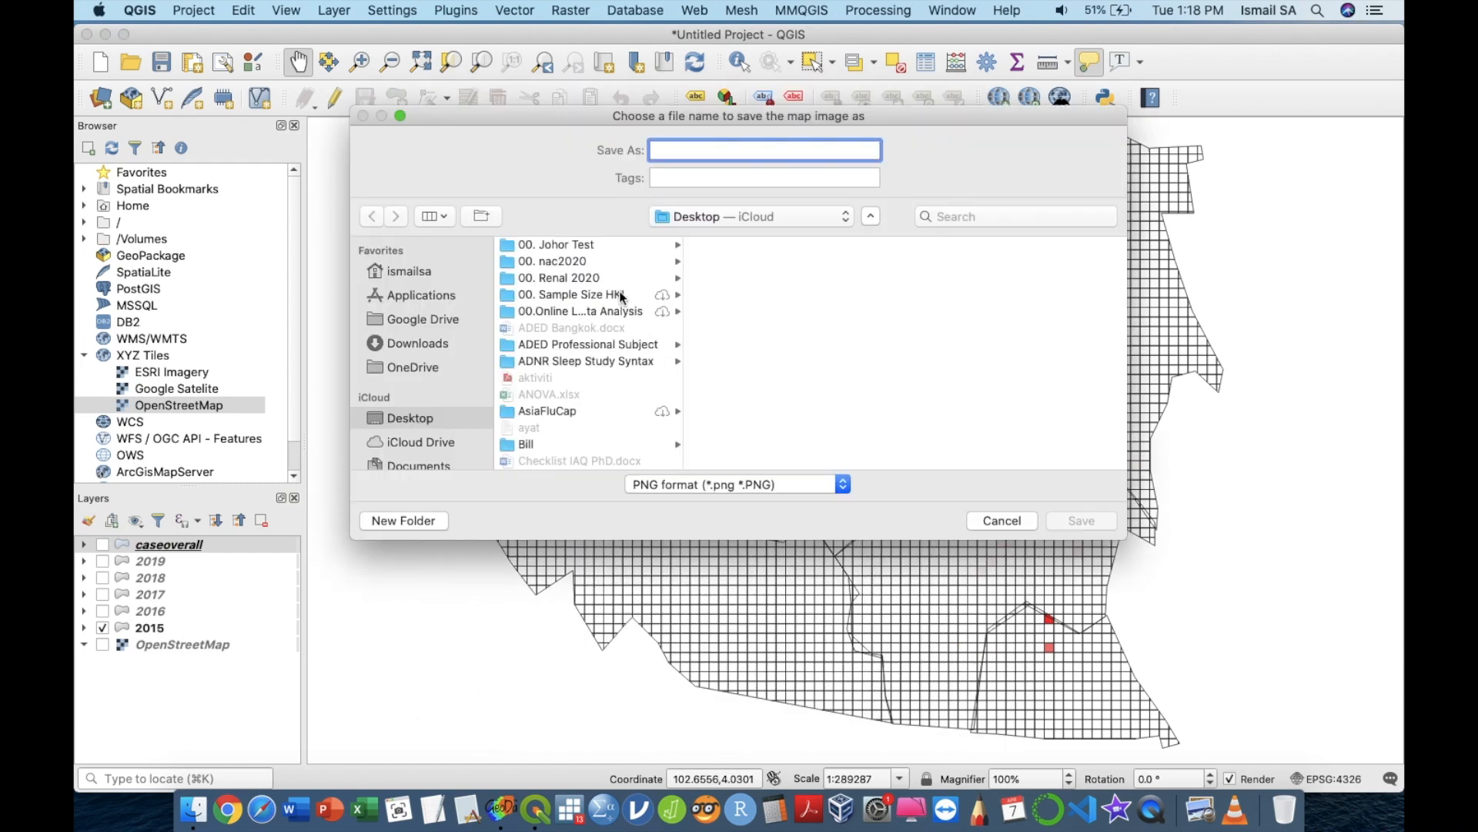
- Save the map image as 2015 in PNG format in the Example Spatial Cases folder under Downloads, replacing the existing file
{"action": "left_click", "coordinate": [422, 344]}
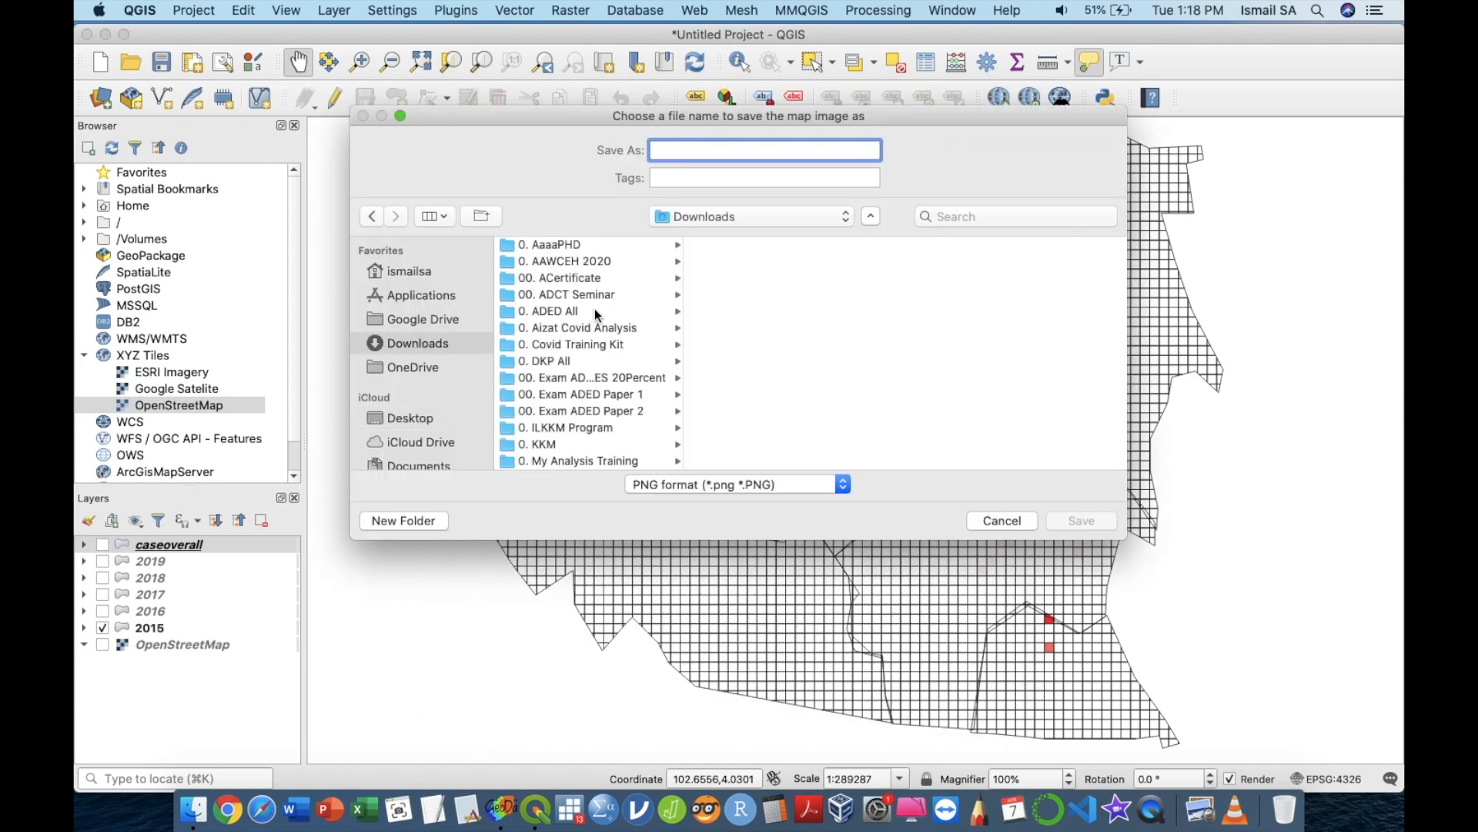
{"action": "left_click", "coordinate": [626, 328]}
{"action": "scroll", "coordinate": [730, 399], "scroll_direction": "down", "scroll_amount": 5}
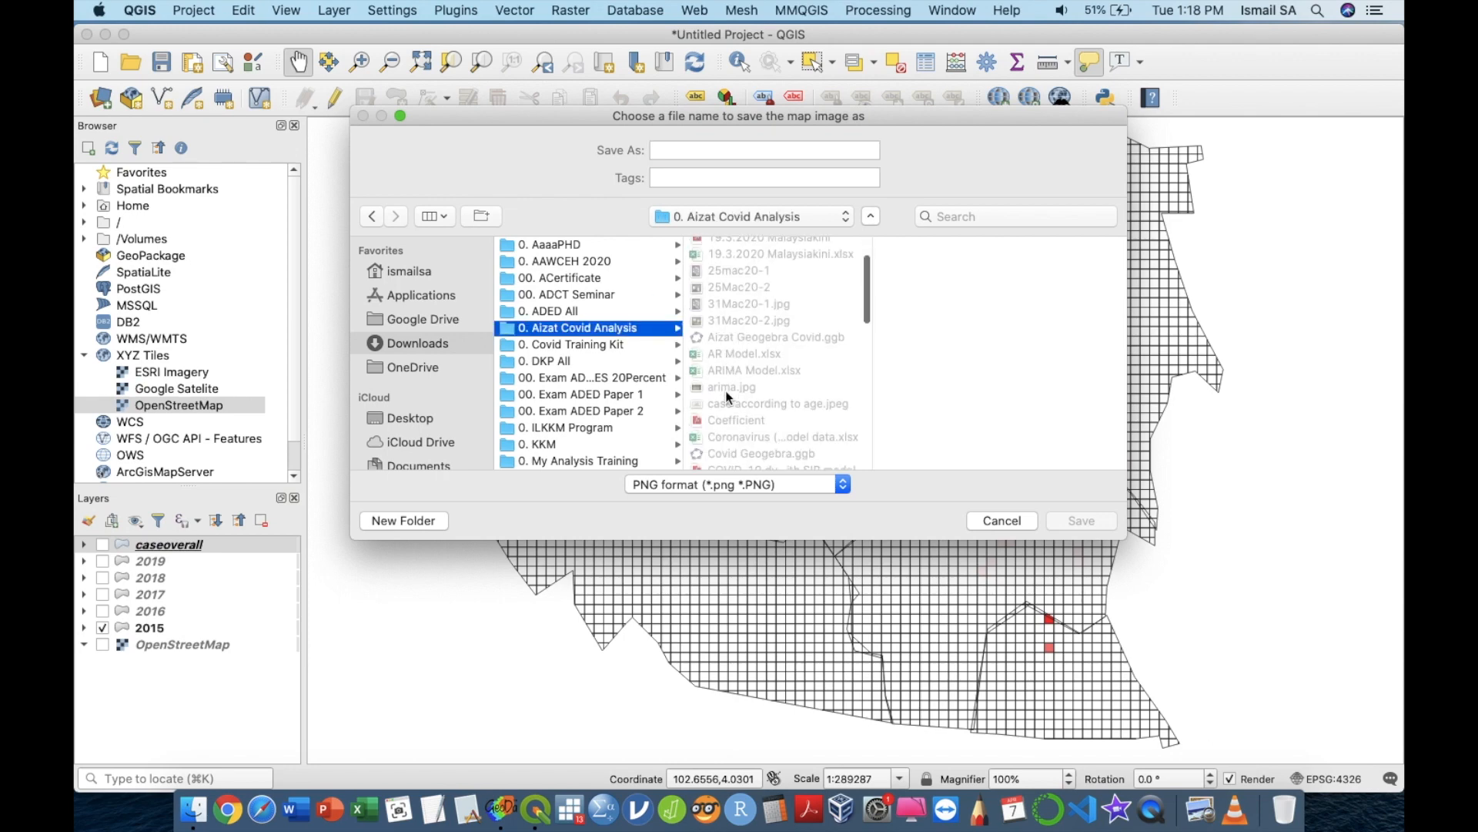
{"action": "left_click", "coordinate": [768, 421]}
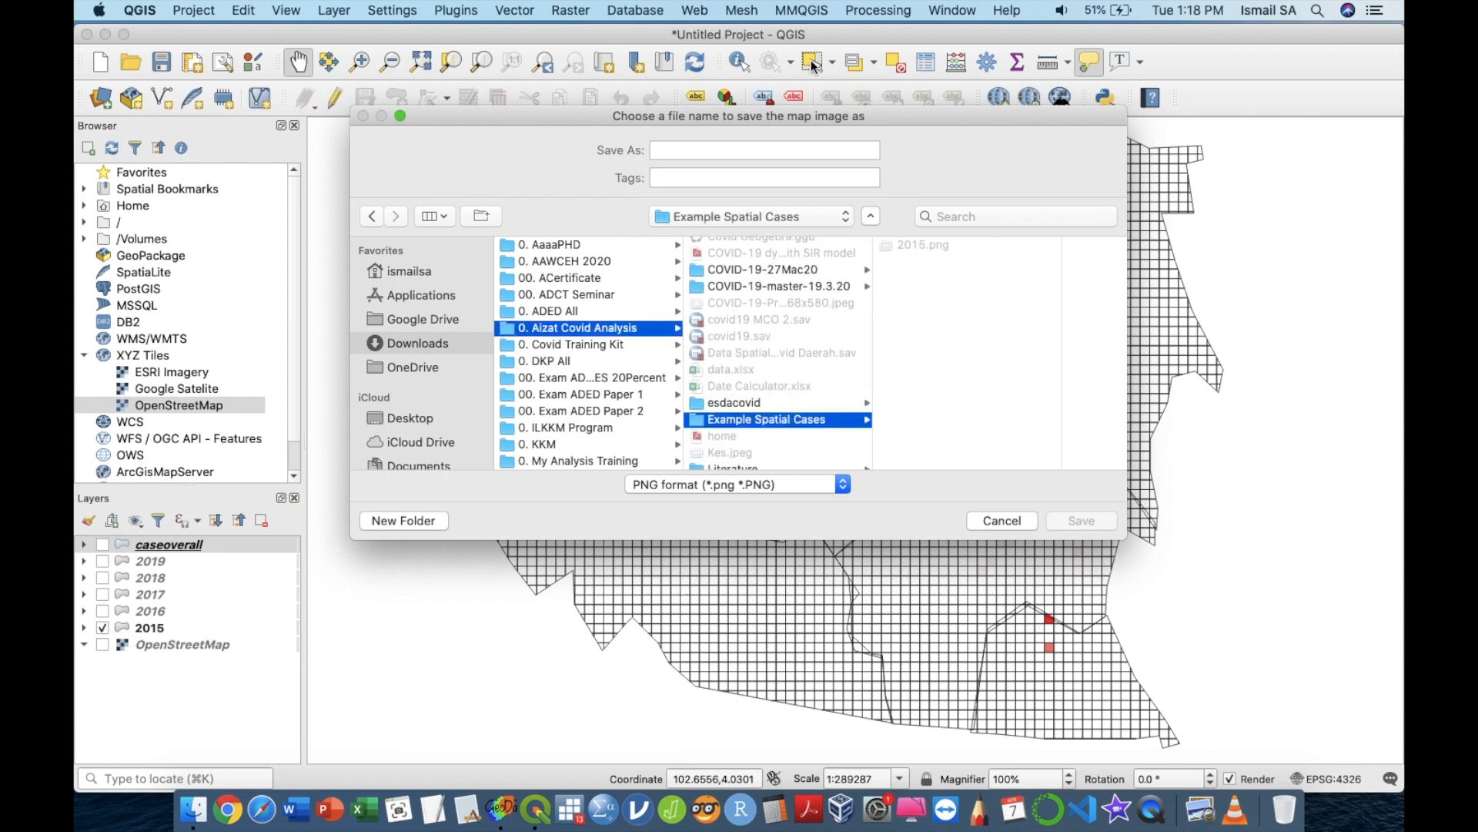
{"action": "left_click", "coordinate": [735, 151]}
{"action": "type", "text": "2015"}
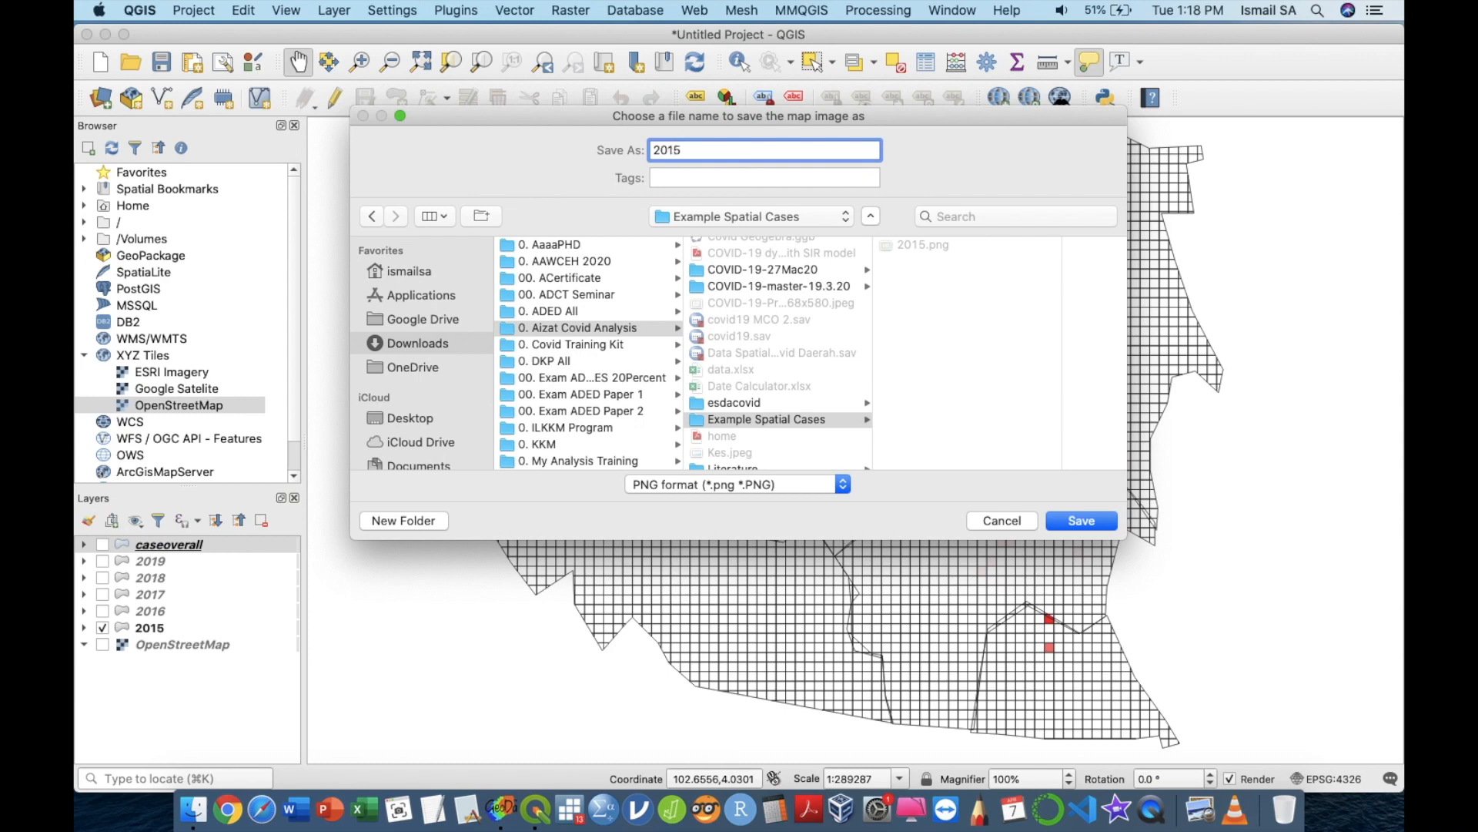
{"action": "key", "text": "Return"}
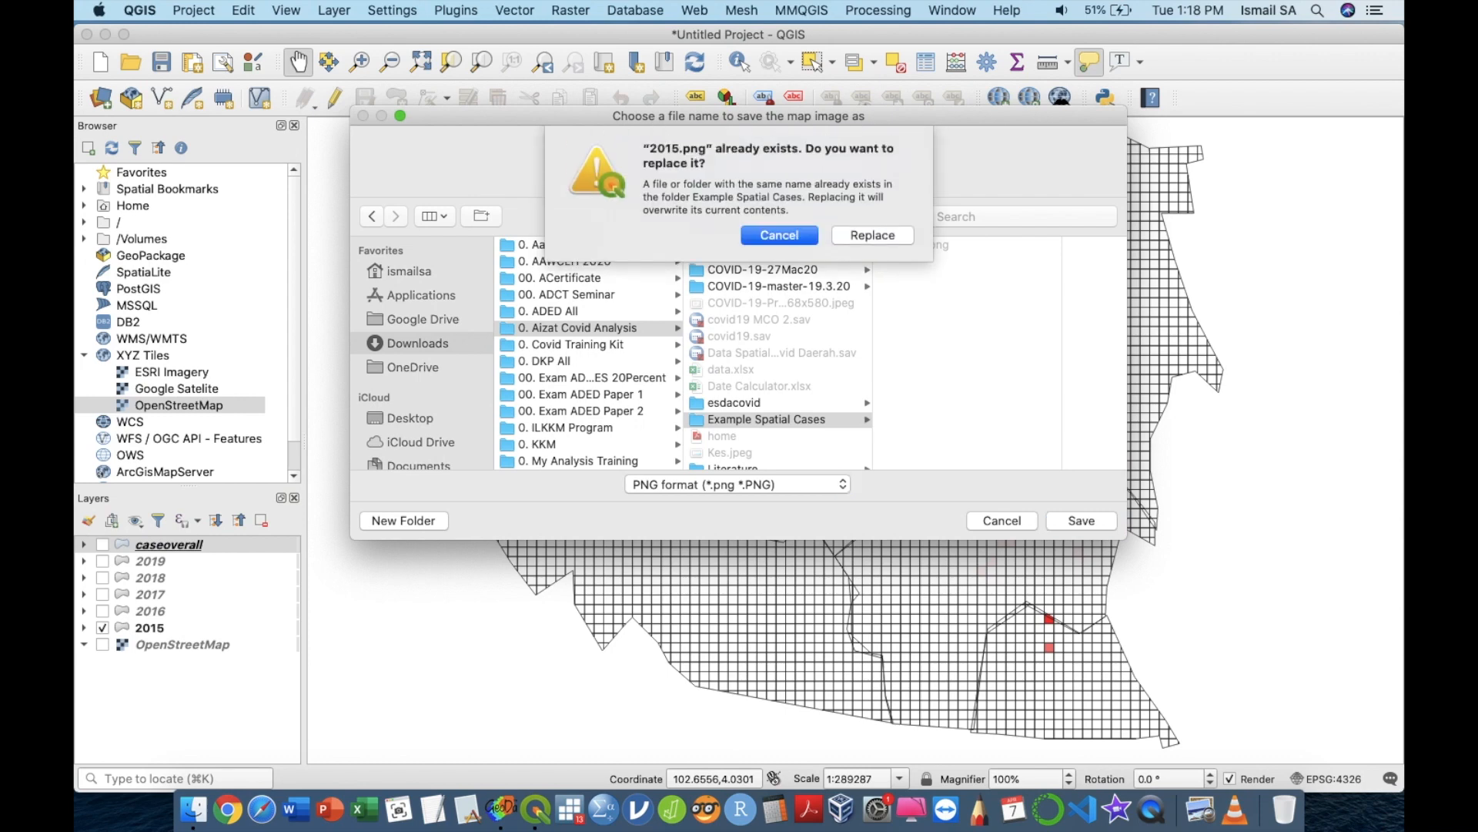
{"action": "left_click", "coordinate": [869, 231]}
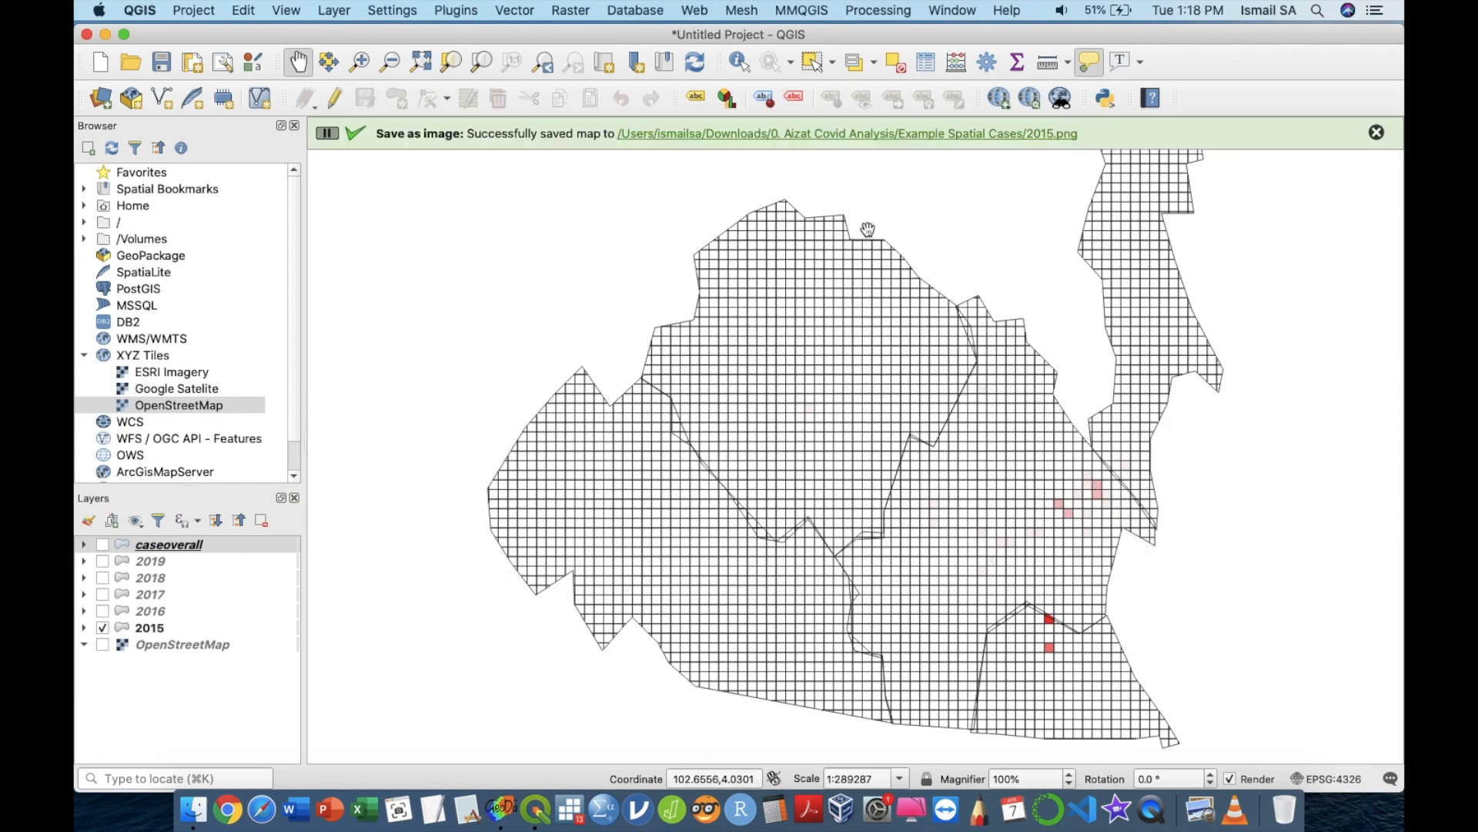
- Hide the 2015 layer and show the 2016 layer on the map instead
{"action": "left_click", "coordinate": [102, 627]}
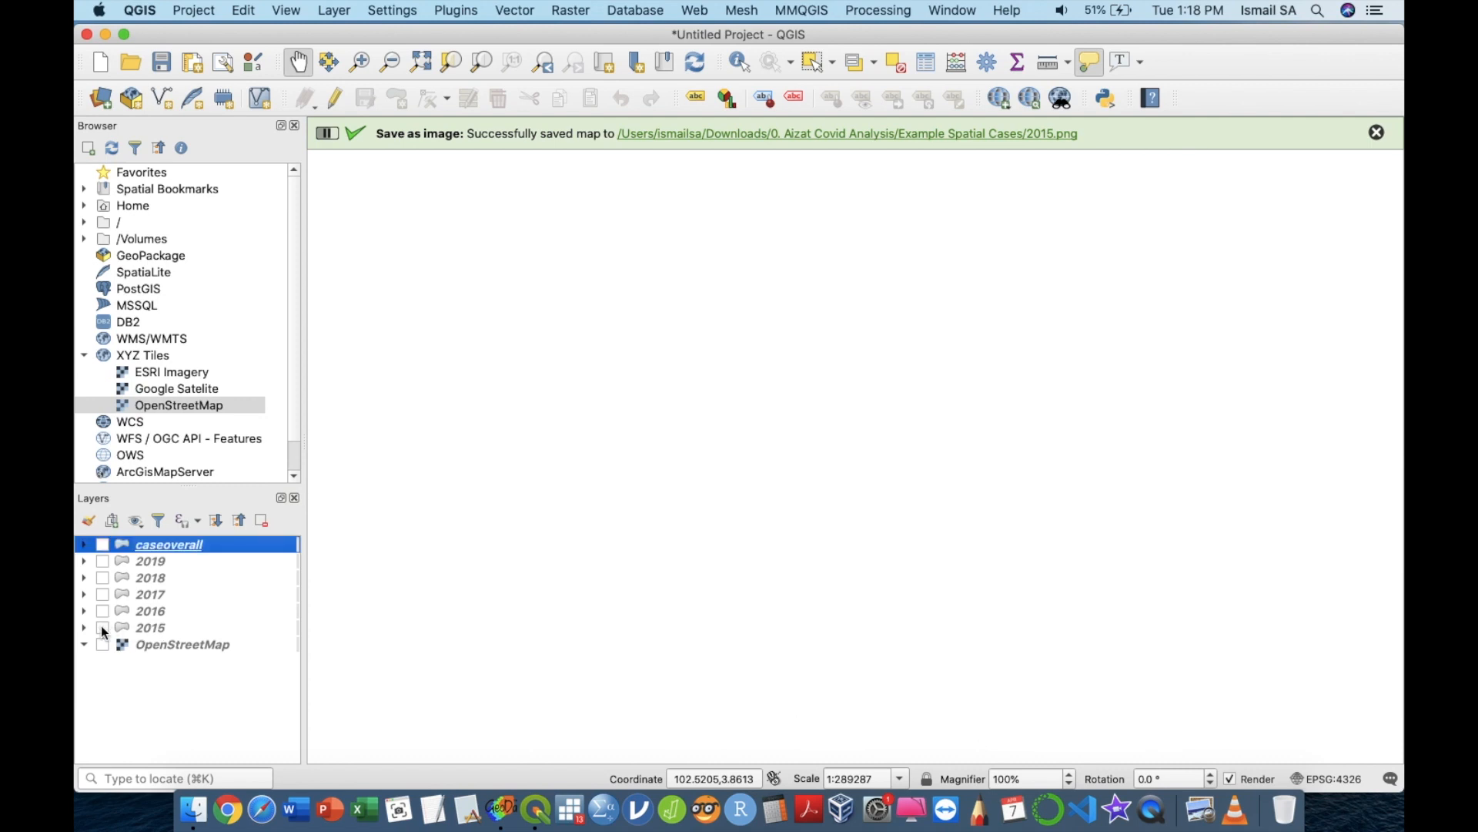
{"action": "left_click", "coordinate": [103, 611]}
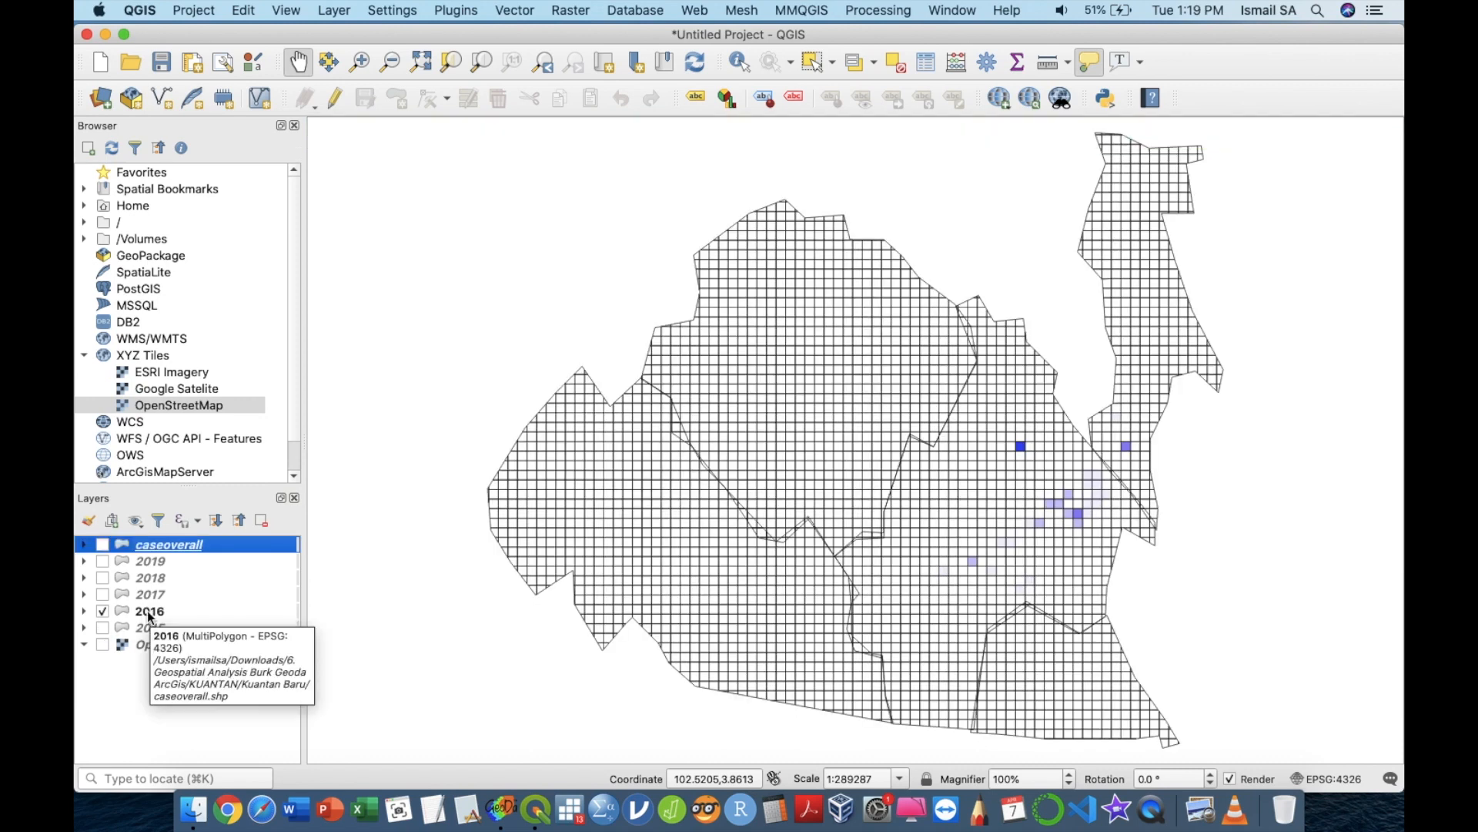
- Switch to GeoDa, open the recent caseoverall dataset and enlarge its map window
{"action": "left_click_drag", "start_coordinate": [997, 40], "coordinate": [950, 94]}
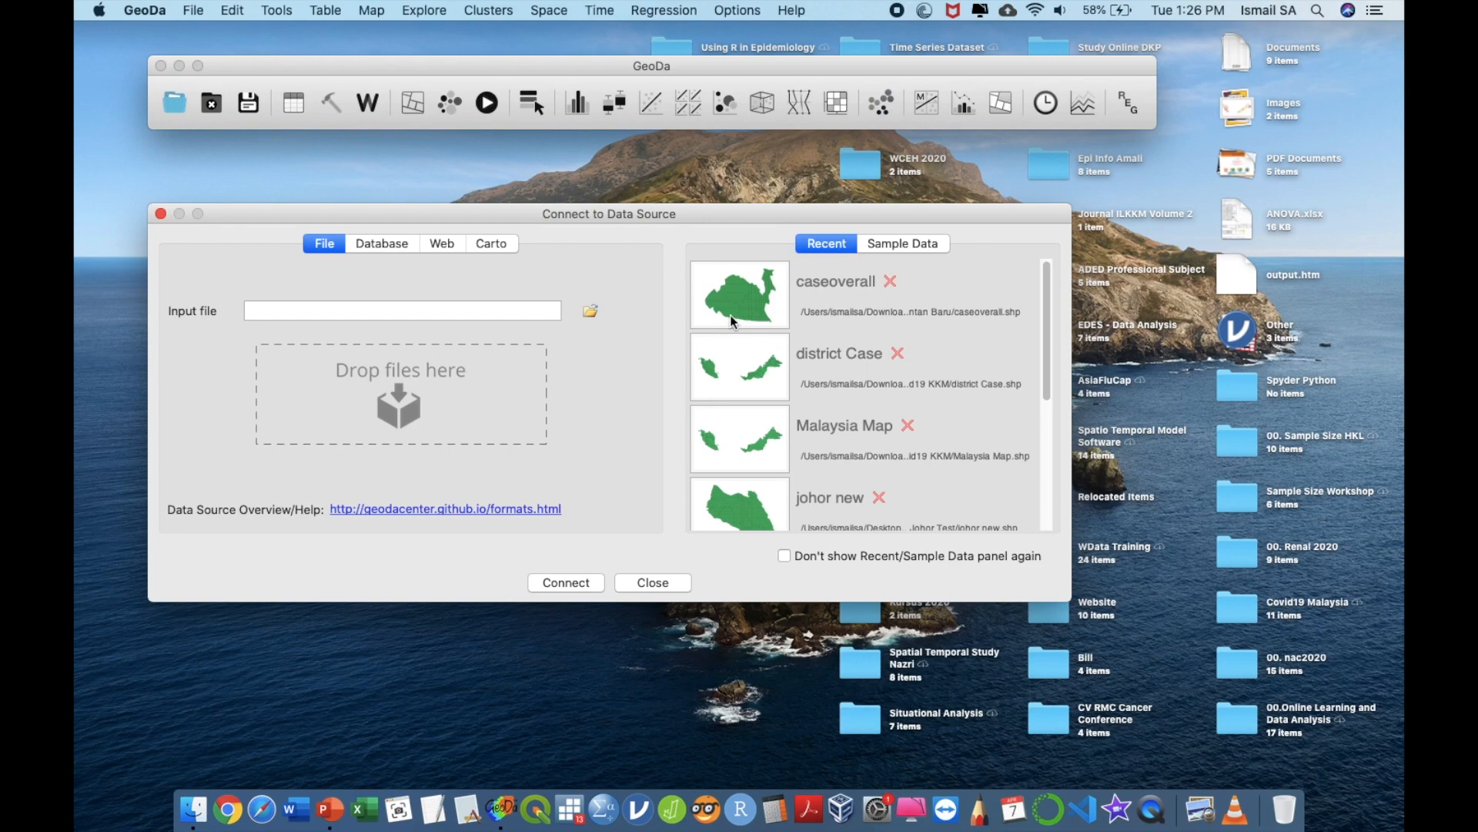
{"action": "left_click", "coordinate": [731, 314]}
{"action": "left_click_drag", "start_coordinate": [690, 520], "coordinate": [951, 666]}
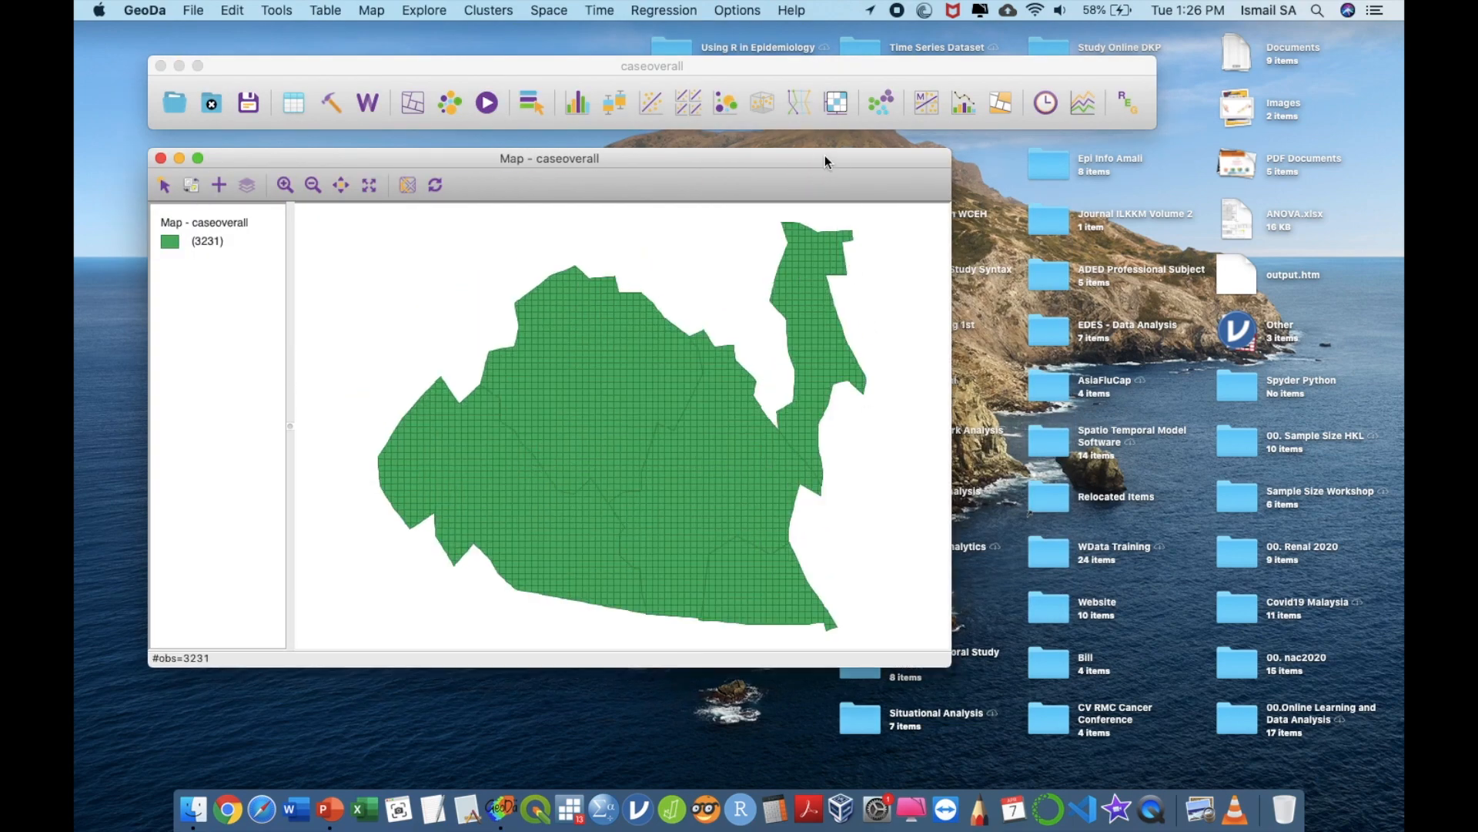
- Add the Carto Light basemap beneath the caseoverall map and enlarge the map window
{"action": "left_click_drag", "start_coordinate": [824, 161], "coordinate": [812, 143]}
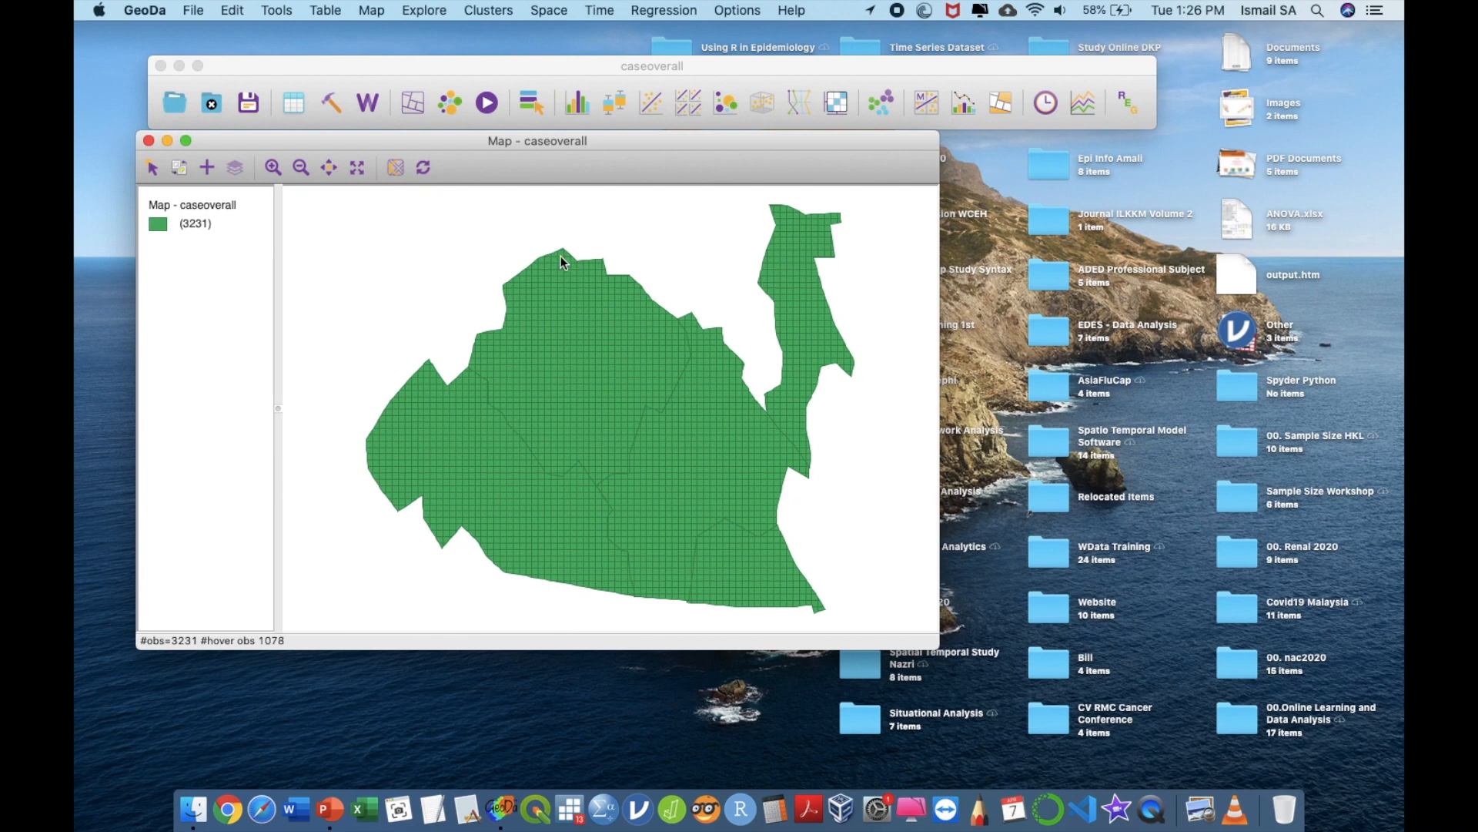
{"action": "left_click", "coordinate": [399, 173]}
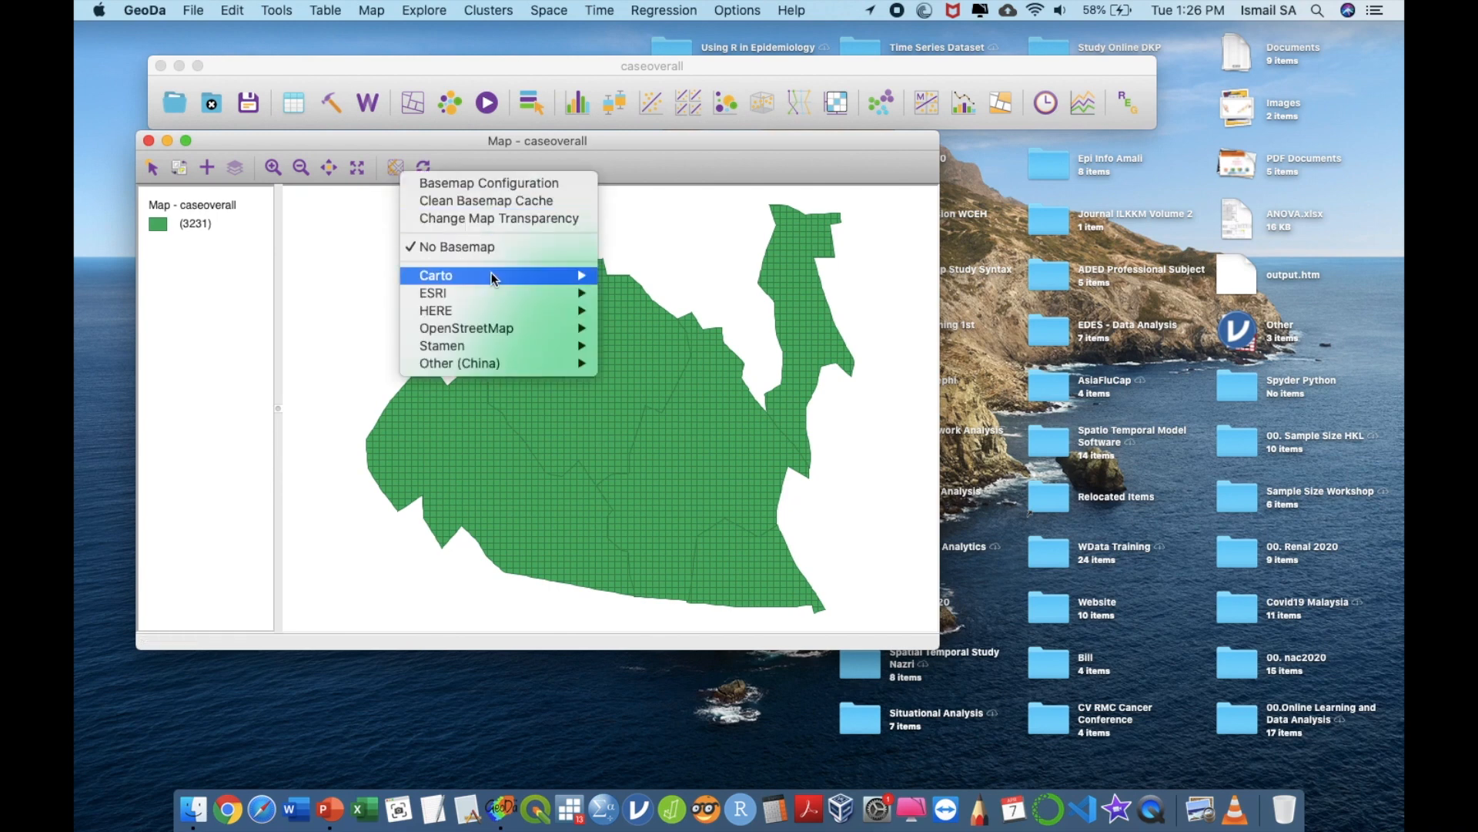
{"action": "mouse_move", "coordinate": [553, 274]}
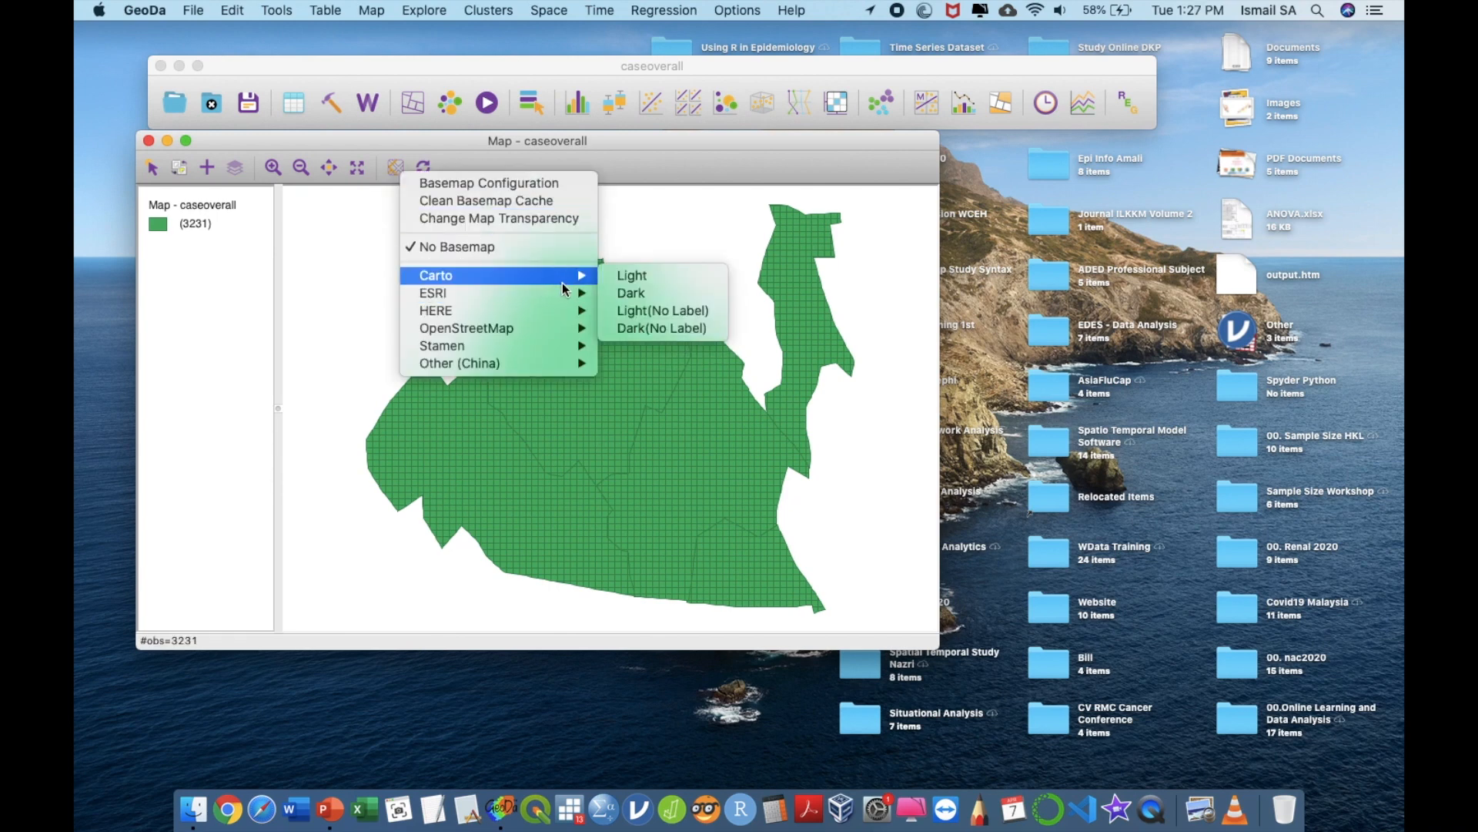
{"action": "left_click", "coordinate": [617, 292]}
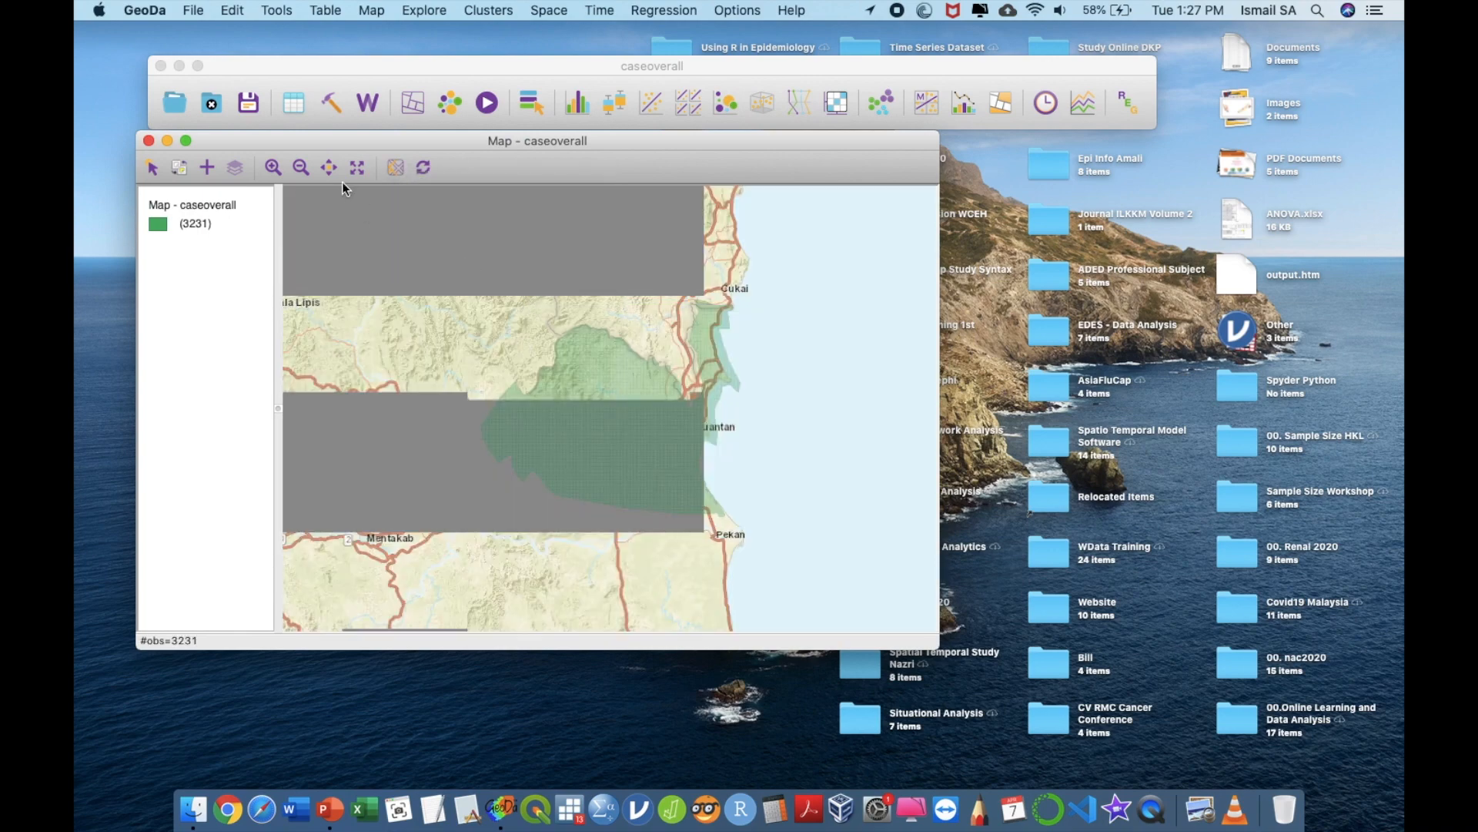
{"action": "left_click", "coordinate": [394, 169]}
{"action": "mouse_move", "coordinate": [547, 275]}
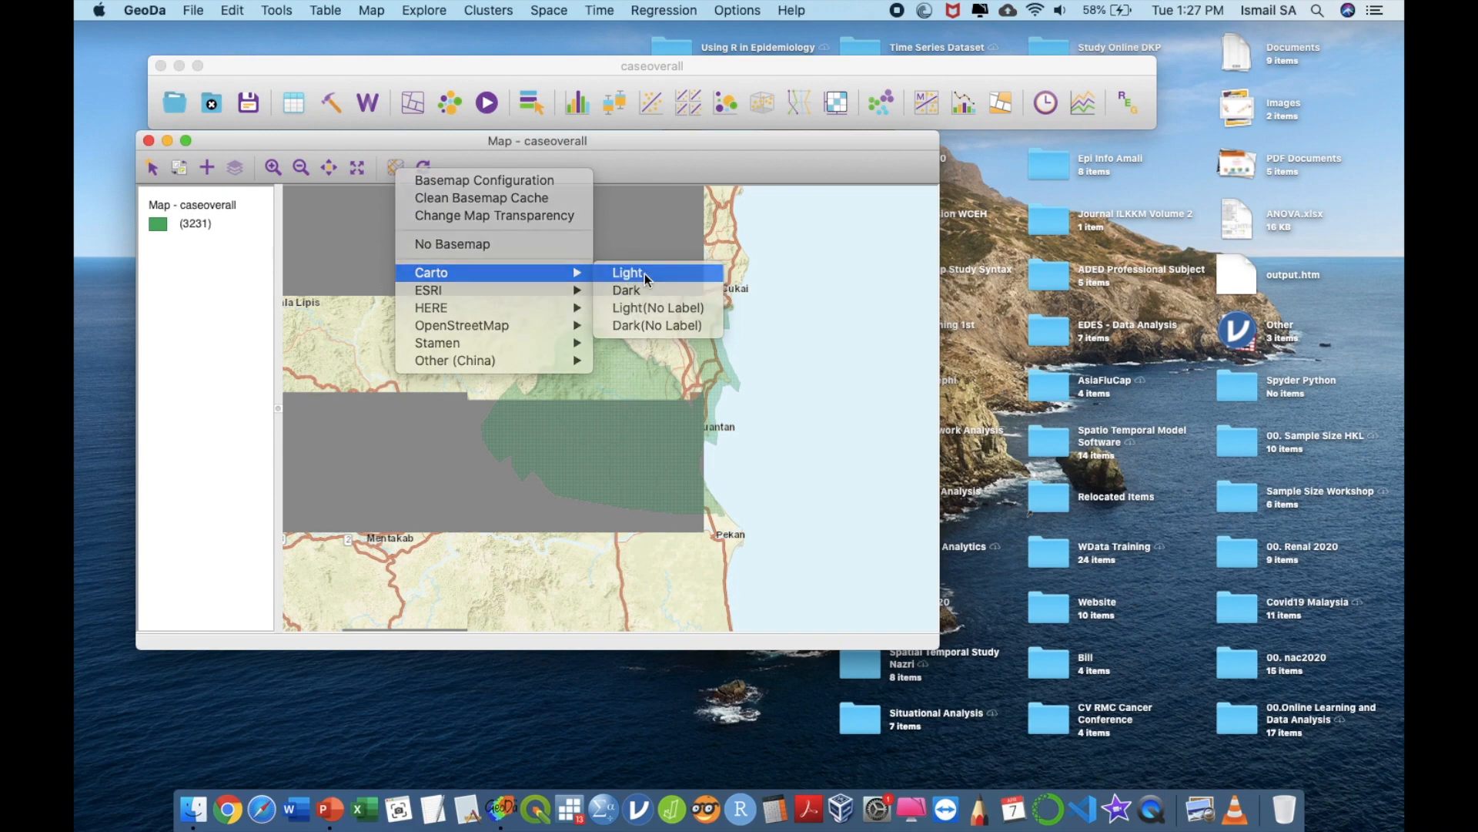
{"action": "left_click", "coordinate": [646, 280]}
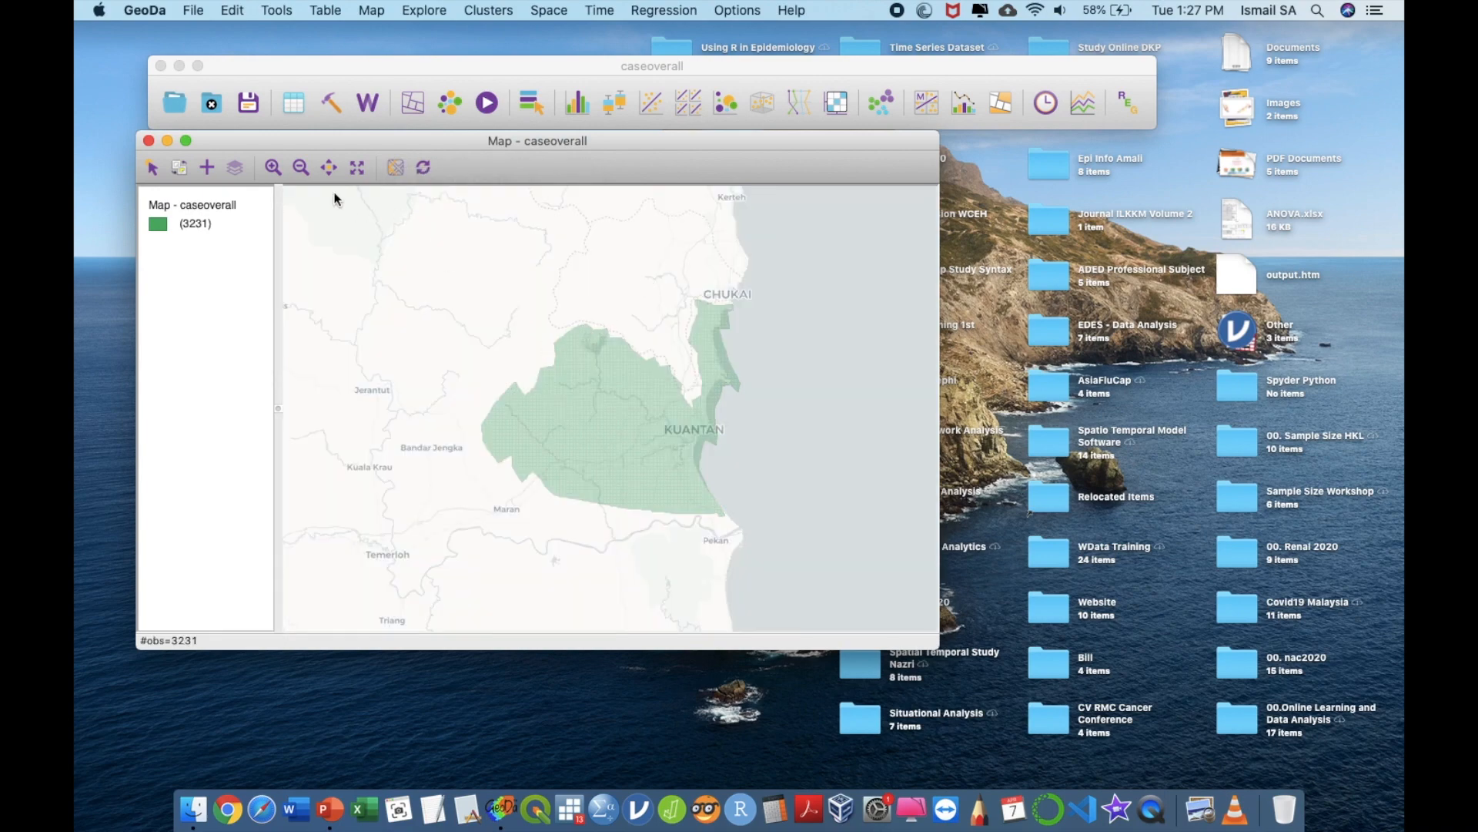
{"action": "left_click_drag", "start_coordinate": [939, 648], "coordinate": [1077, 744]}
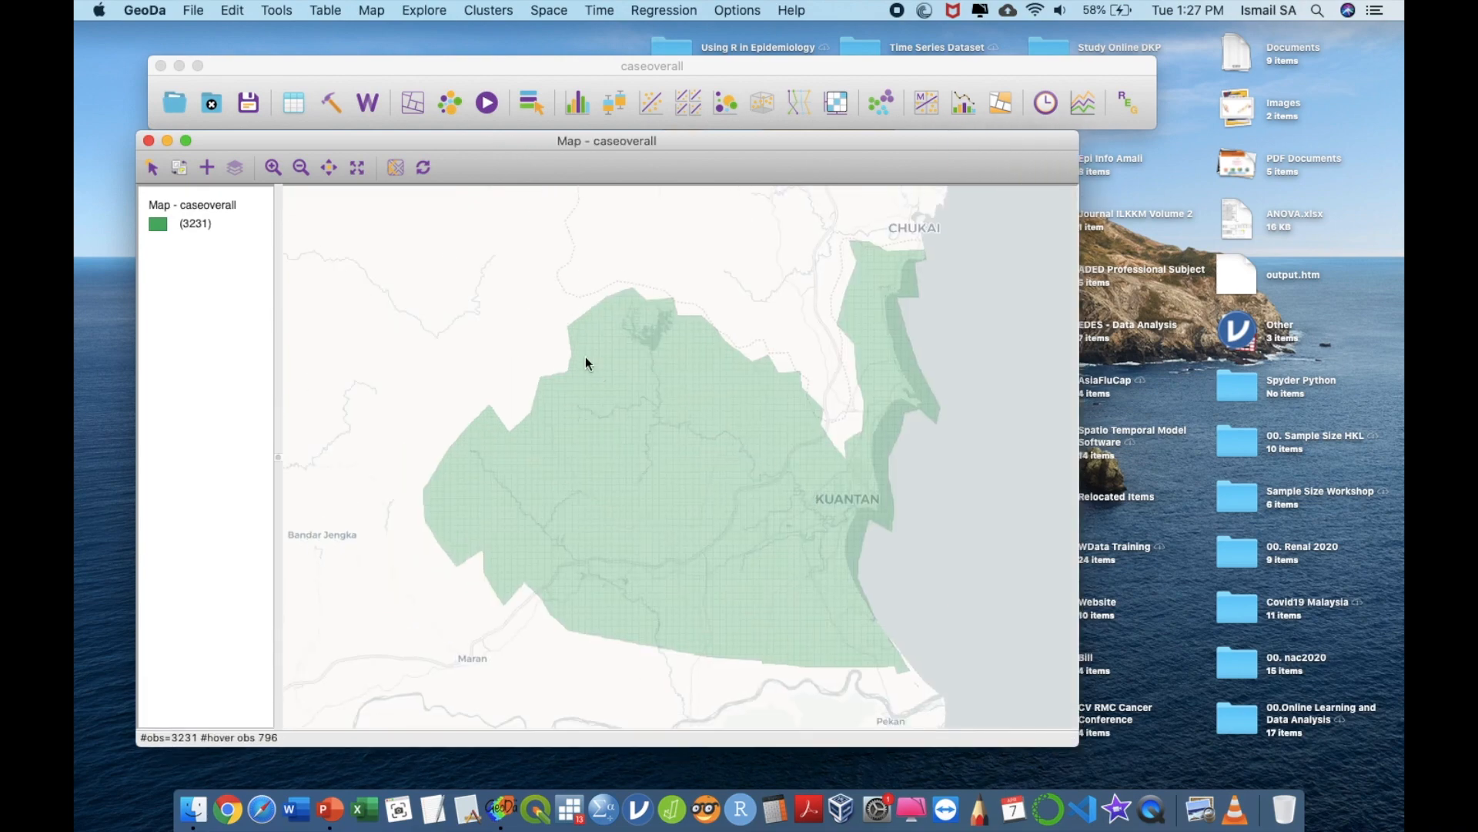
- Create a new custom breaks map for the variable case15, keeping the suggested title Custom Breaks (case15)
{"action": "left_click", "coordinate": [370, 11]}
{"action": "mouse_move", "coordinate": [526, 227]}
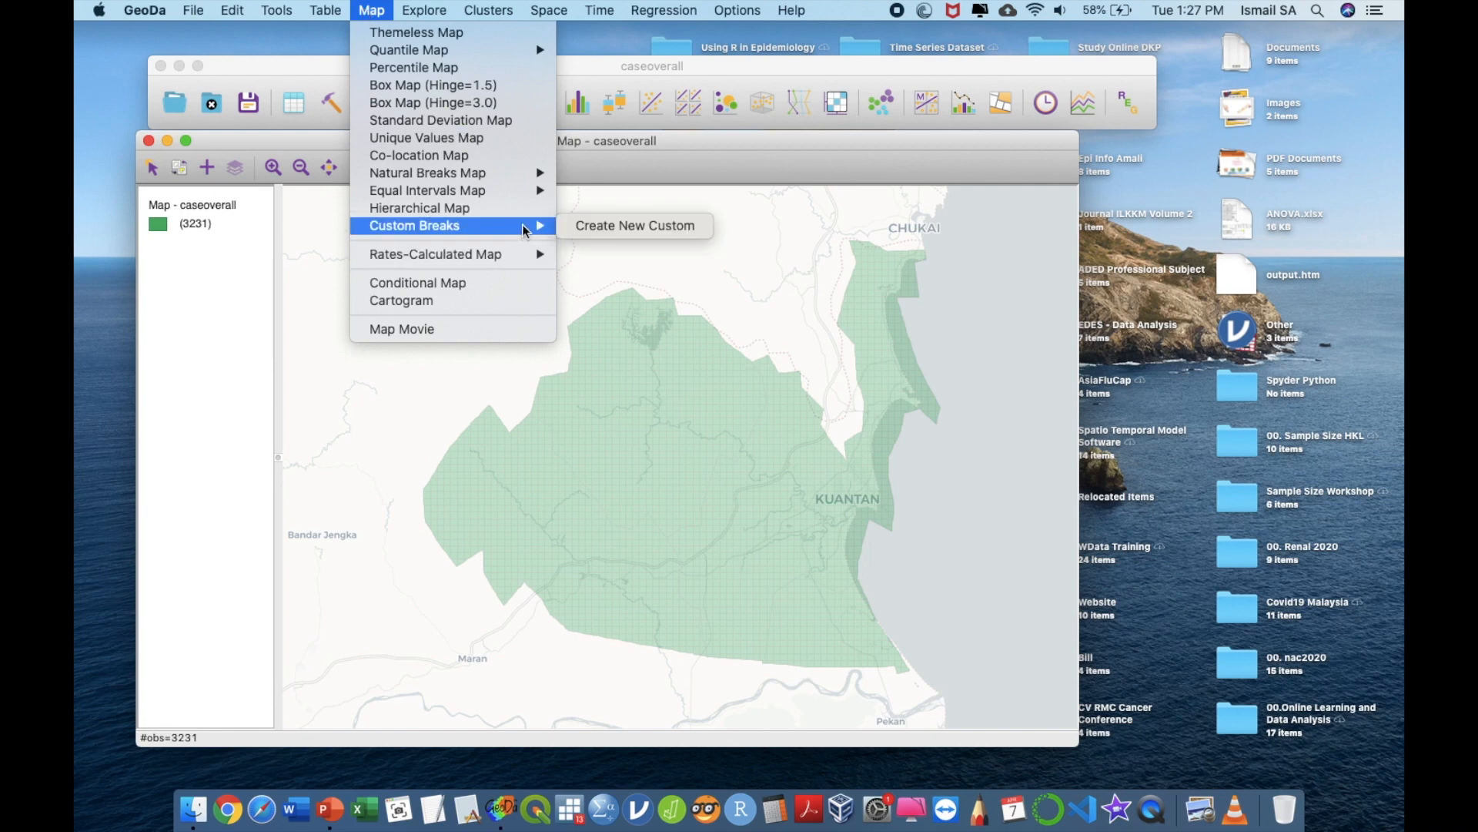
{"action": "left_click", "coordinate": [571, 226]}
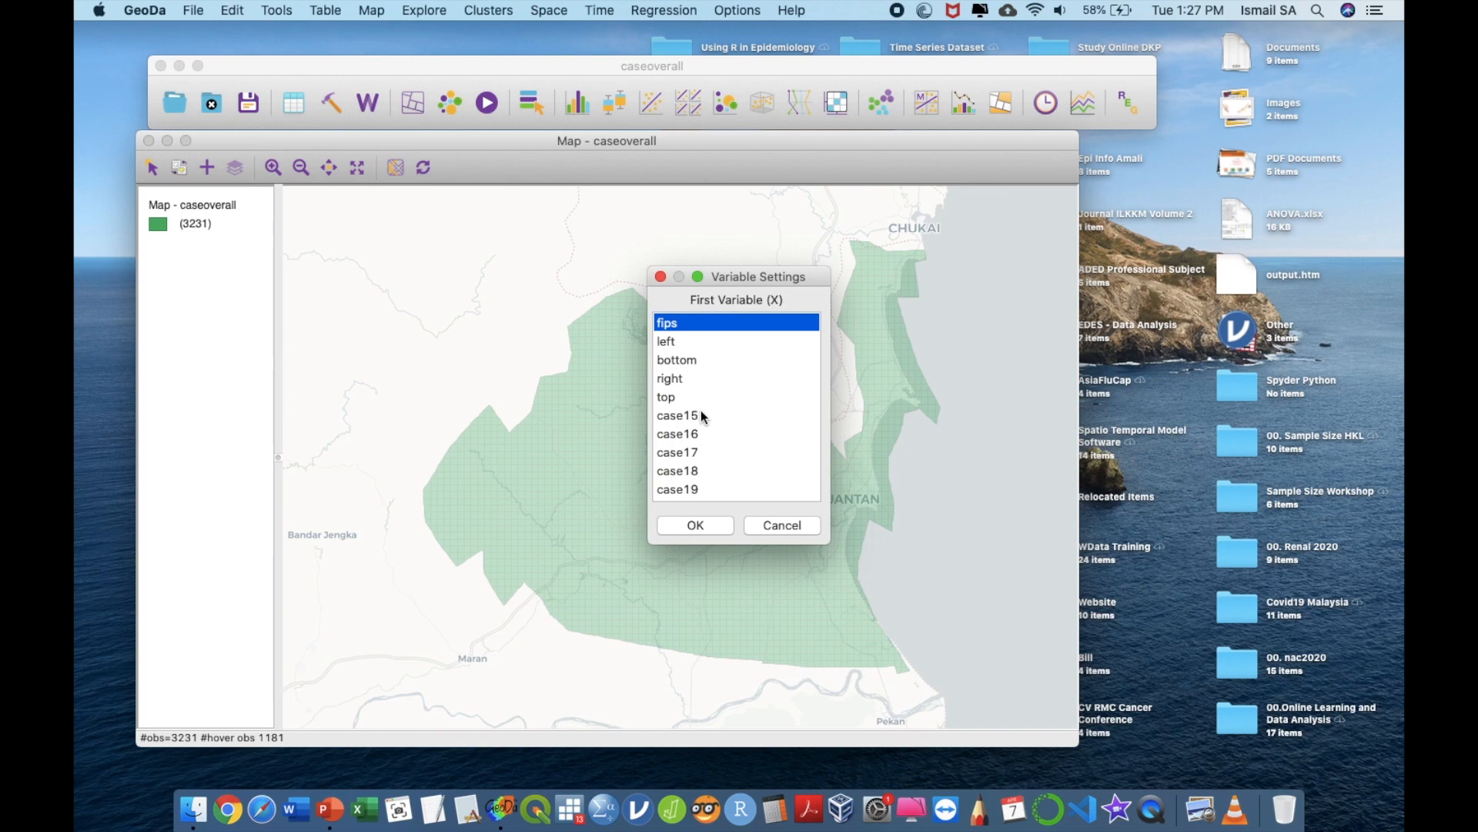
{"action": "left_click", "coordinate": [703, 417]}
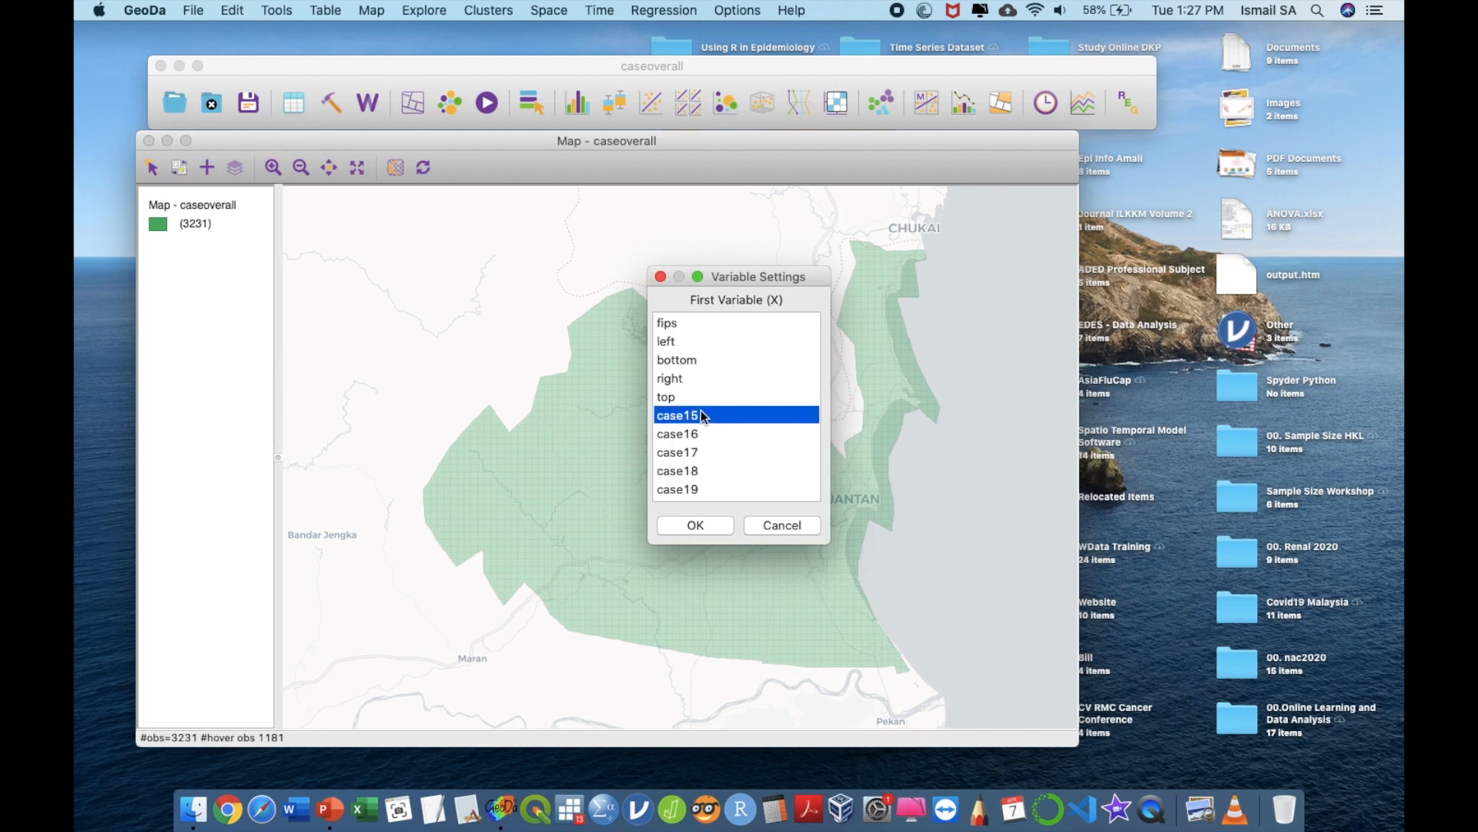
{"action": "left_click", "coordinate": [713, 529]}
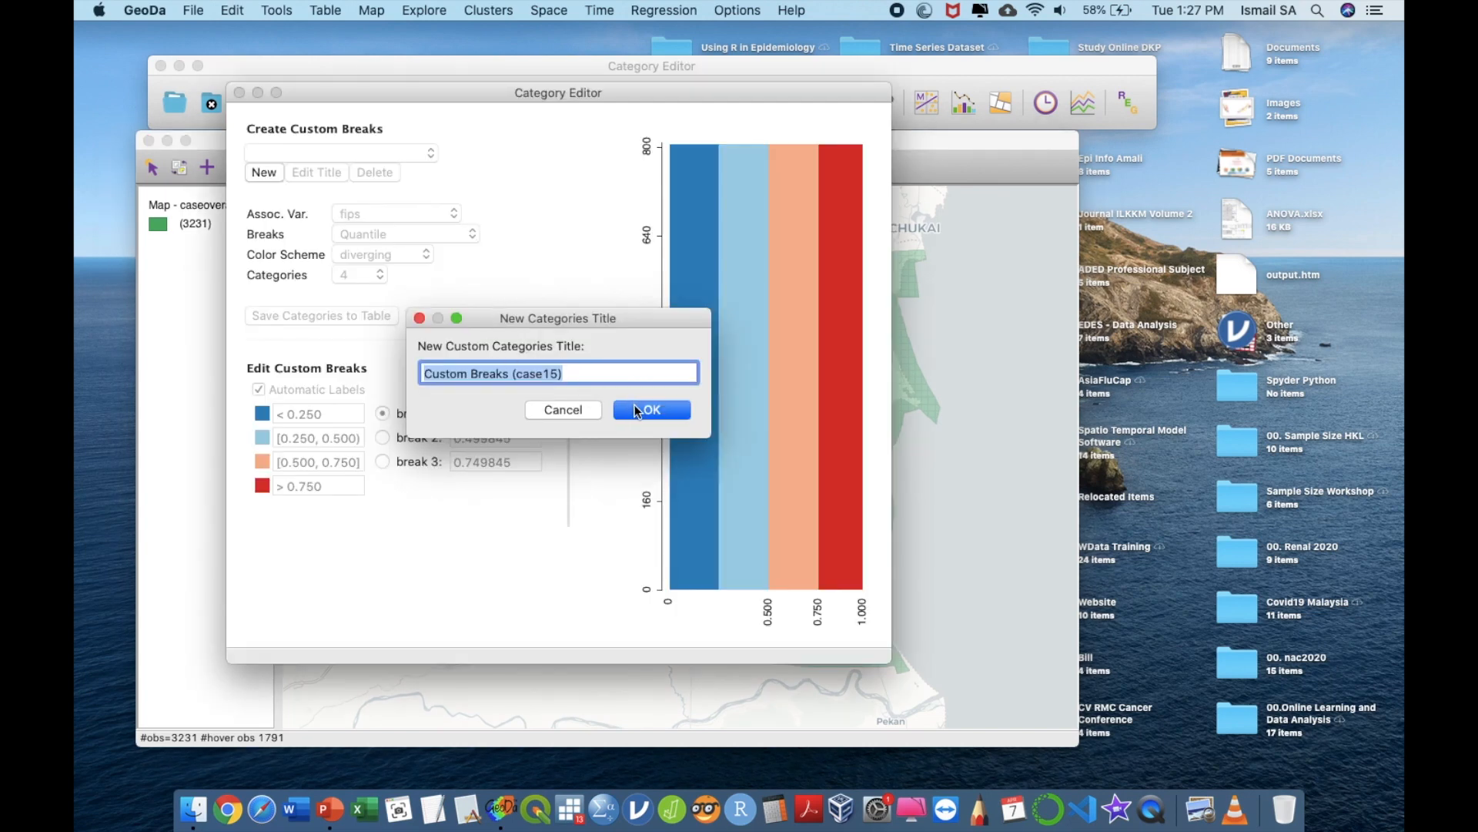
{"action": "left_click", "coordinate": [635, 404]}
- Set the case15 custom breaks to 3 categories with break 1 at 1 and break 2 at 2, and close the Category Editor
{"action": "left_click", "coordinate": [378, 283]}
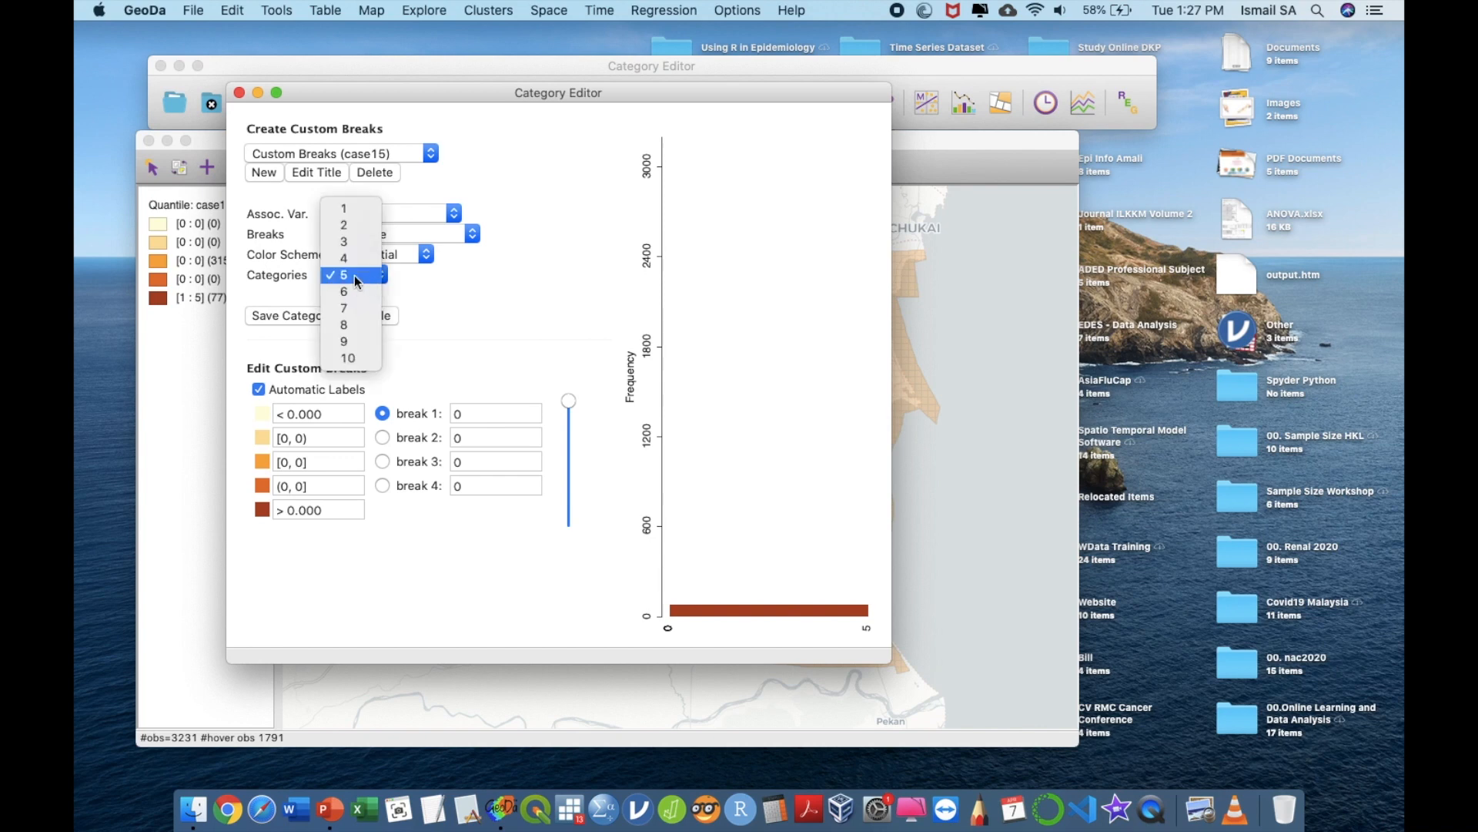
{"action": "left_click", "coordinate": [351, 244]}
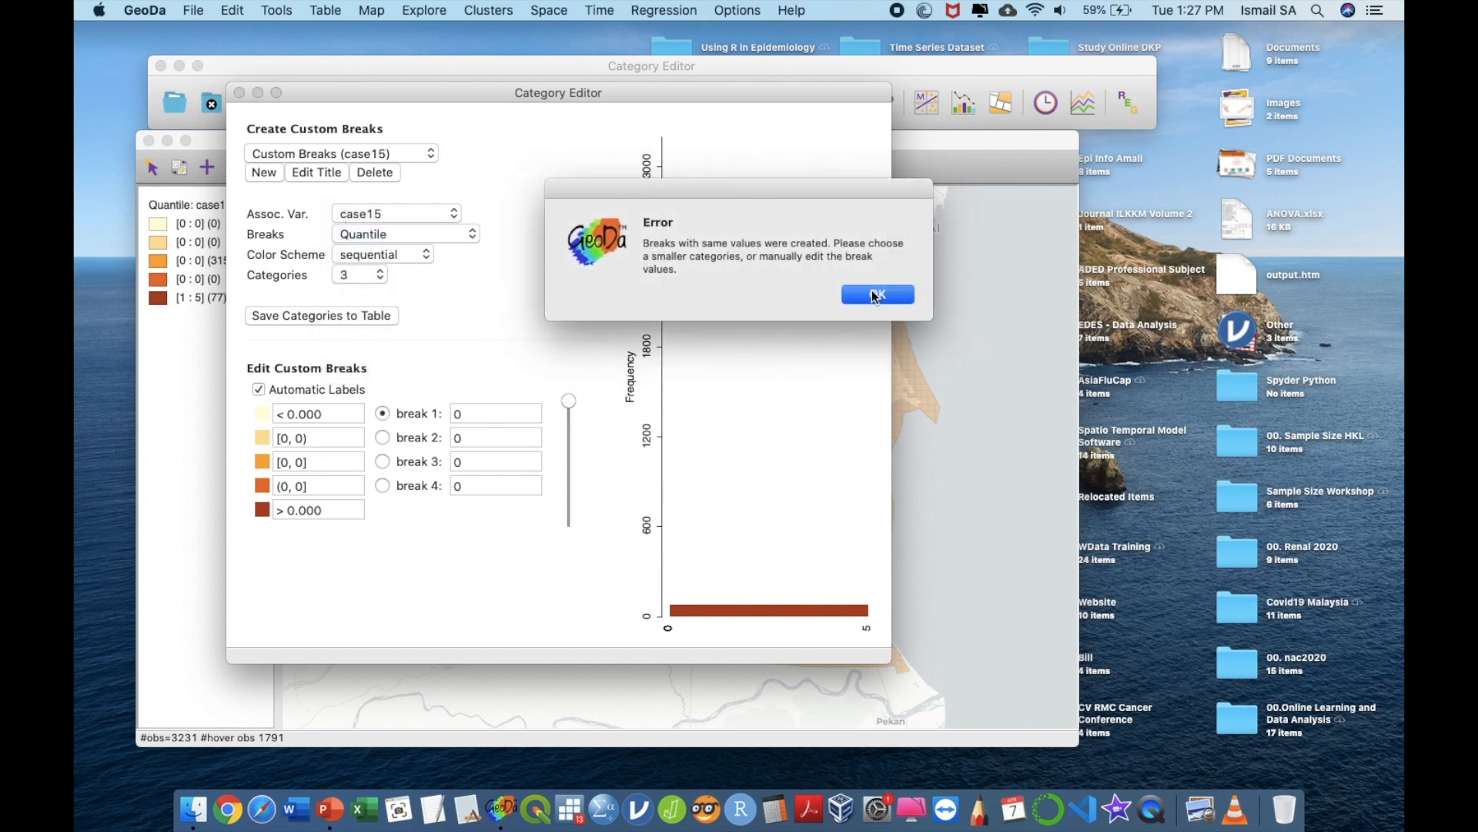
{"action": "left_click", "coordinate": [875, 295]}
{"action": "left_click", "coordinate": [479, 406]}
{"action": "type", "text": "1"}
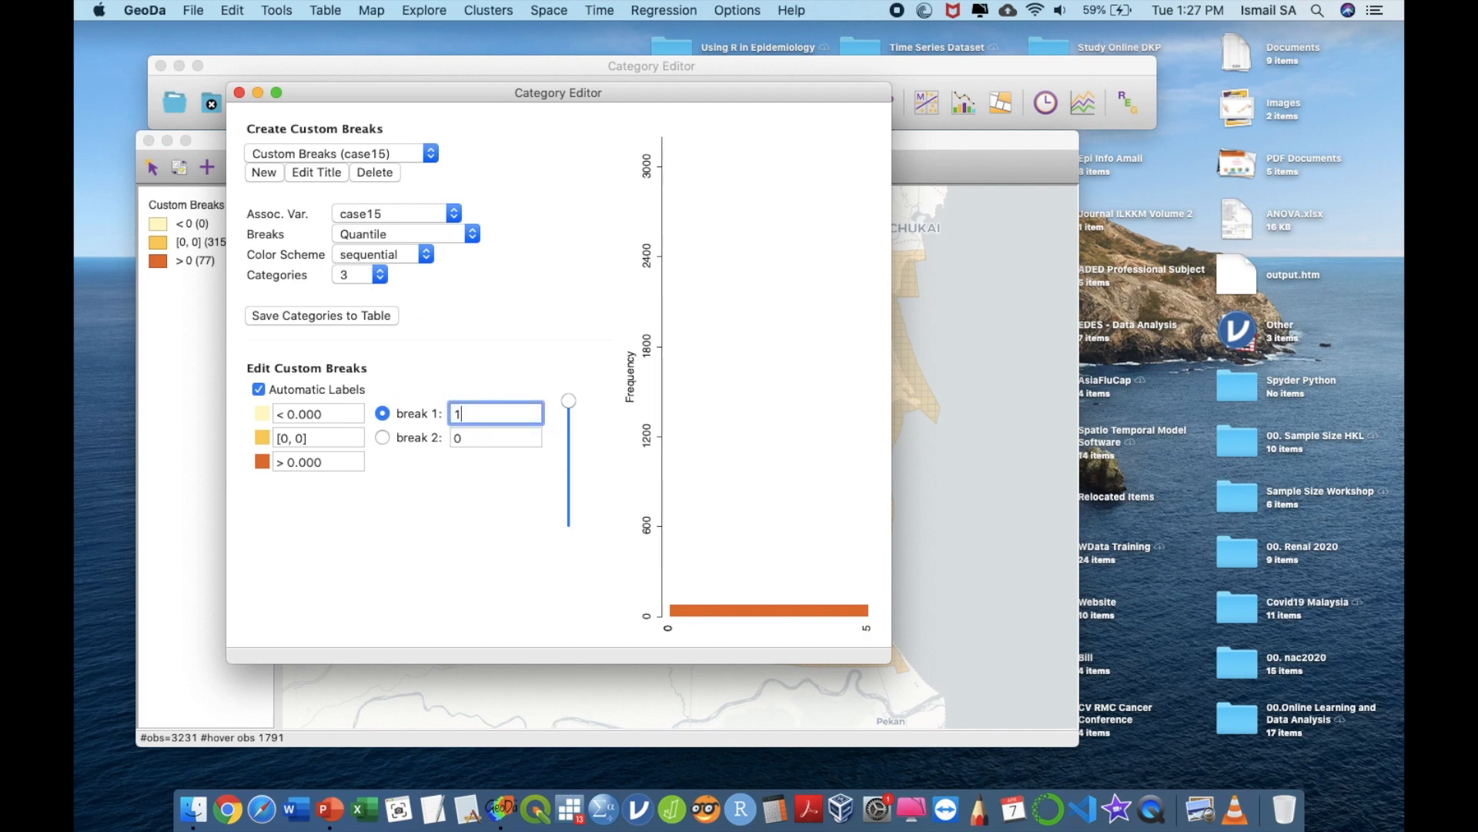
{"action": "left_click", "coordinate": [485, 444]}
{"action": "left_click", "coordinate": [471, 415]}
{"action": "type", "text": "1"}
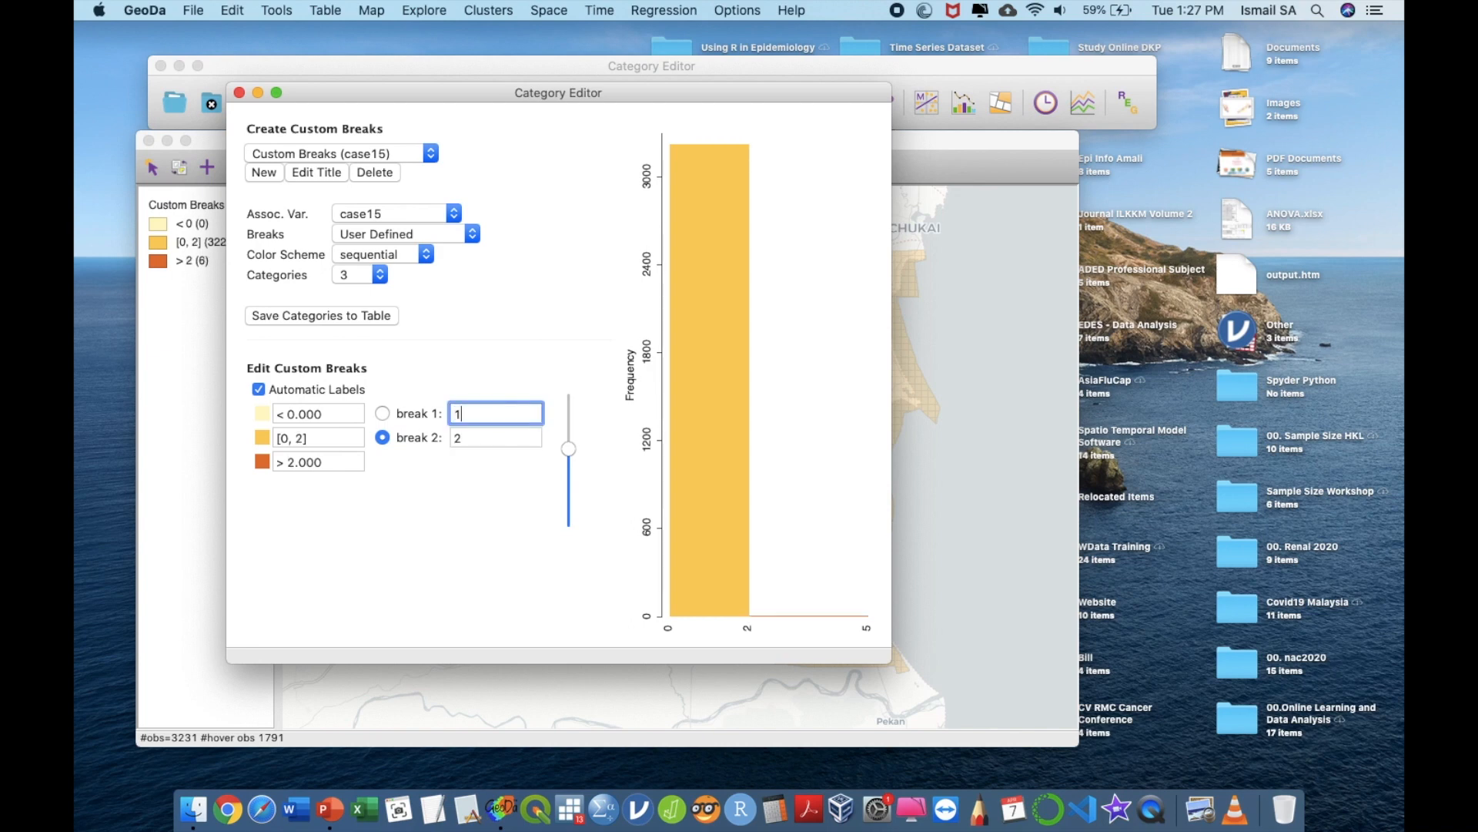
{"action": "key", "text": "Return"}
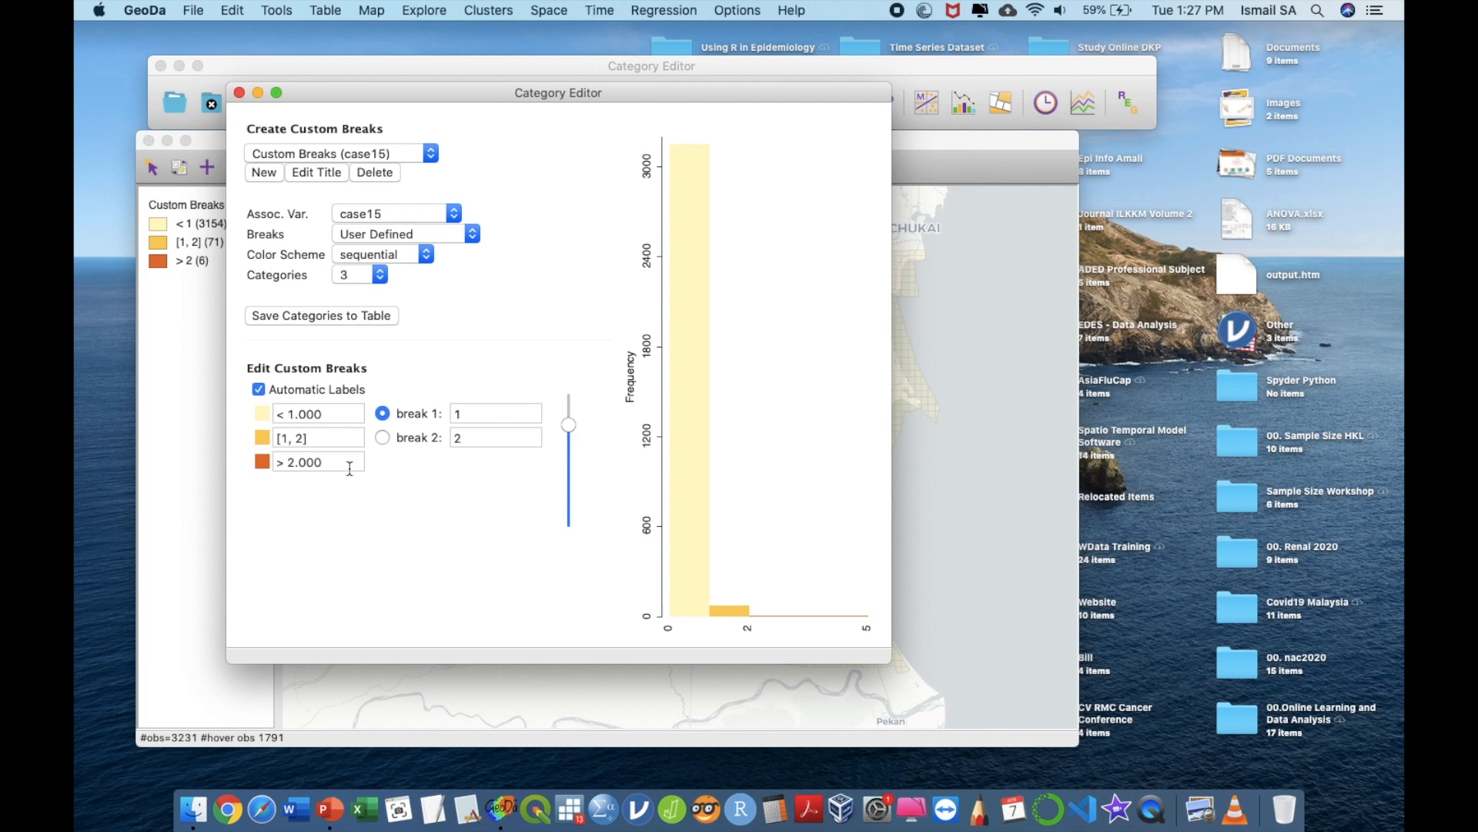
{"action": "left_click", "coordinate": [240, 92]}
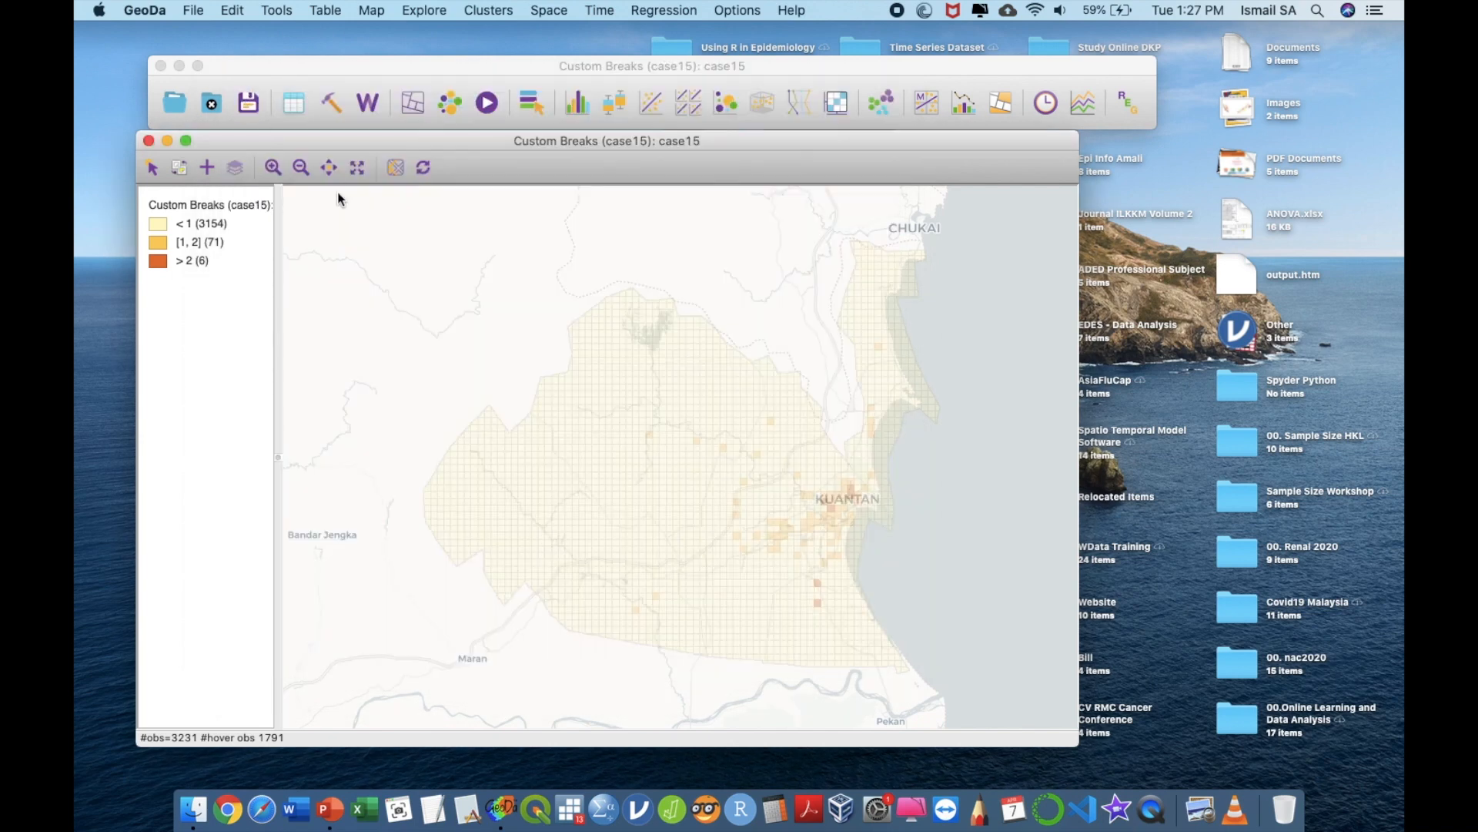
- Save the case15 map with its legend as PNG image case geoda 2015 in the Example Spatial Cases folder, keeping the default dimensions and 300 dpi
{"action": "right_click", "coordinate": [465, 325]}
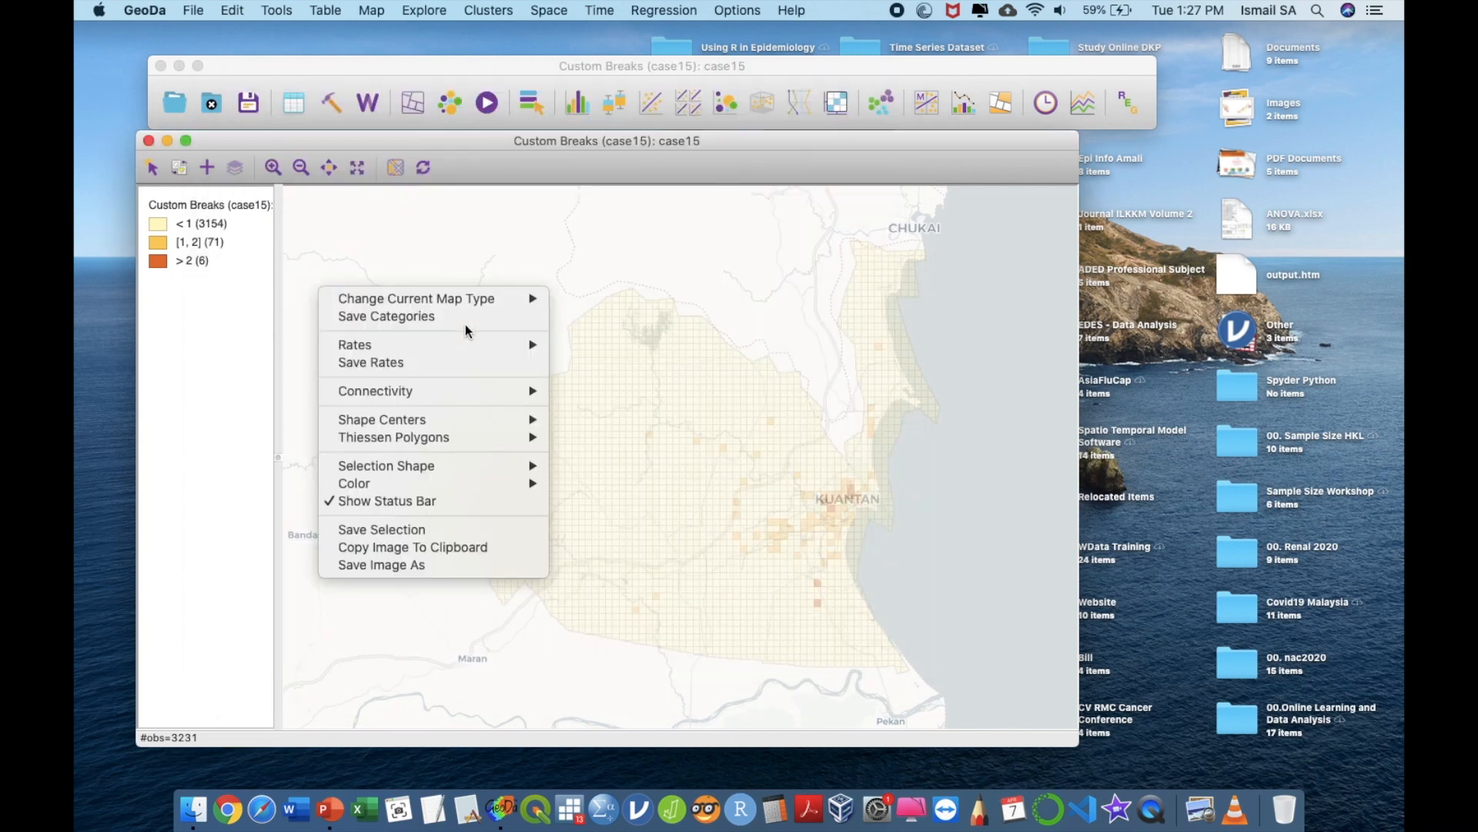
{"action": "left_click", "coordinate": [500, 565]}
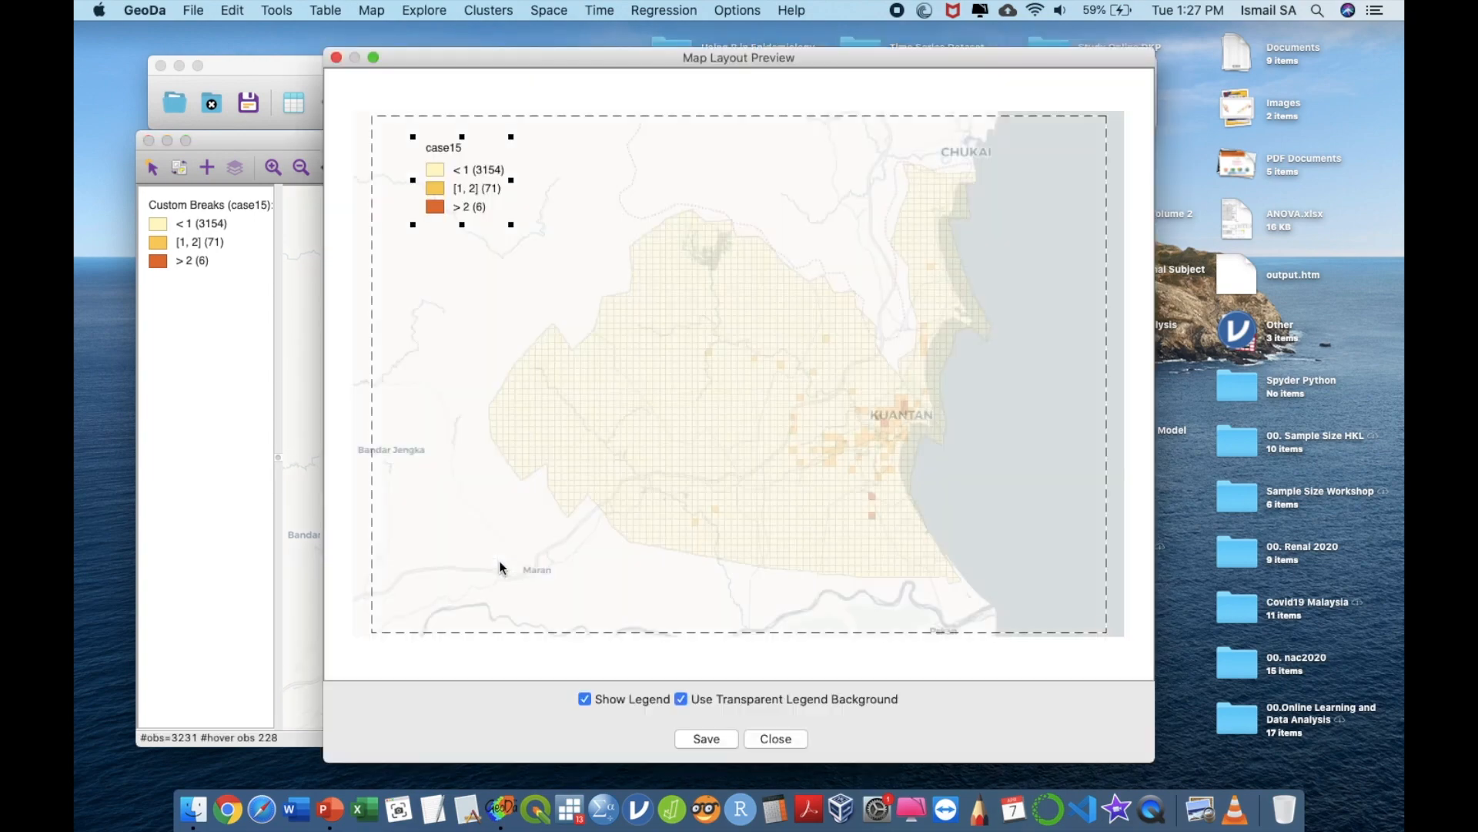
{"action": "left_click", "coordinate": [707, 739]}
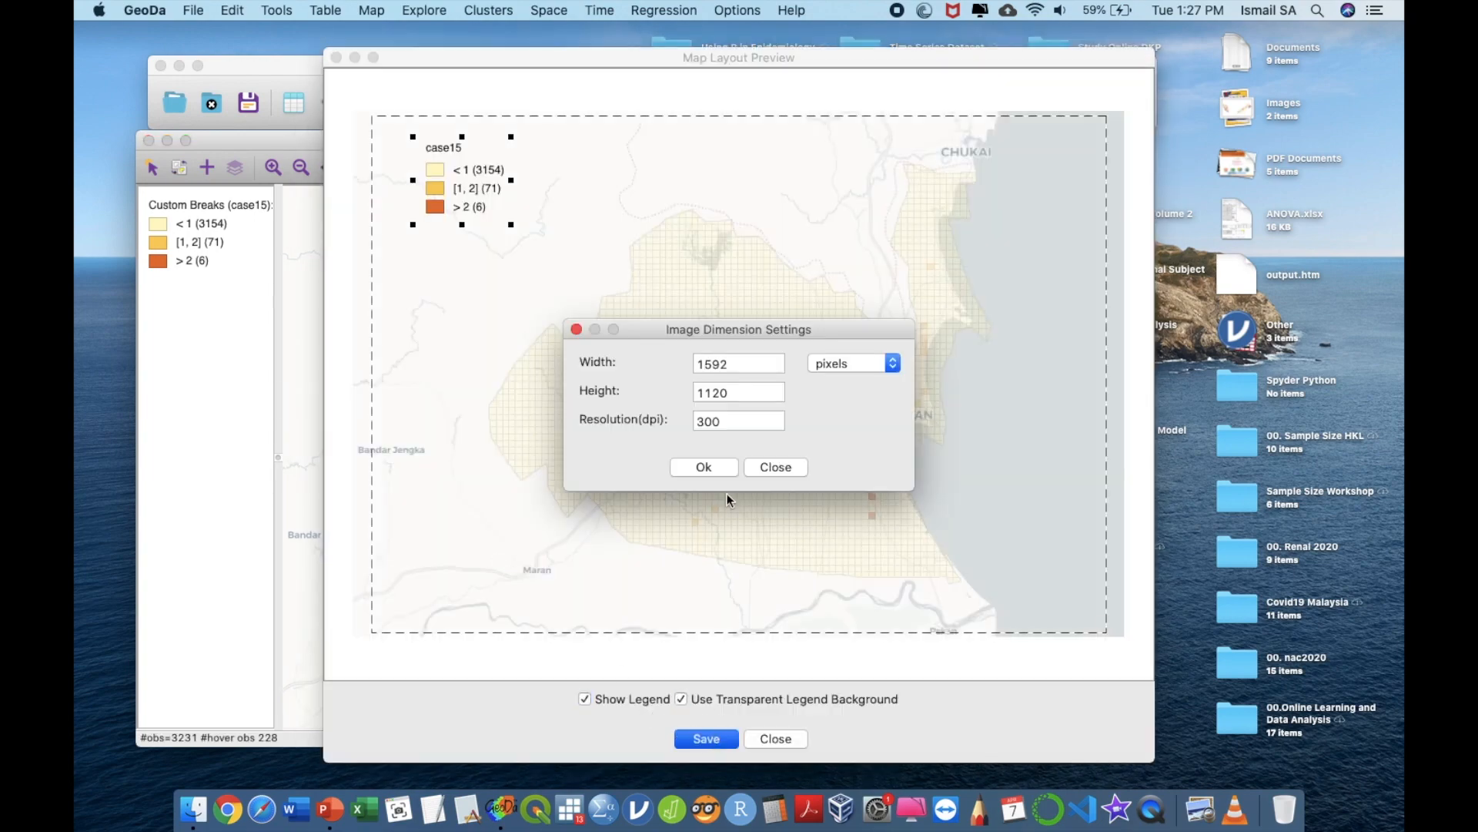
{"action": "left_click", "coordinate": [704, 467]}
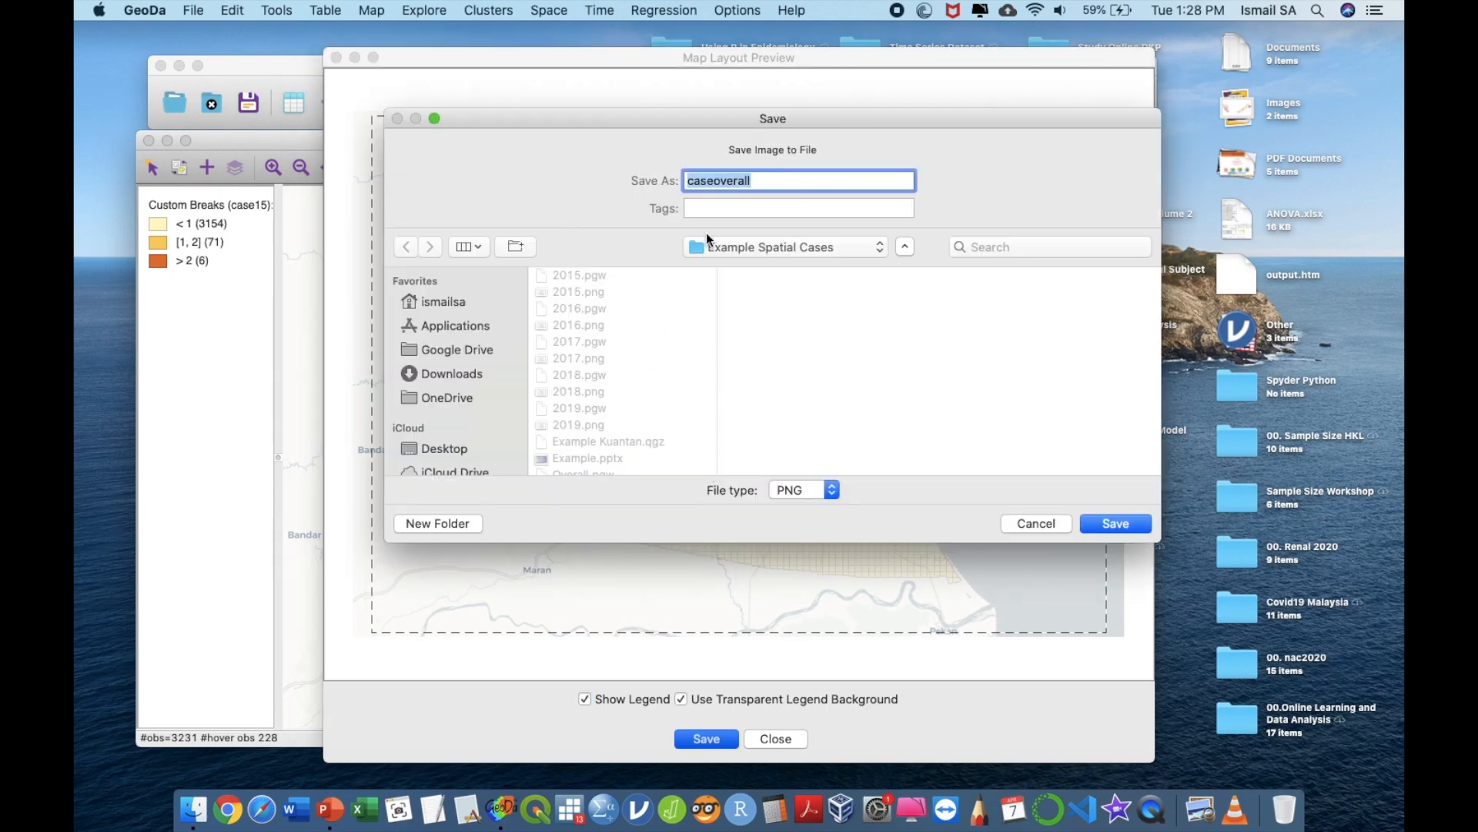
{"action": "type", "text": "case geoda 2015"}
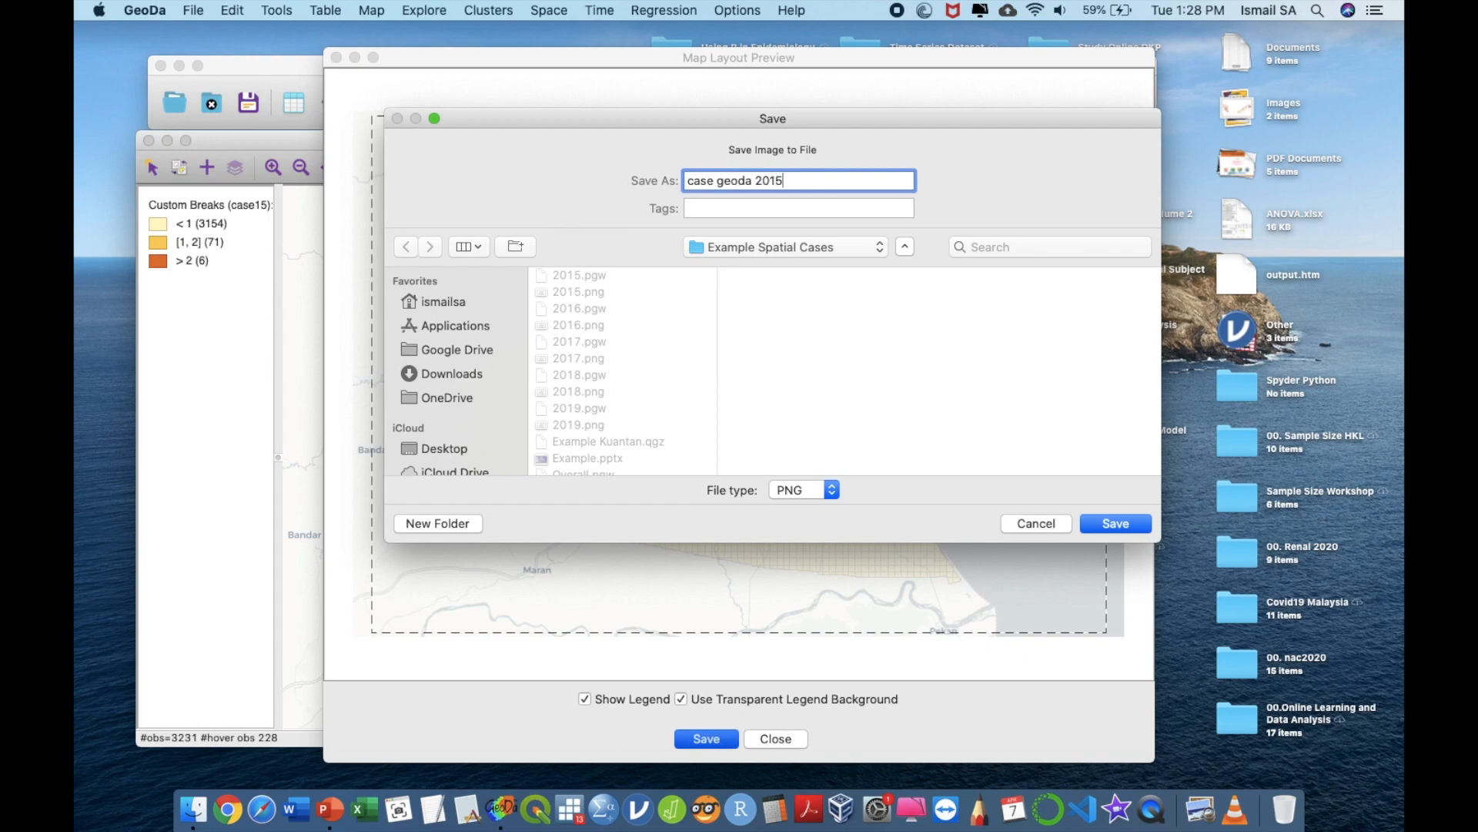
{"action": "key", "text": "Return"}
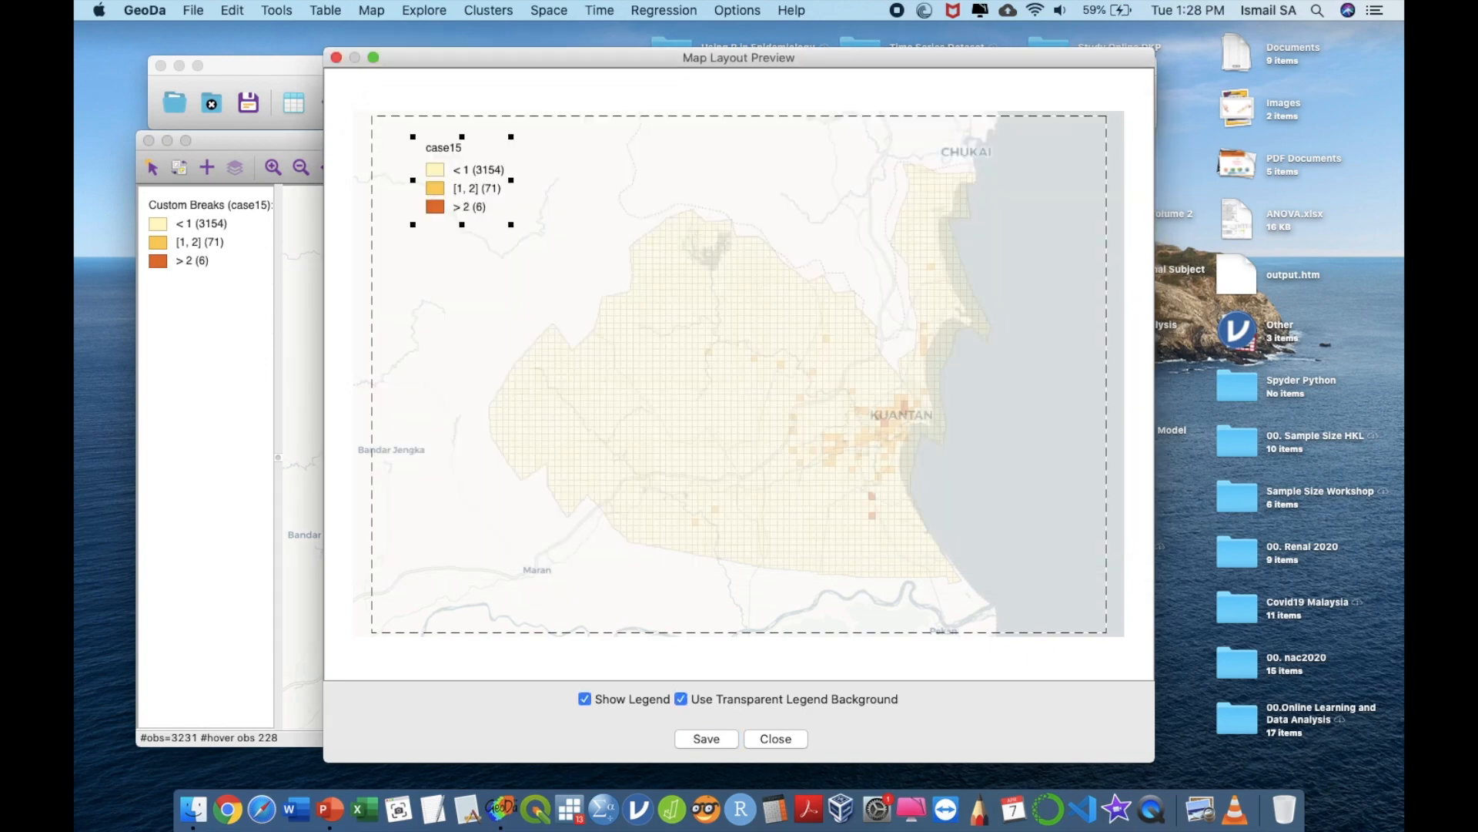
{"action": "left_click", "coordinate": [775, 739]}
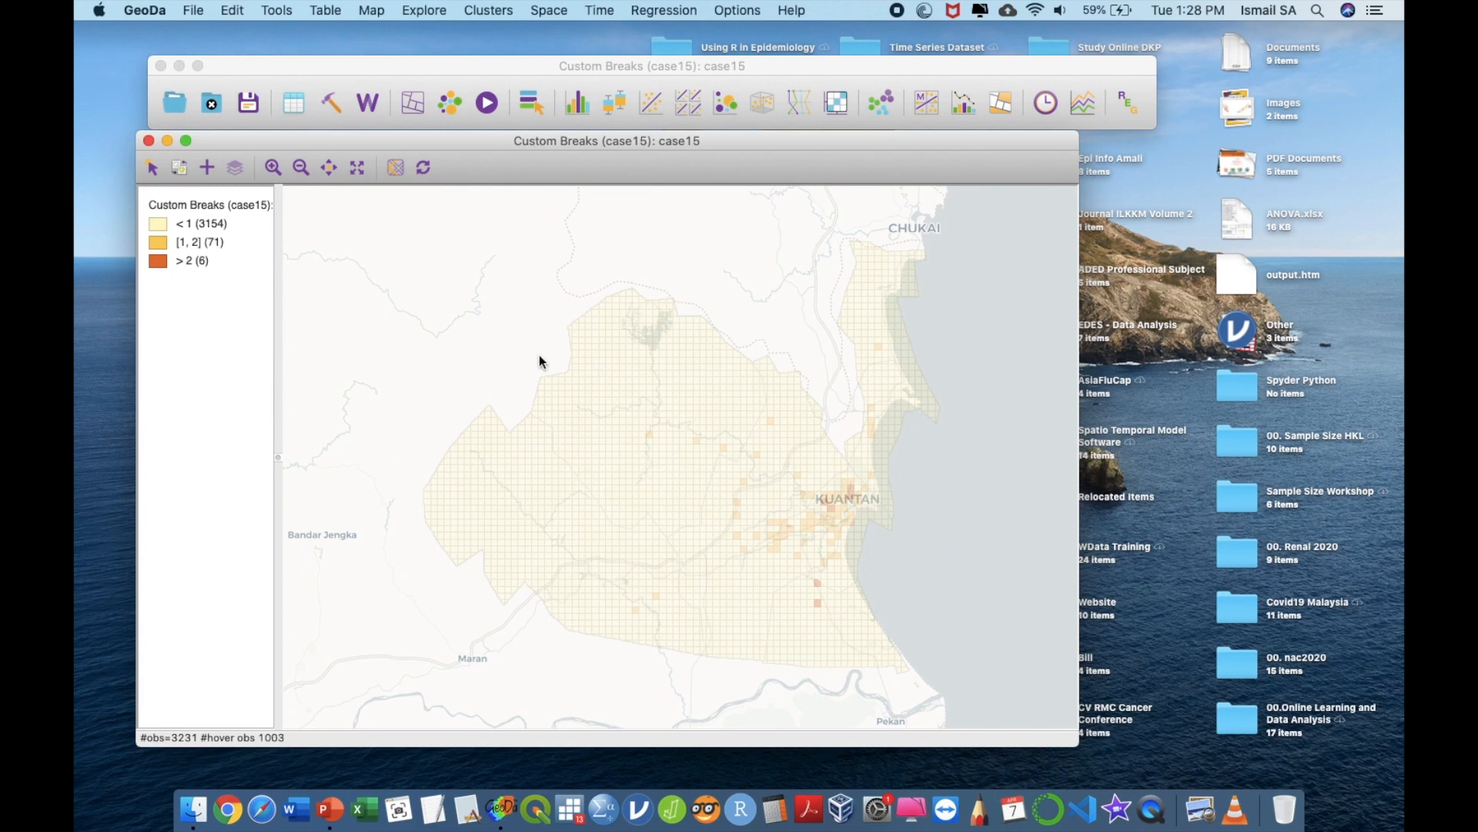
- Close the caseoverall project and GeoDa, and switch to the Epidemiological Surveillance presentation in PowerPoint
{"action": "left_click", "coordinate": [210, 110]}
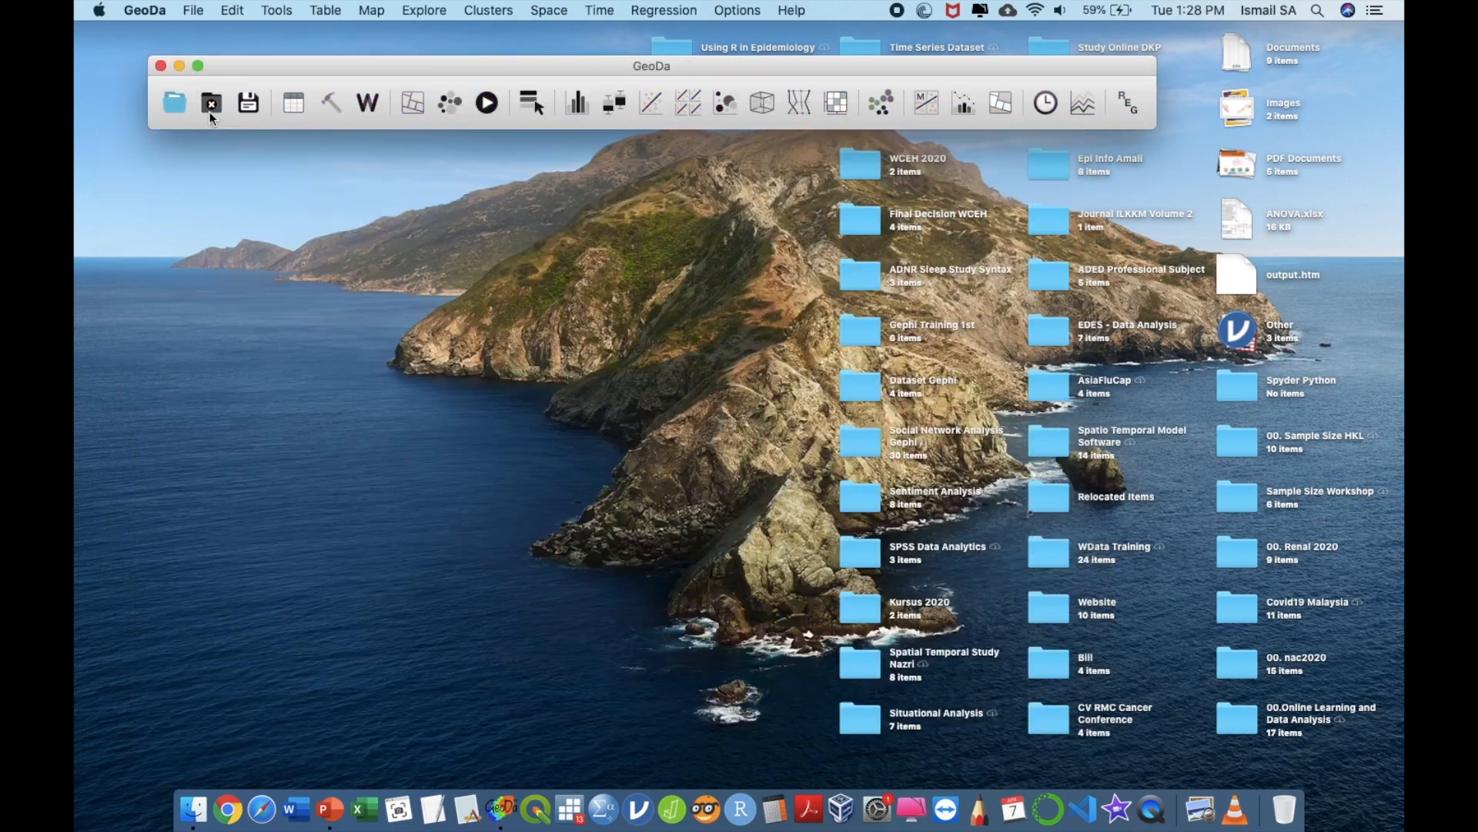
{"action": "left_click", "coordinate": [160, 66]}
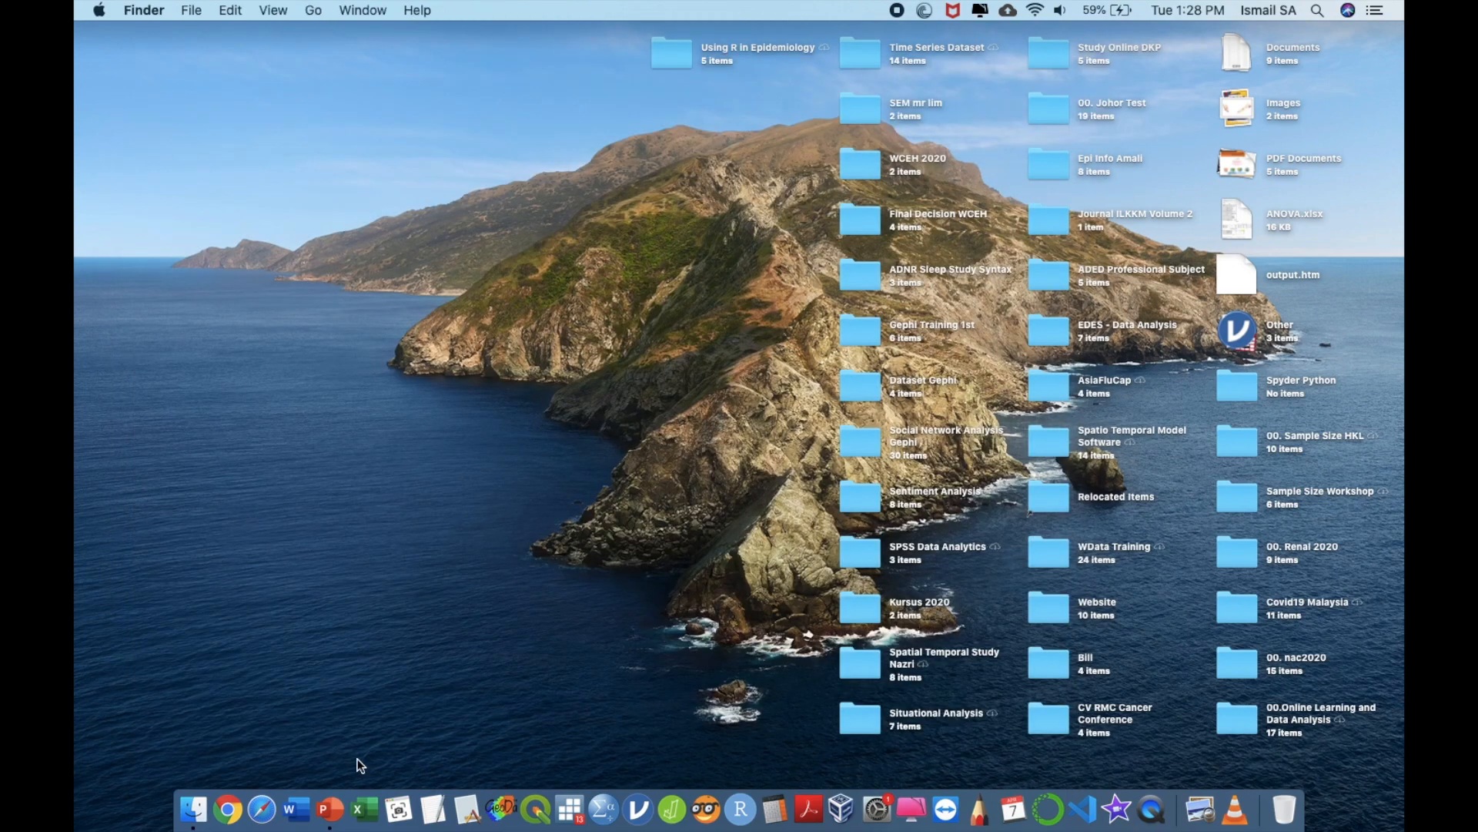
{"action": "left_click", "coordinate": [329, 809]}
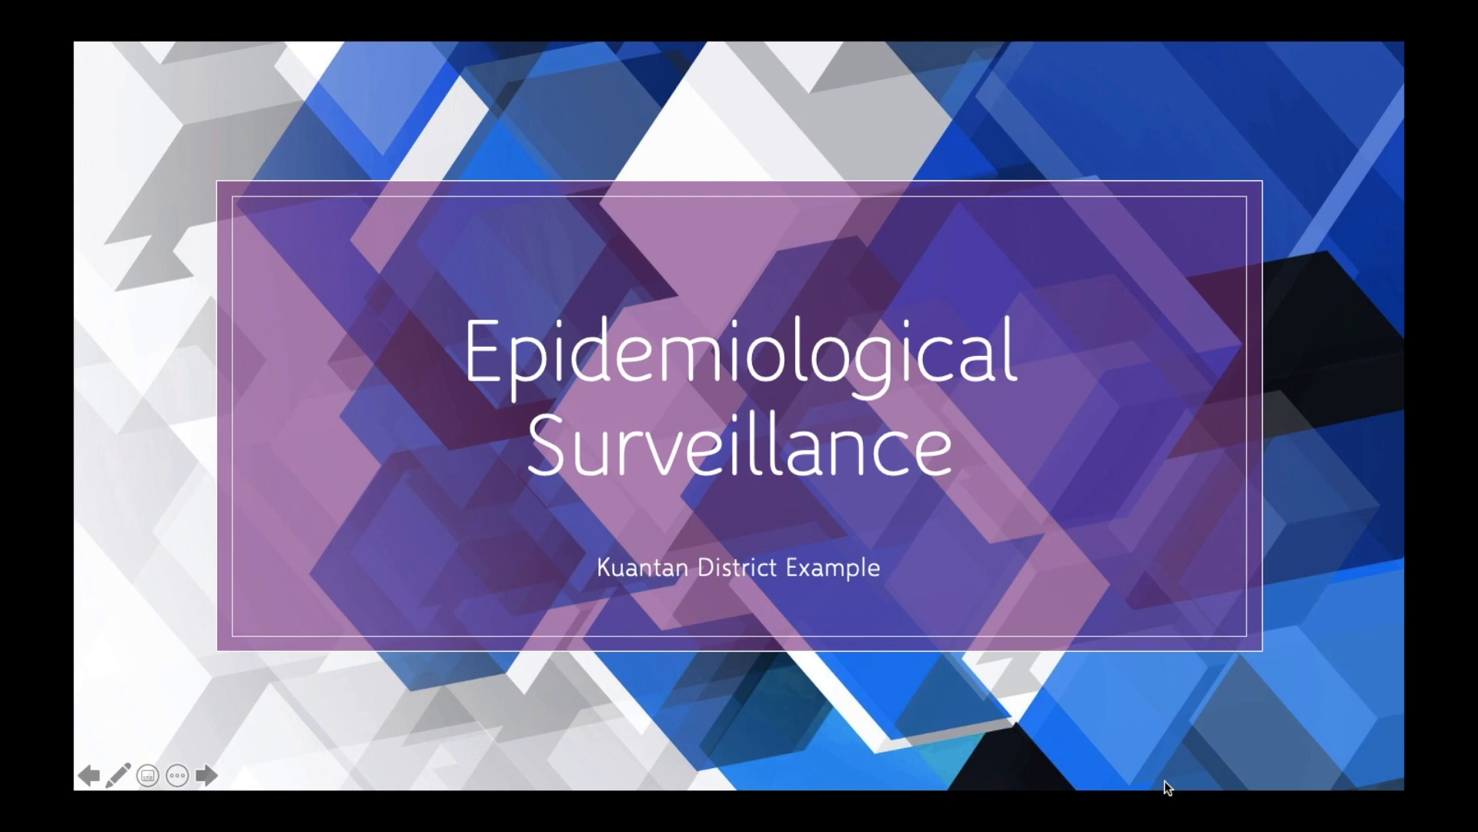
- Compare the case distribution on the 2015, 2016 and 2017 map slides of the Kuantan presentation
{"action": "key", "text": "Right"}
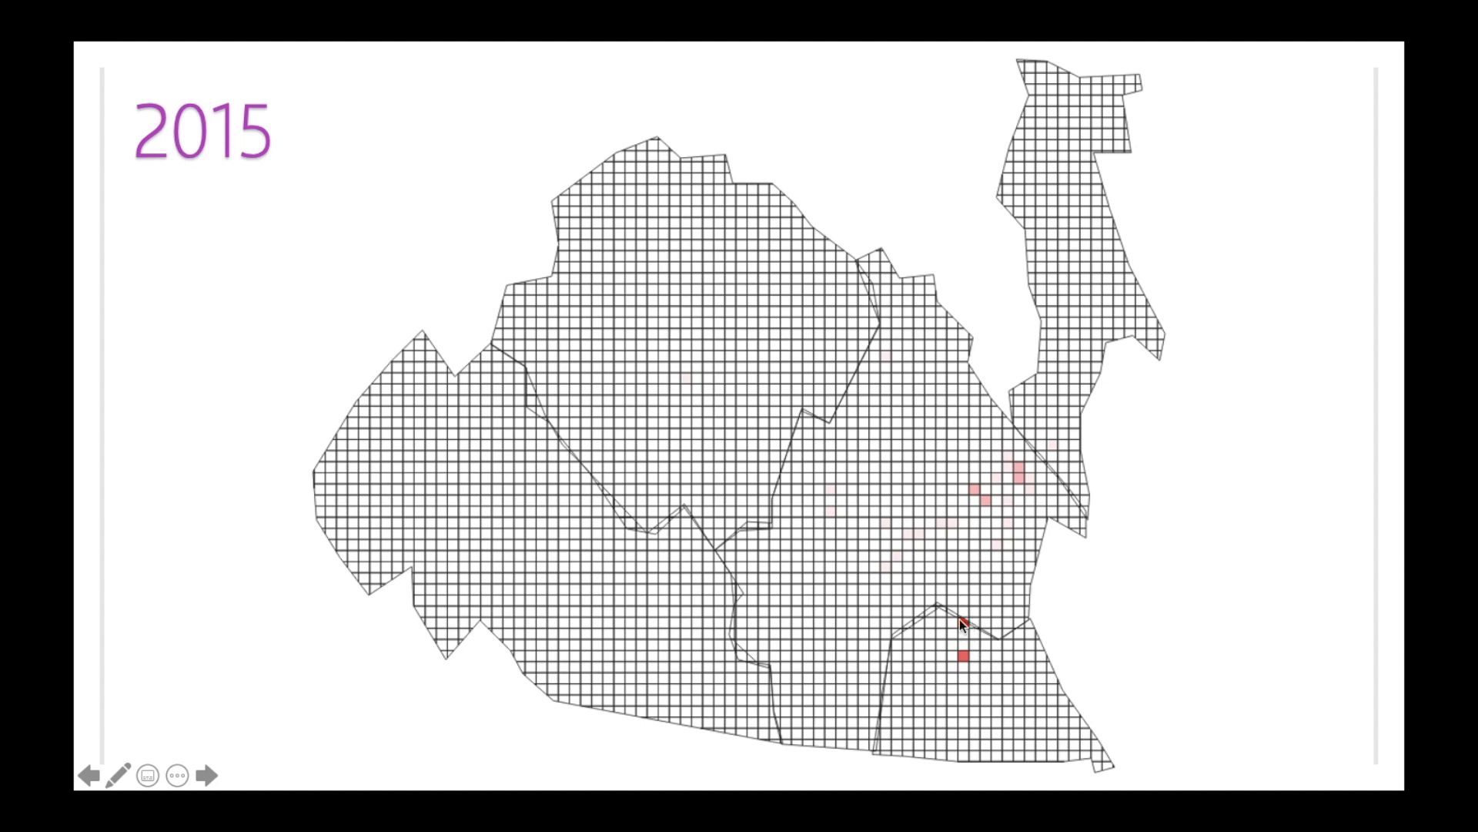
{"action": "left_click", "coordinate": [995, 592]}
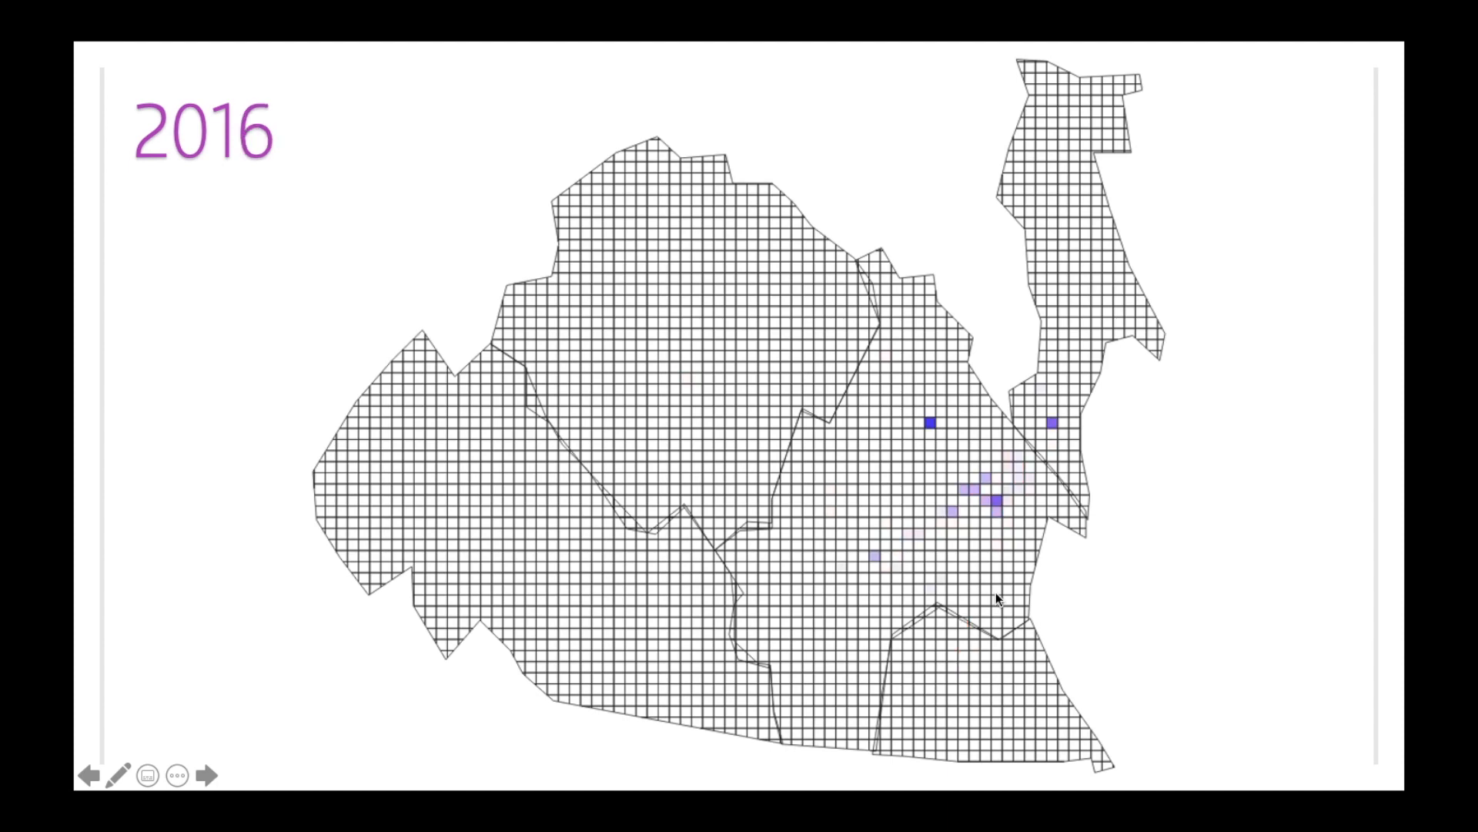
{"action": "key", "text": "Left"}
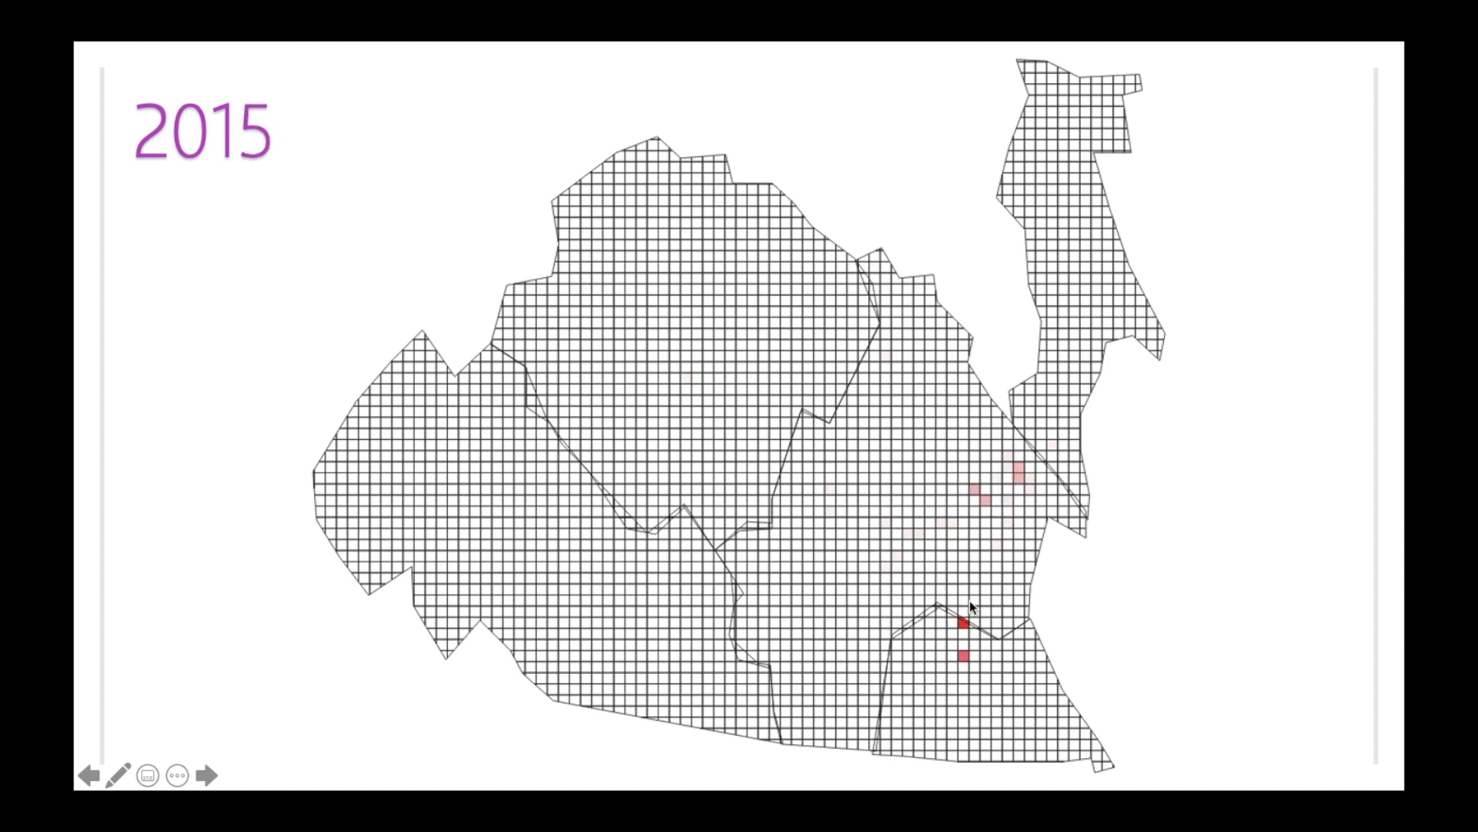
{"action": "left_click", "coordinate": [969, 599]}
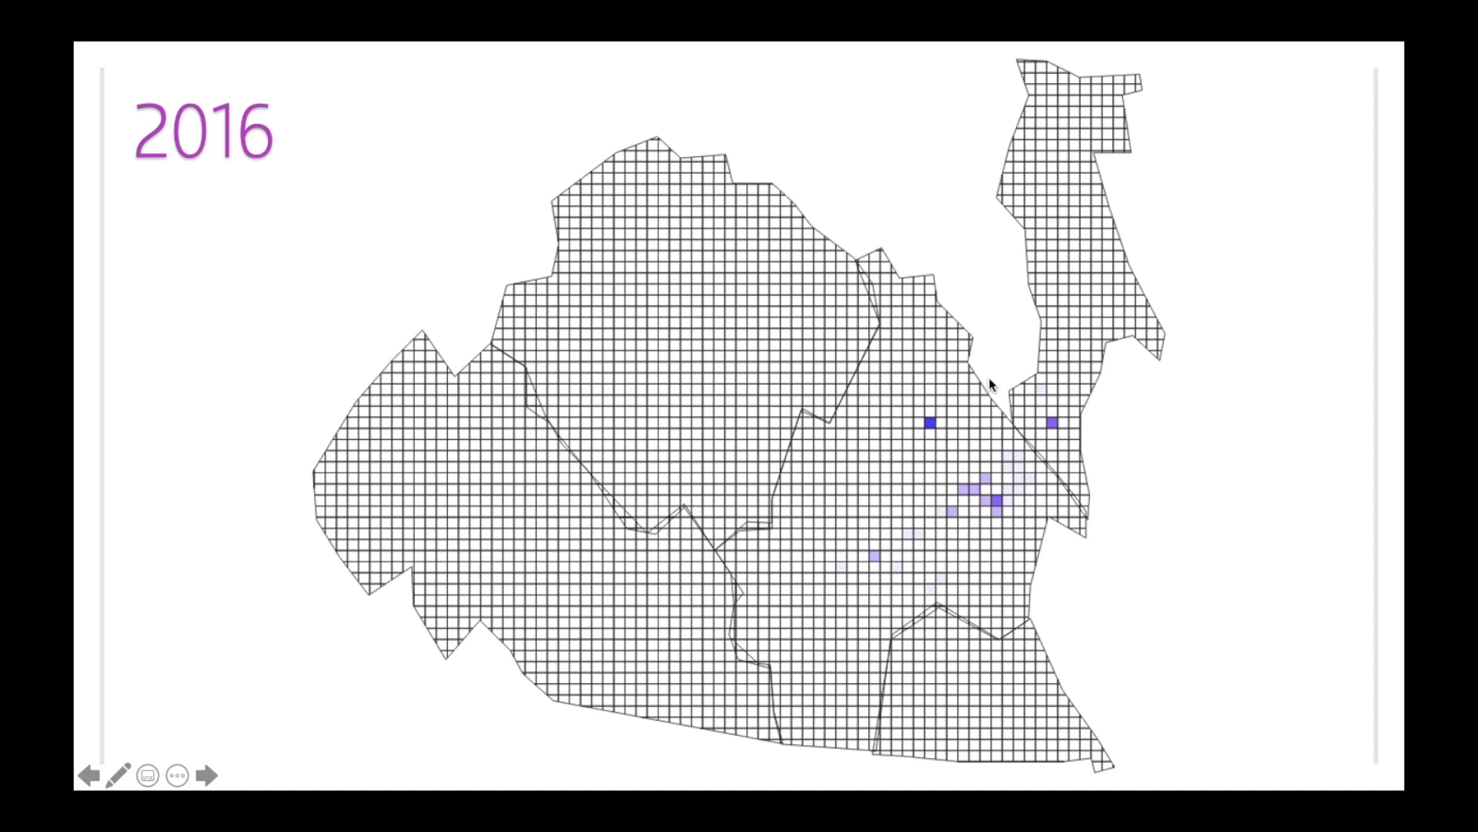
{"action": "left_click", "coordinate": [913, 419]}
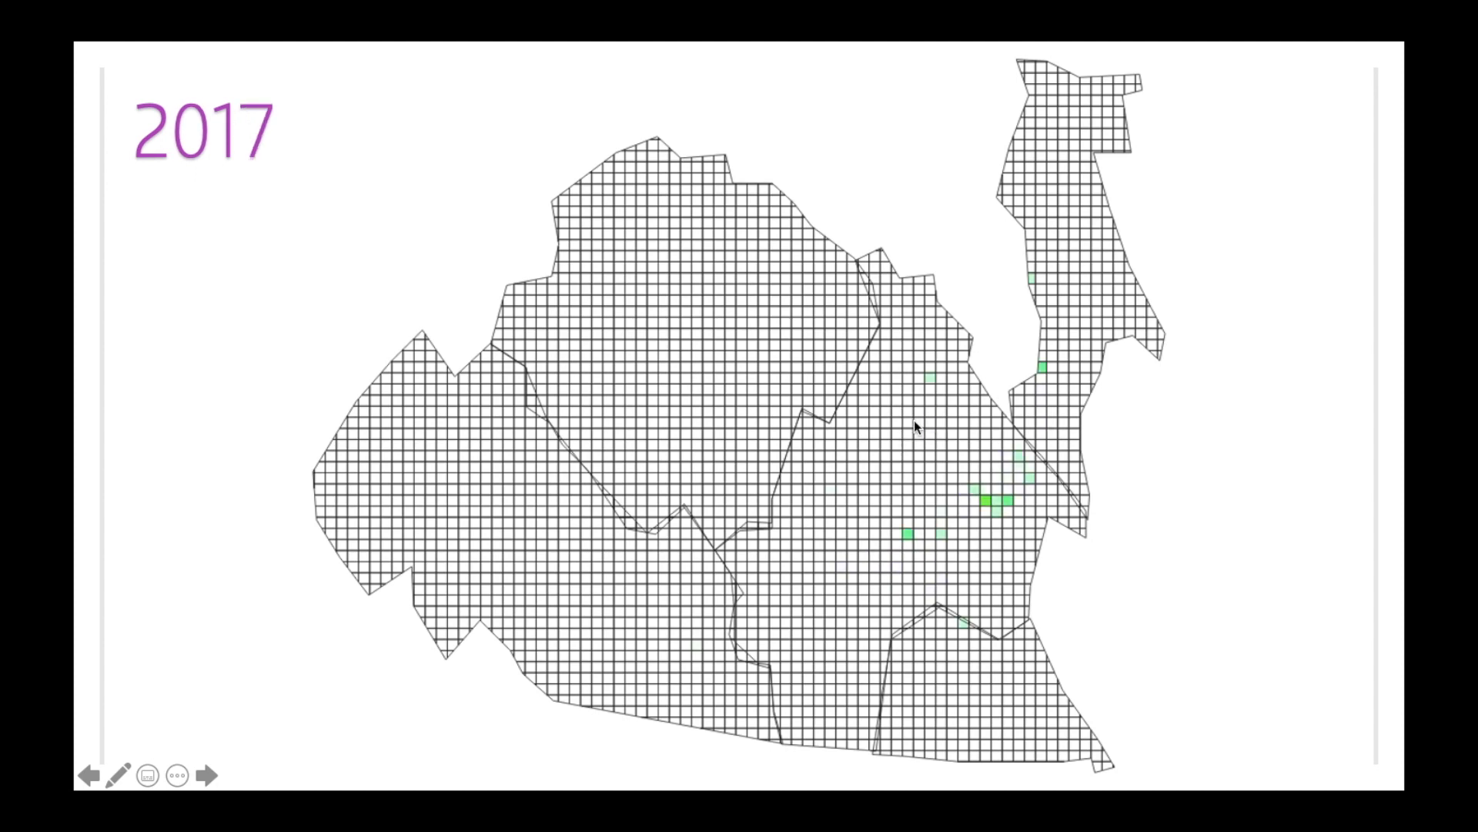